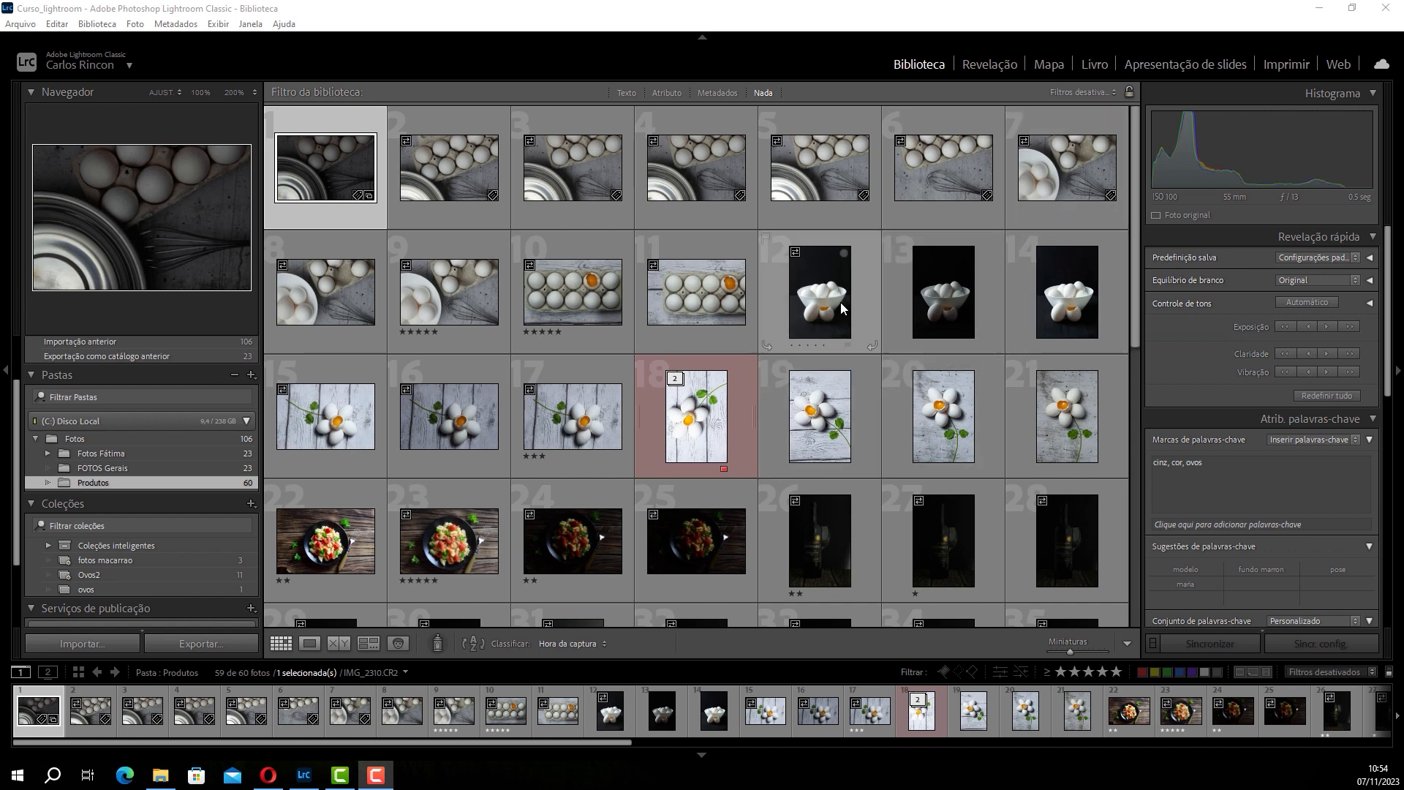
# Step: Compare the egg-bowl photos IMG_2326.CR2, IMG_2328.CR2 and IMG_2329.CR2 one by one in the single-photo loupe view
pyautogui.click(795, 300)
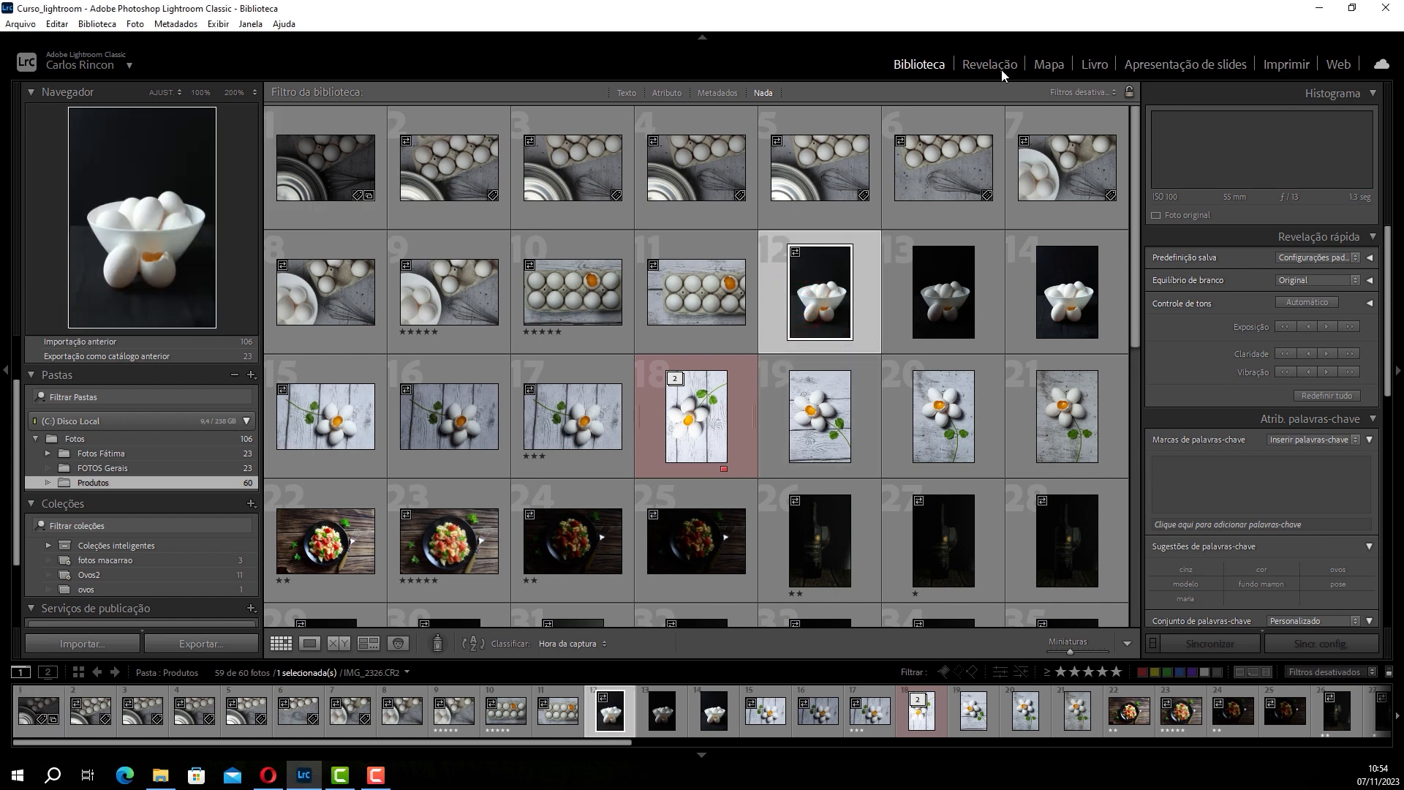
pyautogui.click(309, 645)
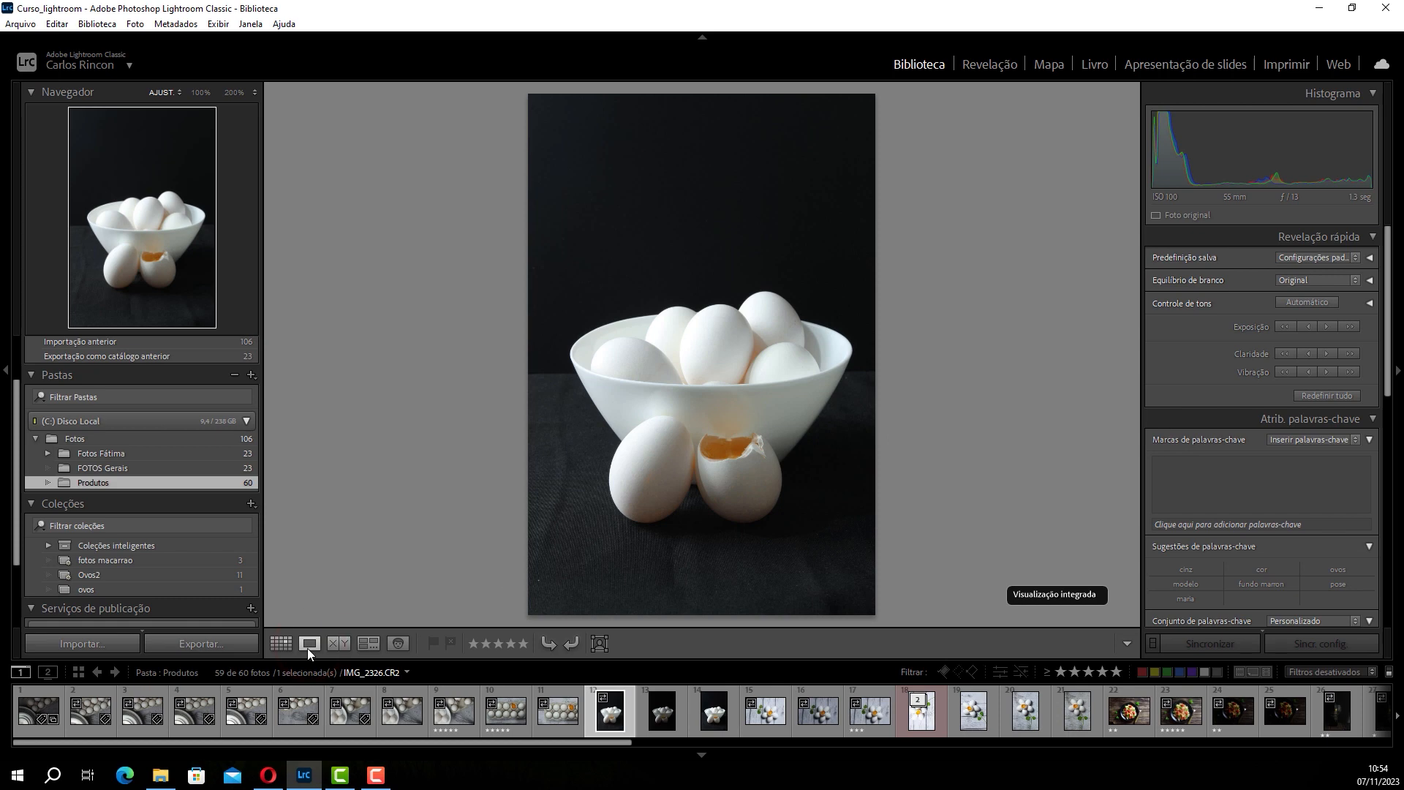
pyautogui.click(659, 721)
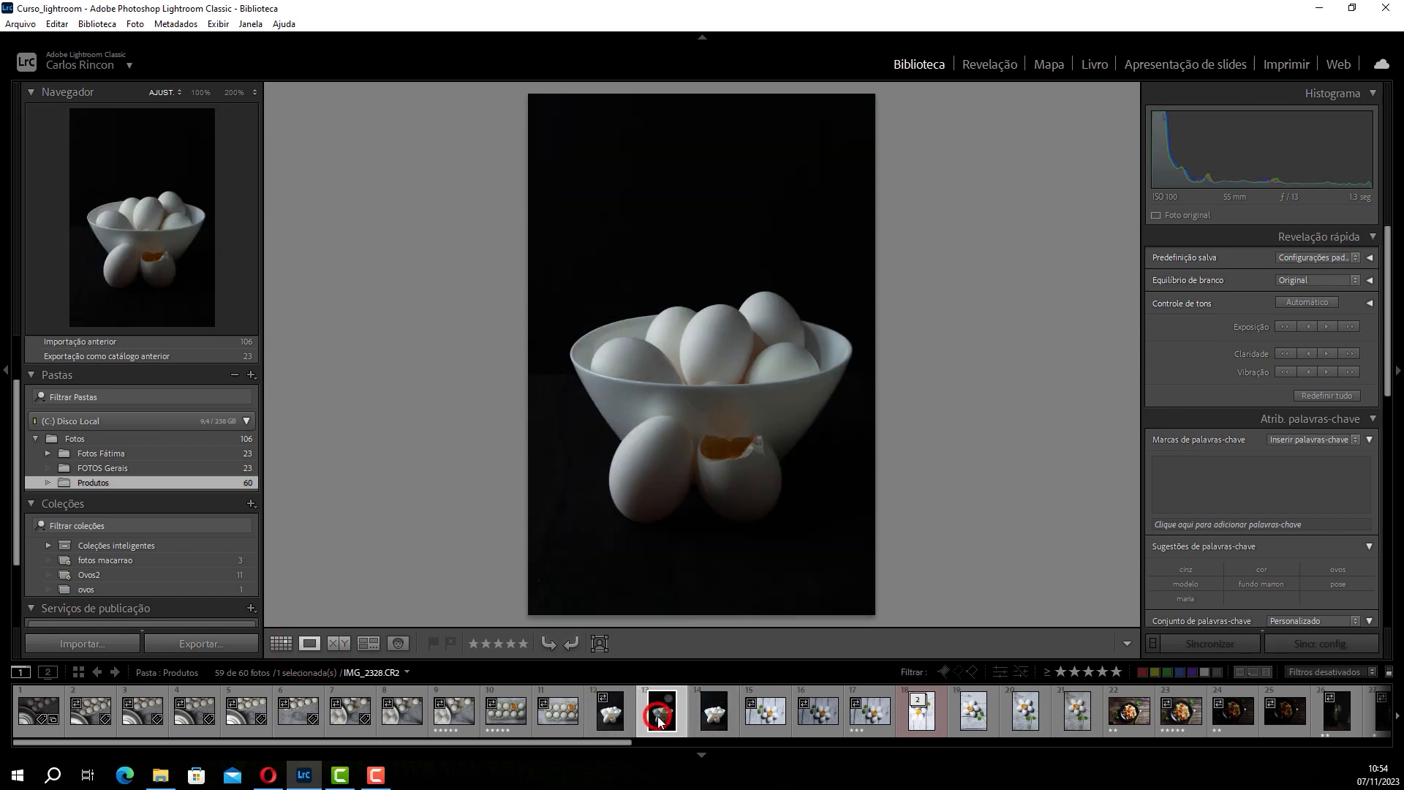
pyautogui.click(707, 722)
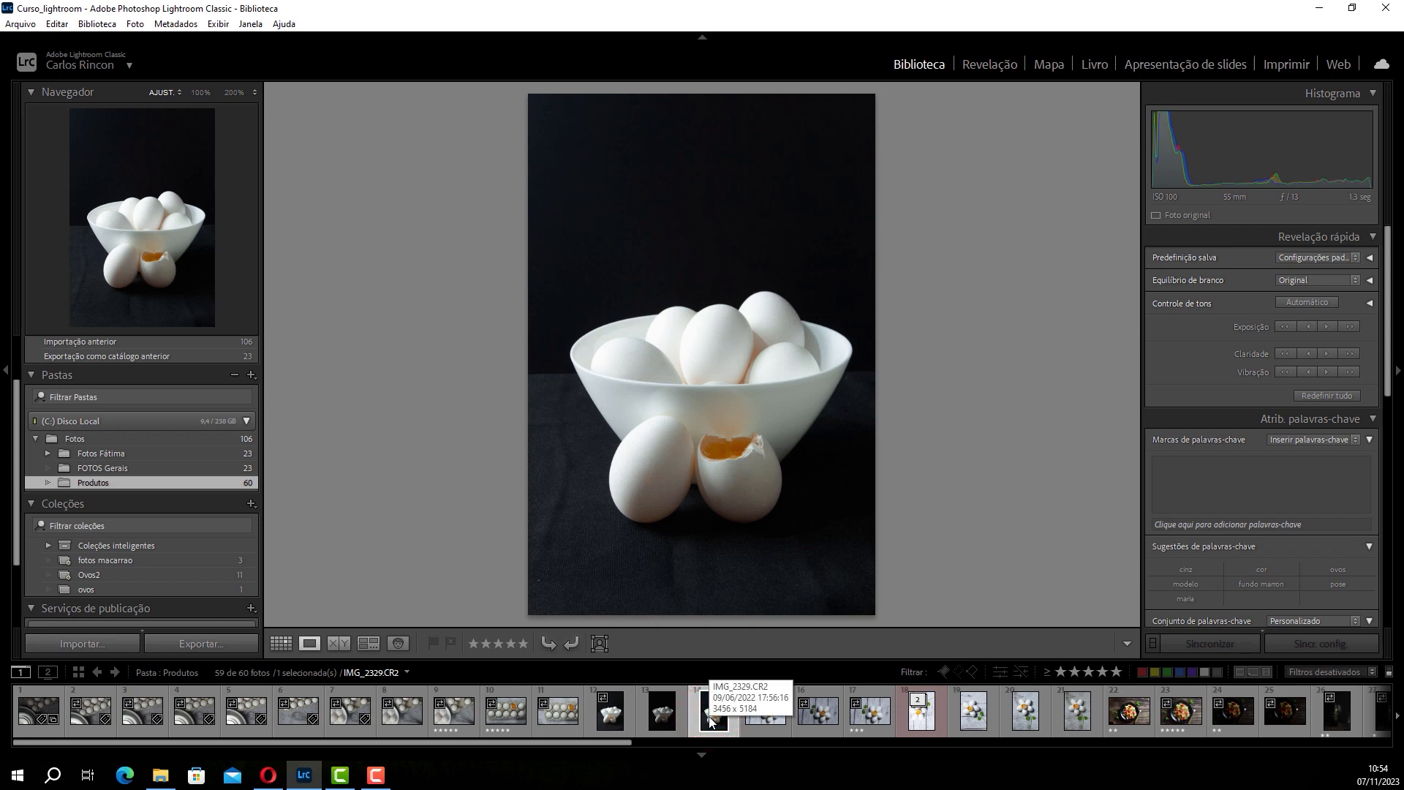
pyautogui.click(613, 723)
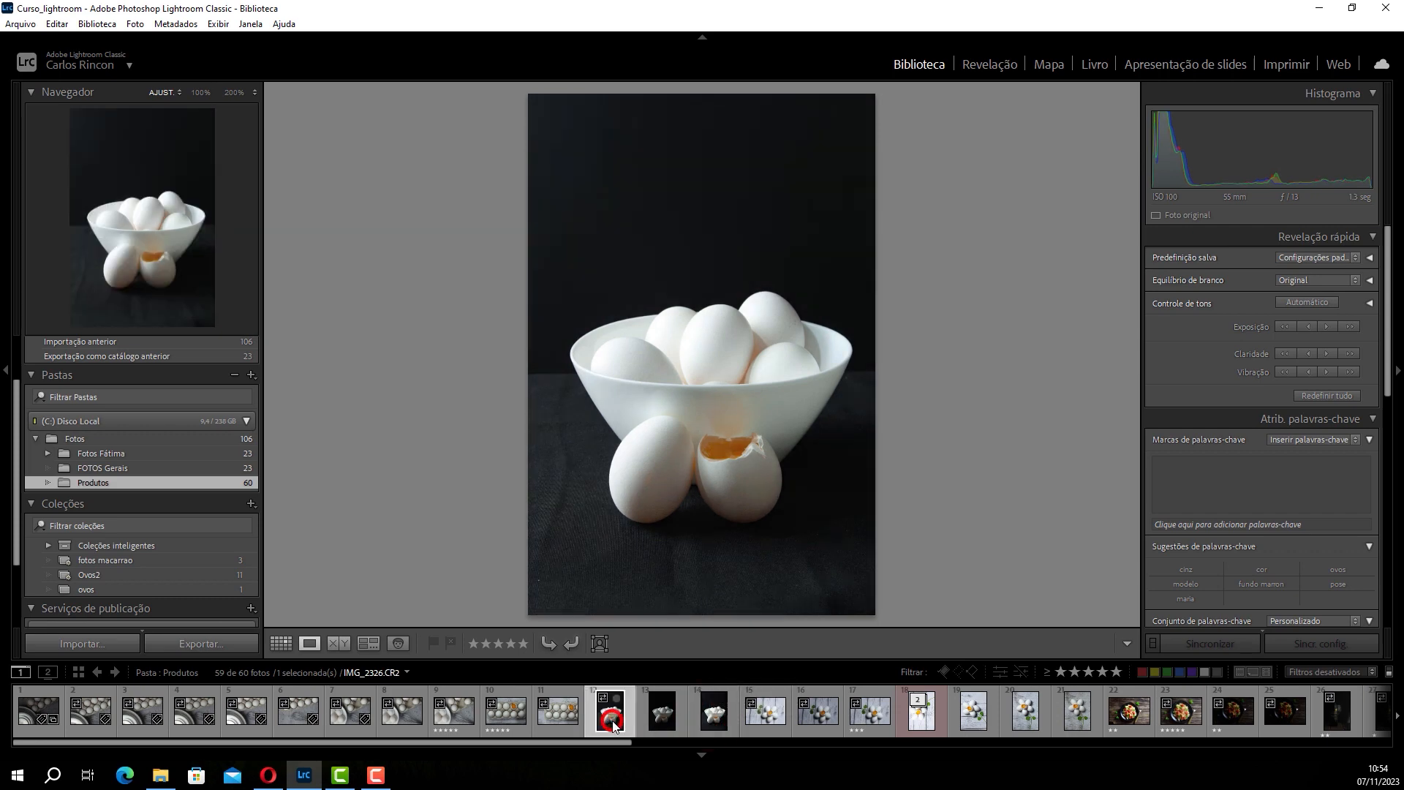
pyautogui.click(667, 707)
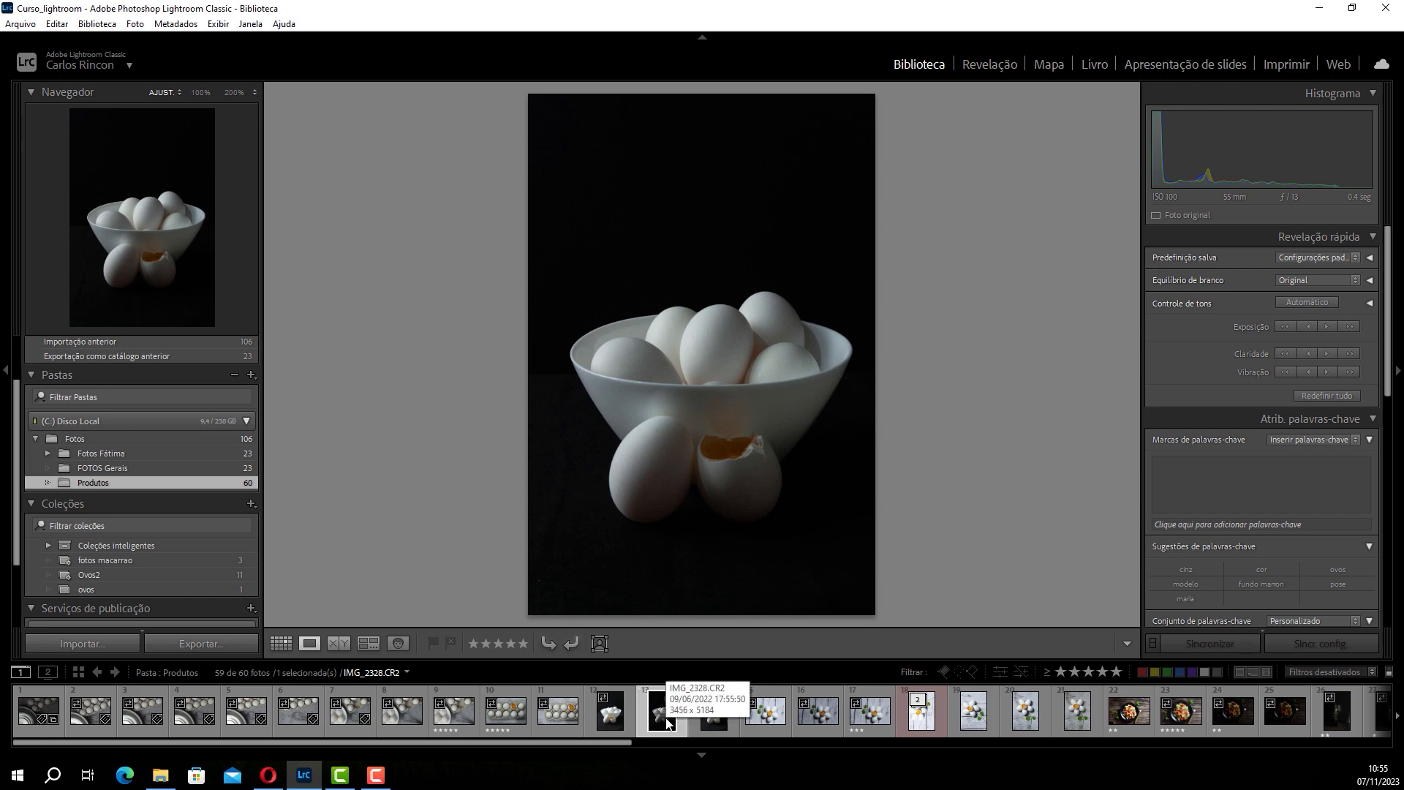
# Step: Develop IMG_2326.CR2 with exposure at −1.81 and highlights at −36, checking the eggshell detail at 100%
pyautogui.click(618, 713)
pyautogui.click(982, 67)
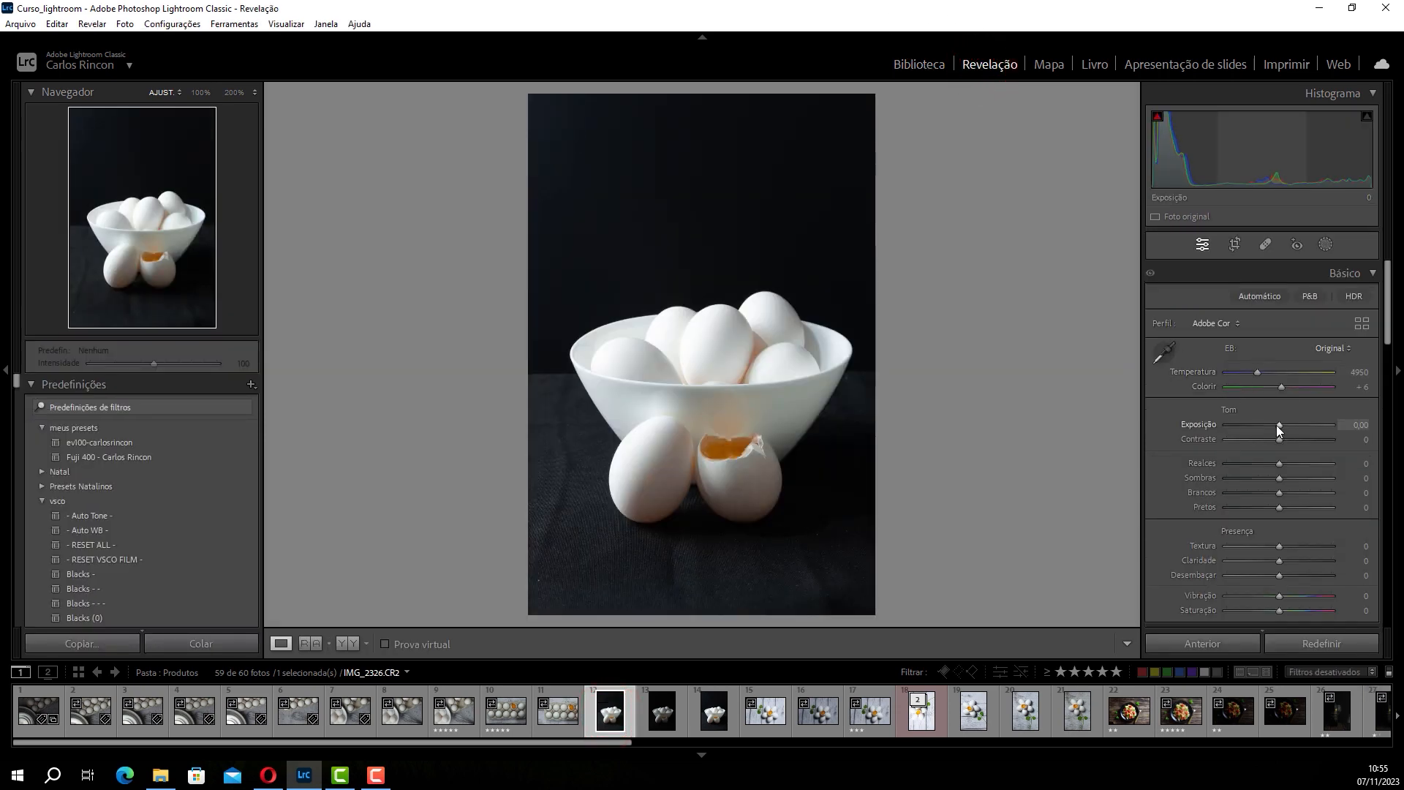
pyautogui.moveTo(1277, 424); pyautogui.dragTo(1258, 422)
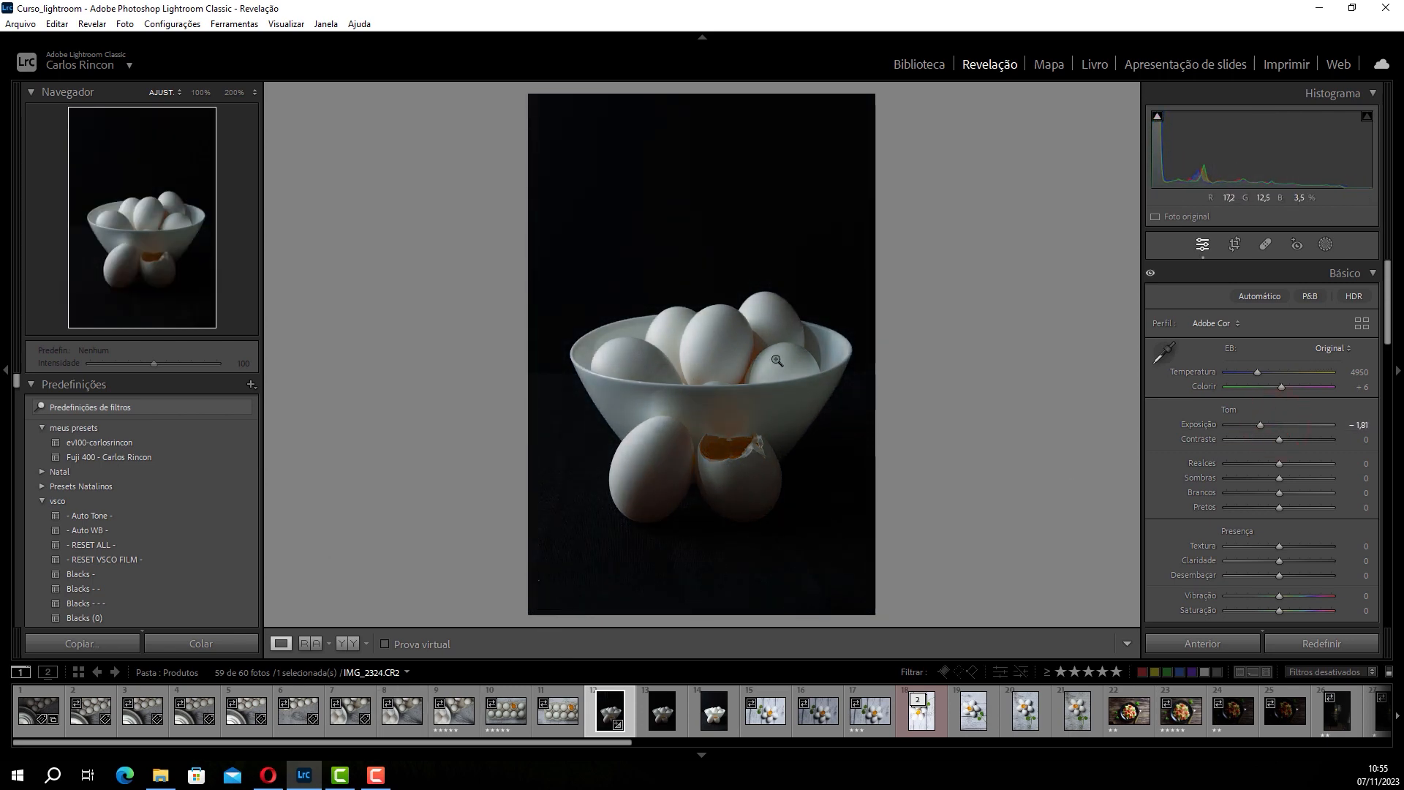
pyautogui.click(697, 339)
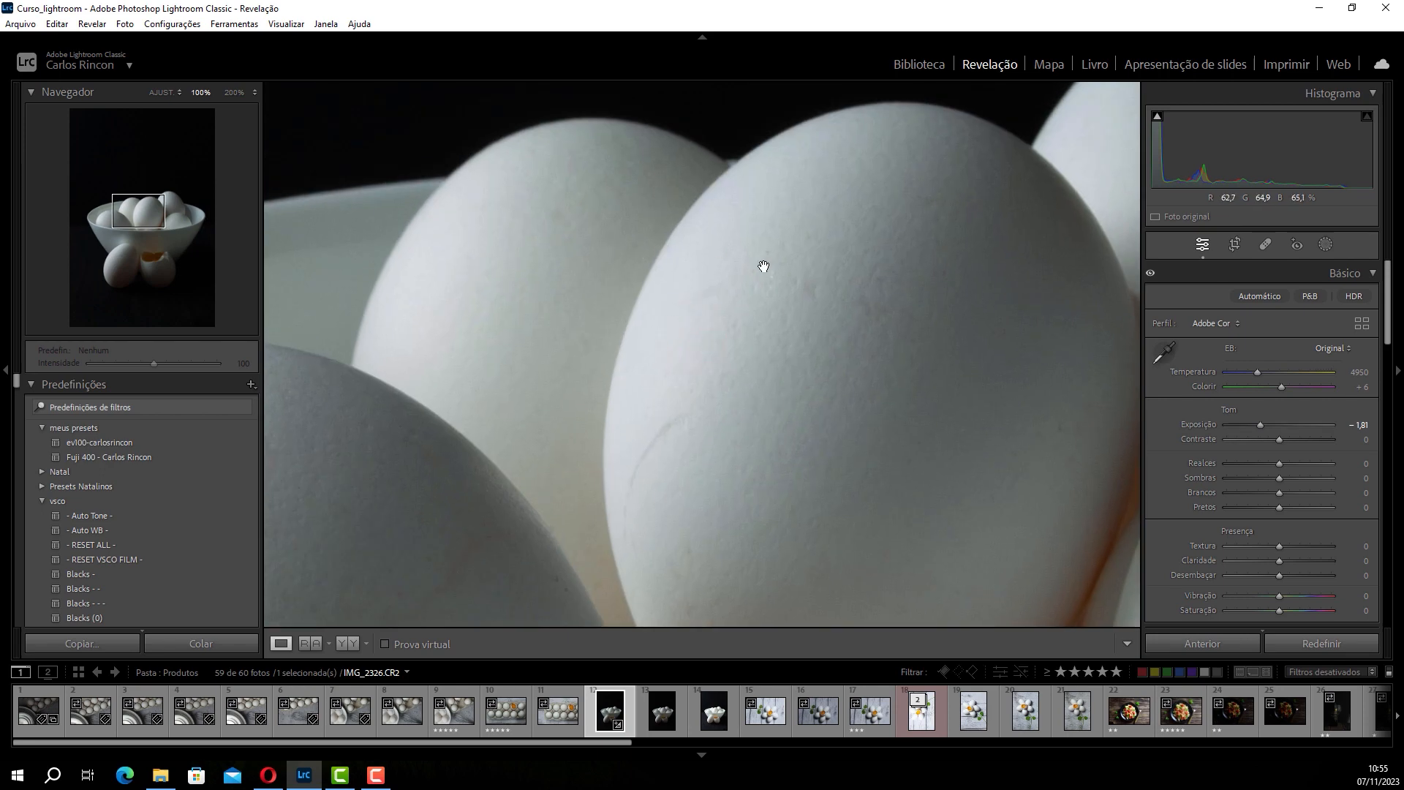
pyautogui.moveTo(1266, 463); pyautogui.dragTo(1258, 468)
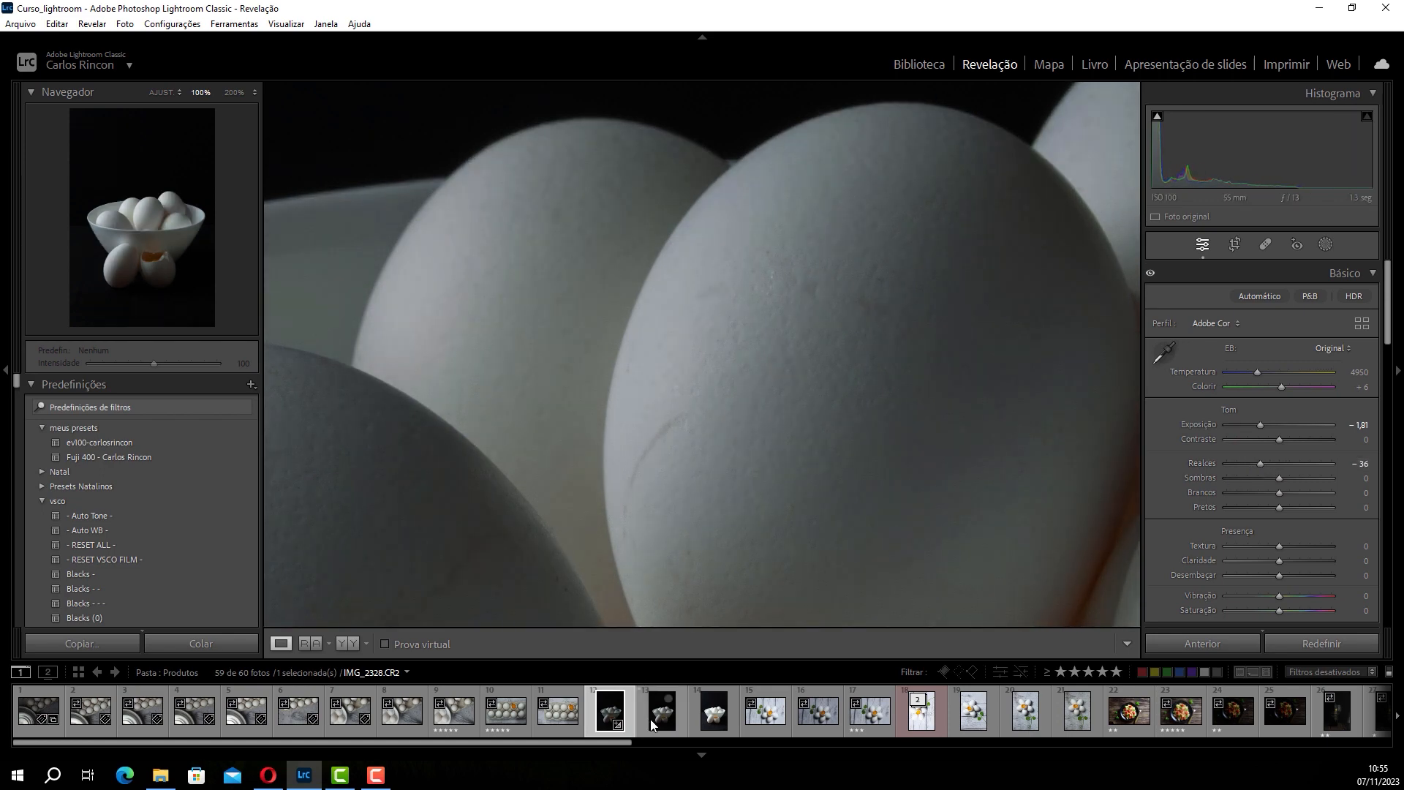
pyautogui.click(716, 397)
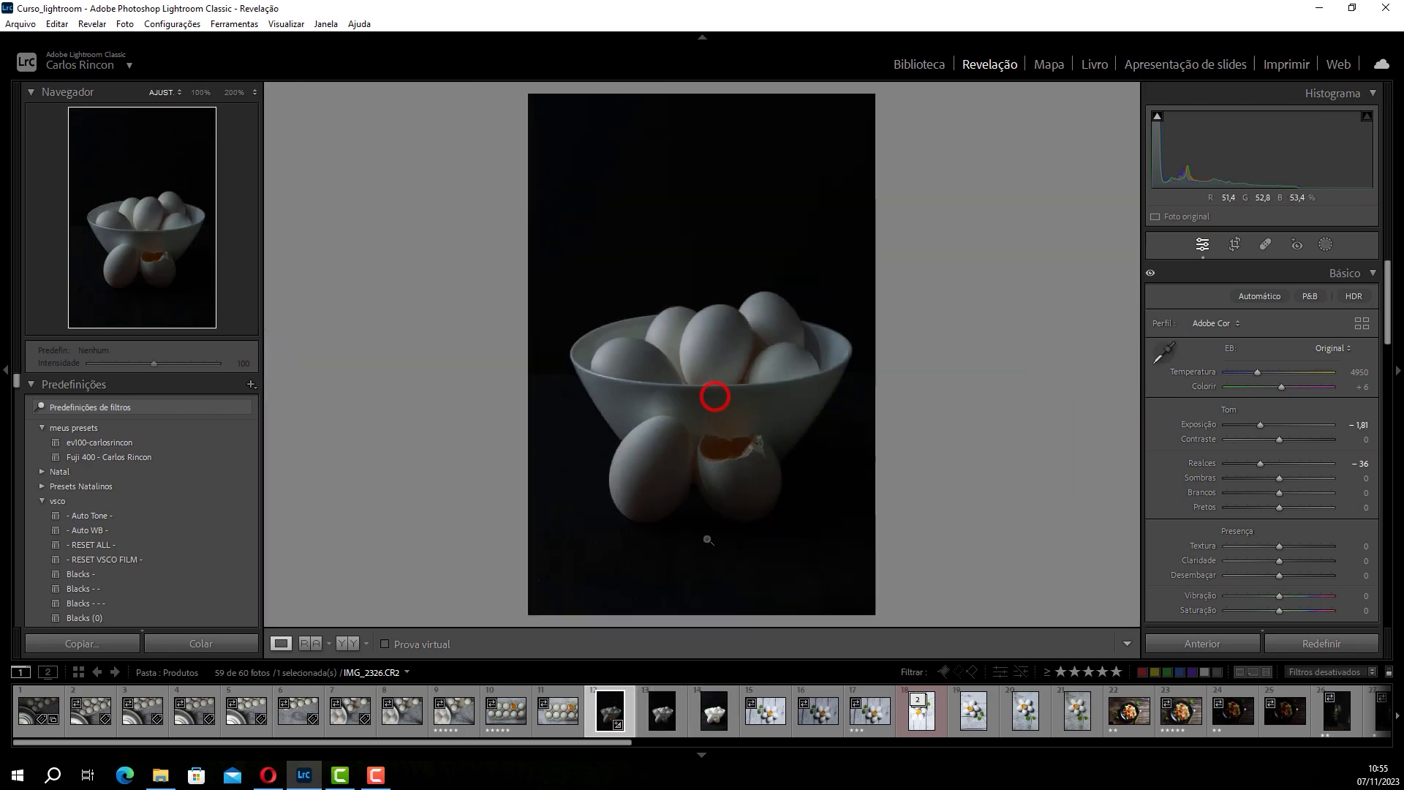
# Step: Lower the highlights of IMG_2328.CR2 to −40 while checking the eggshell texture at 100%
pyautogui.click(653, 713)
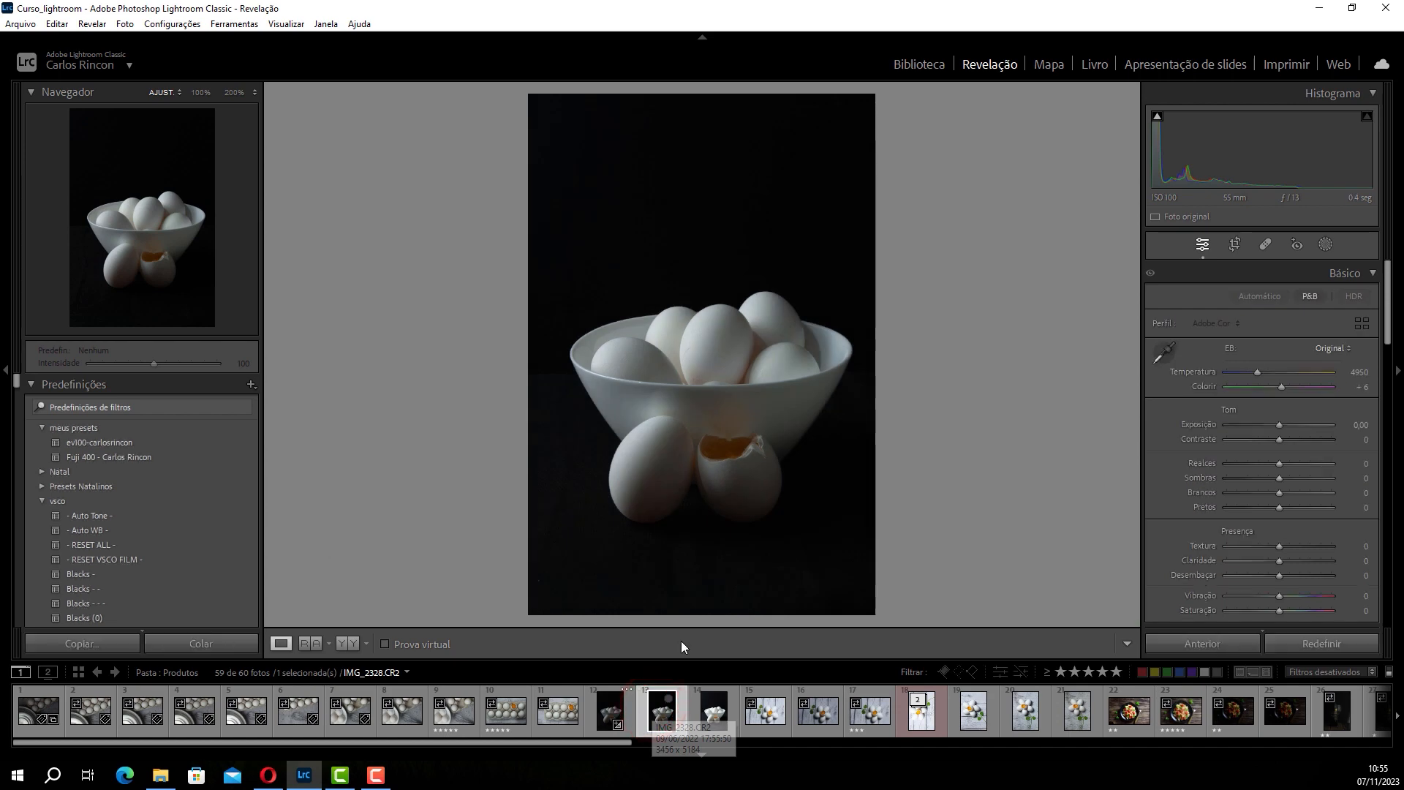
pyautogui.click(686, 314)
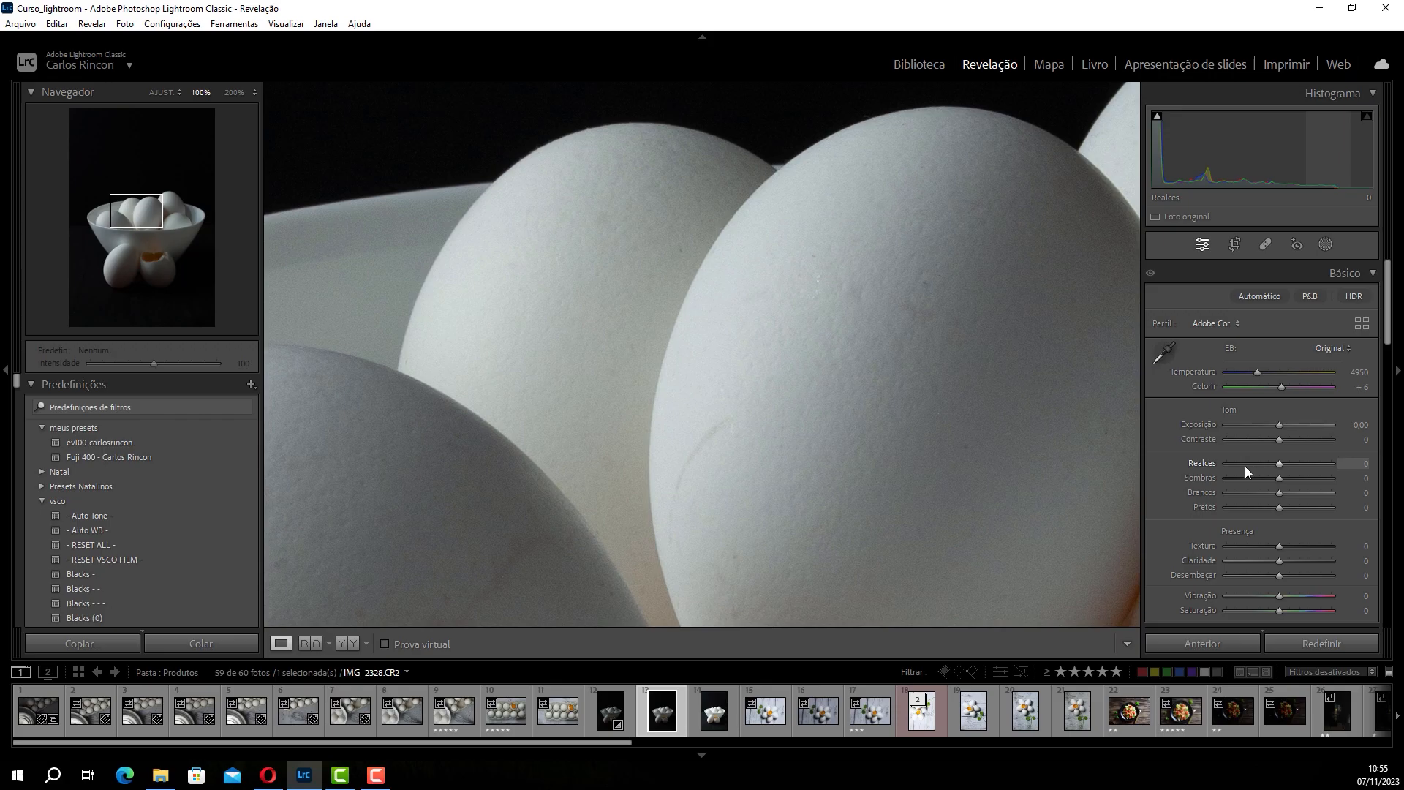
pyautogui.moveTo(1244, 463); pyautogui.dragTo(1258, 463)
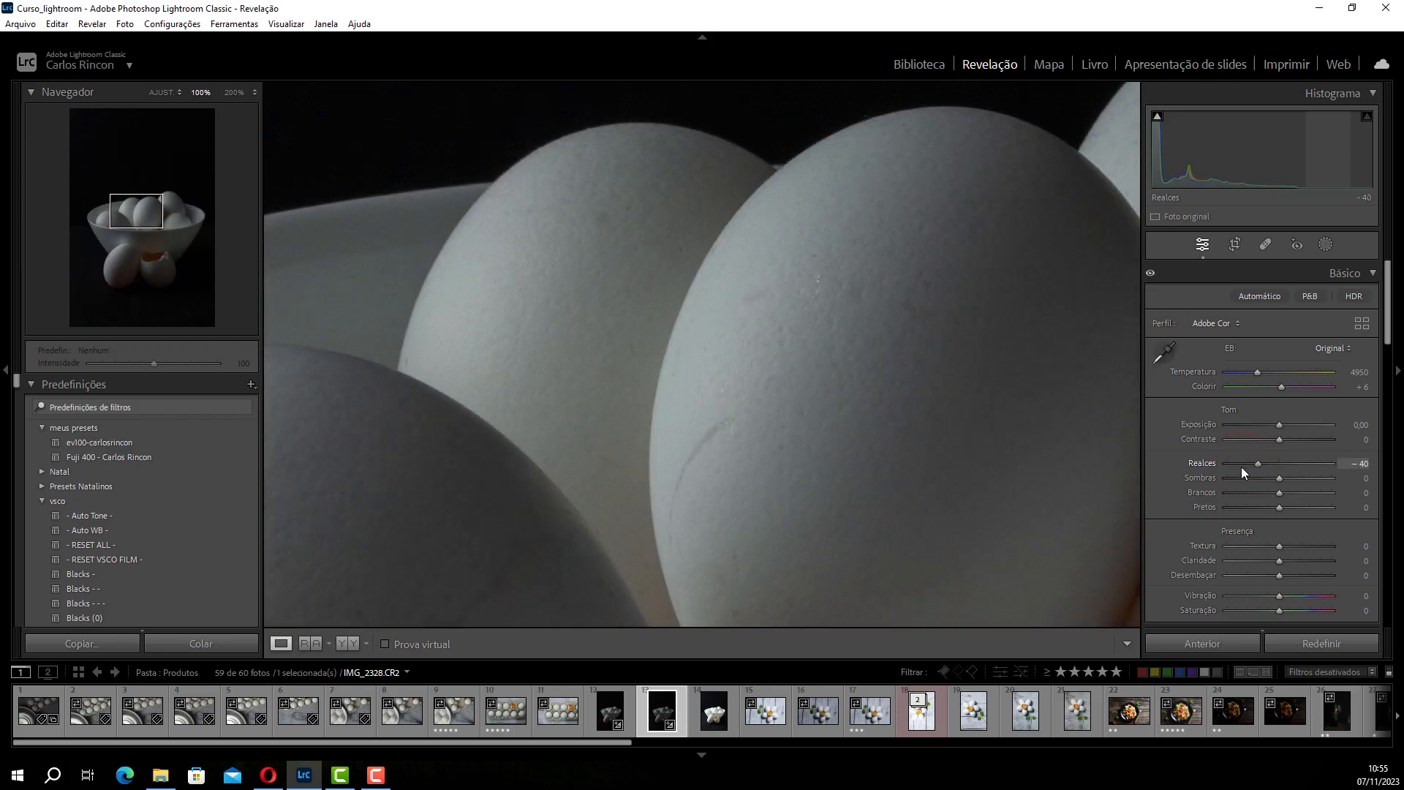
pyautogui.click(837, 473)
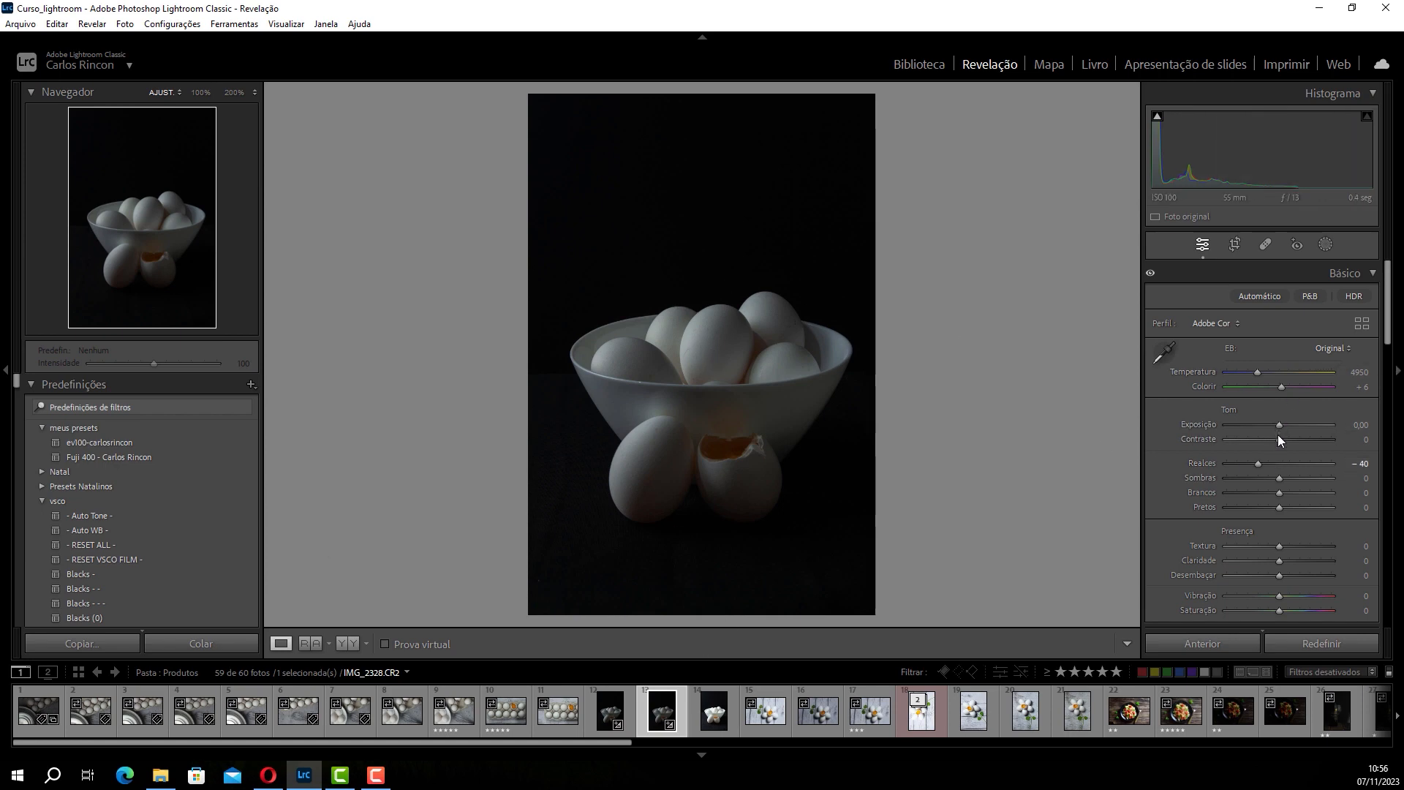
# Step: Set the photo's contrast to +33 and exposure to +0.69, and compare the before and after versions side by side
pyautogui.moveTo(1278, 439)
pyautogui.mouseDown()
pyautogui.moveTo(1296, 441)
pyautogui.moveTo(1287, 425)
pyautogui.mouseUp()
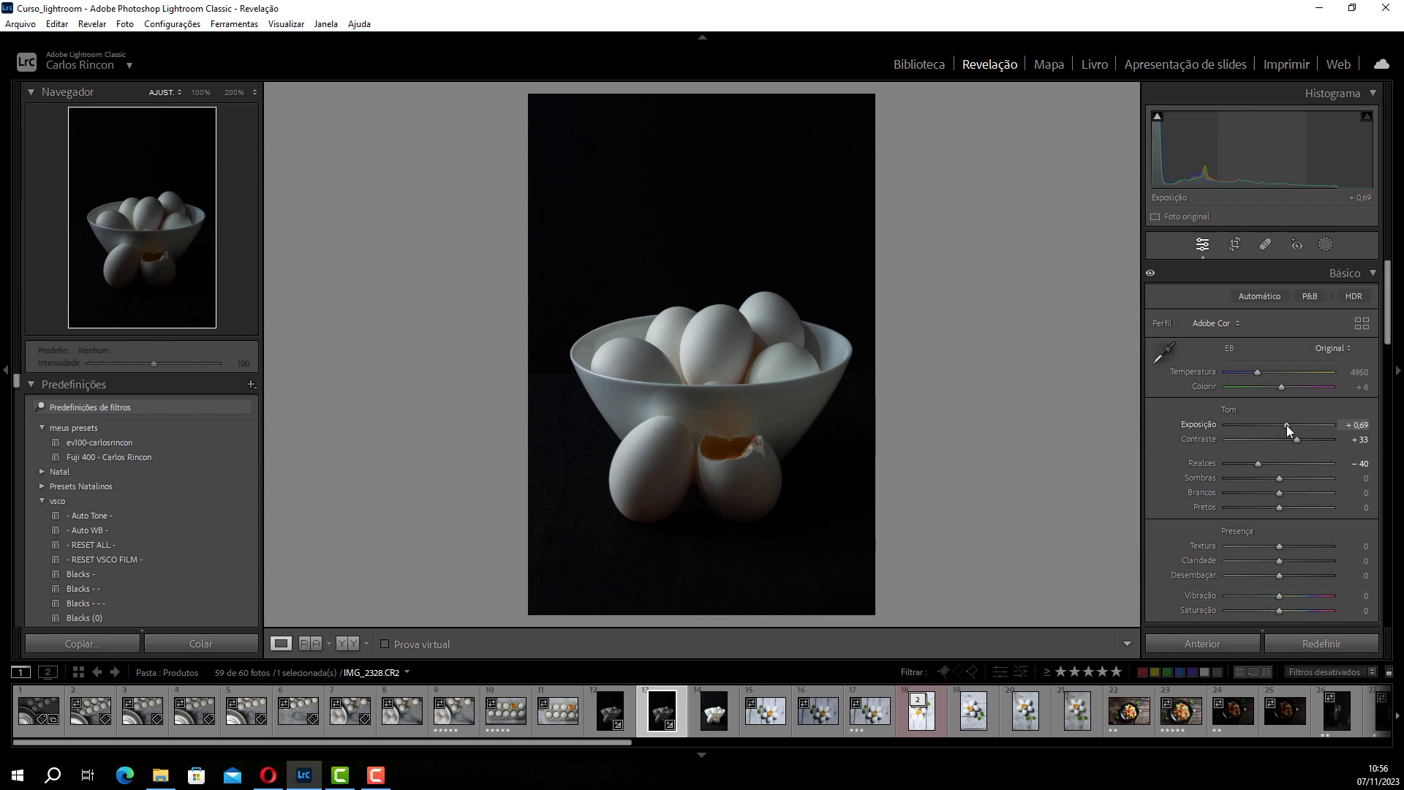
pyautogui.press('y')
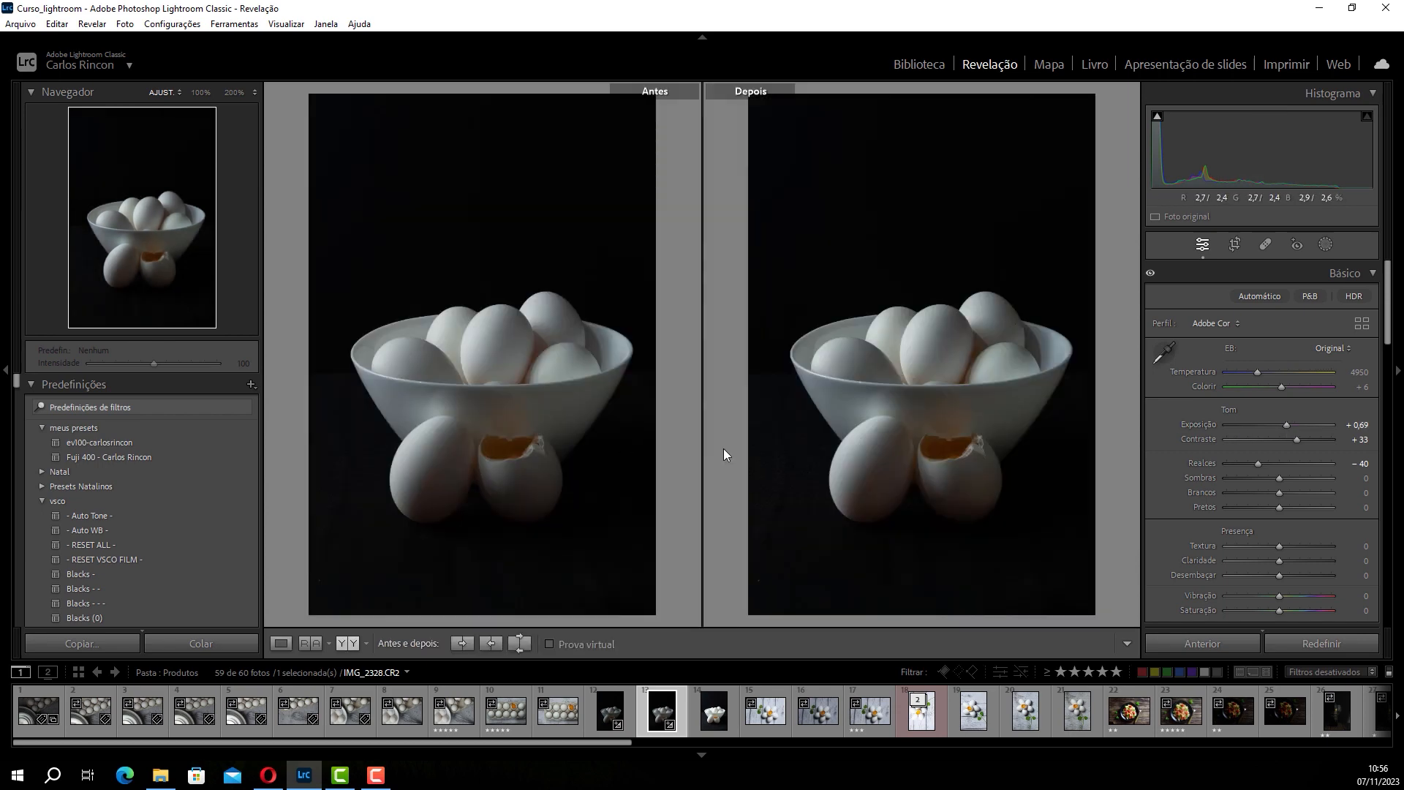
pyautogui.press('y')
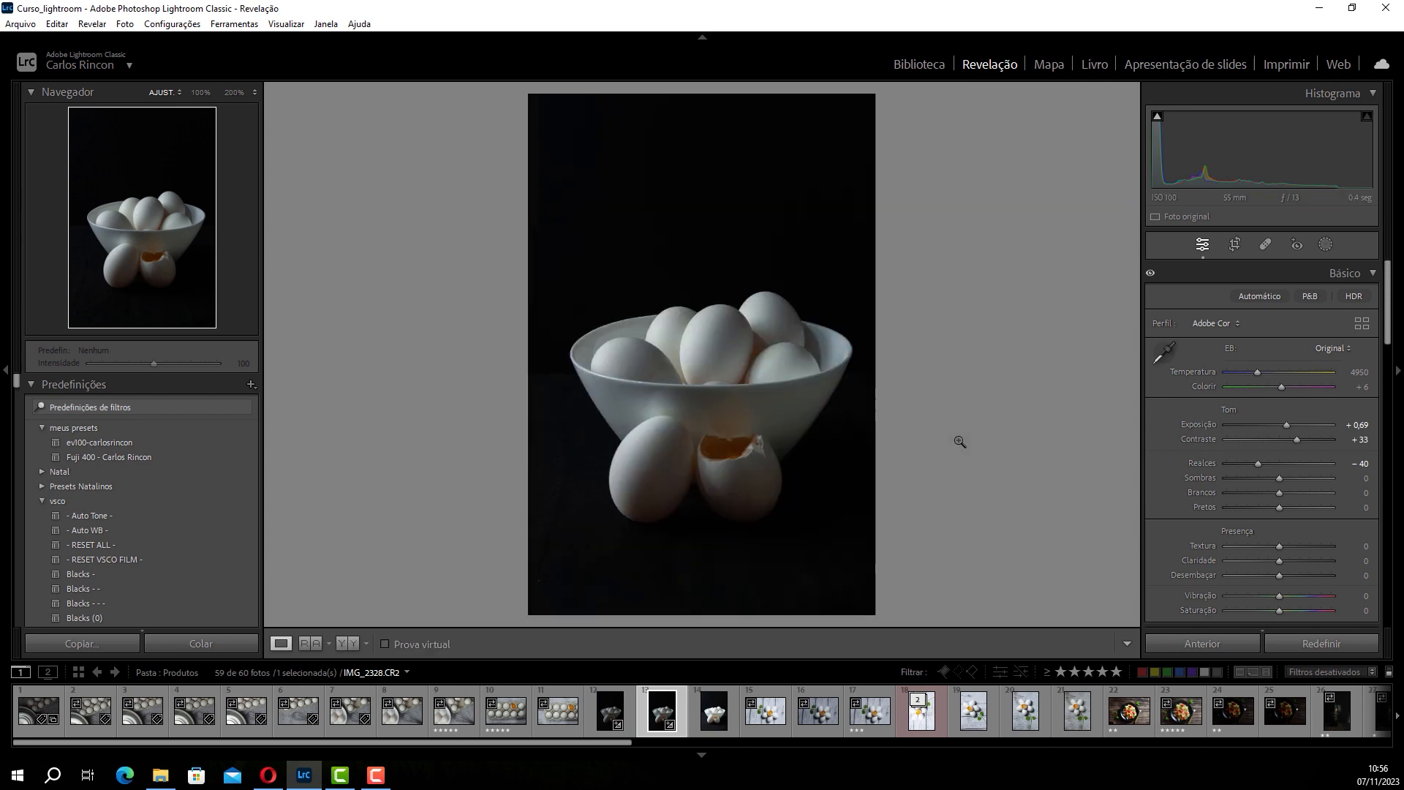
# Step: Turn on HDR editing for IMG_2329.CR2 with its exposure reset to the default
pyautogui.click(715, 715)
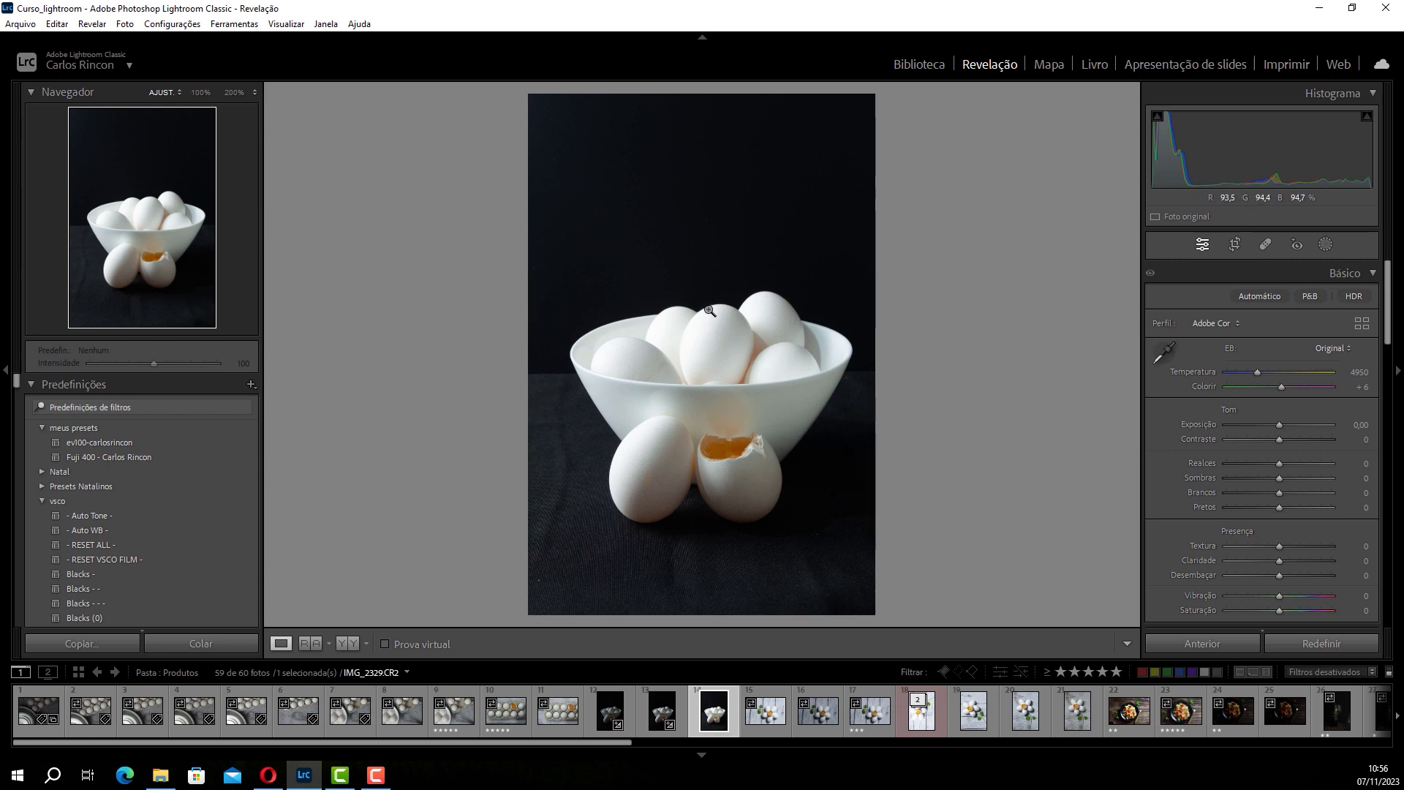
pyautogui.moveTo(1267, 424); pyautogui.dragTo(1261, 431)
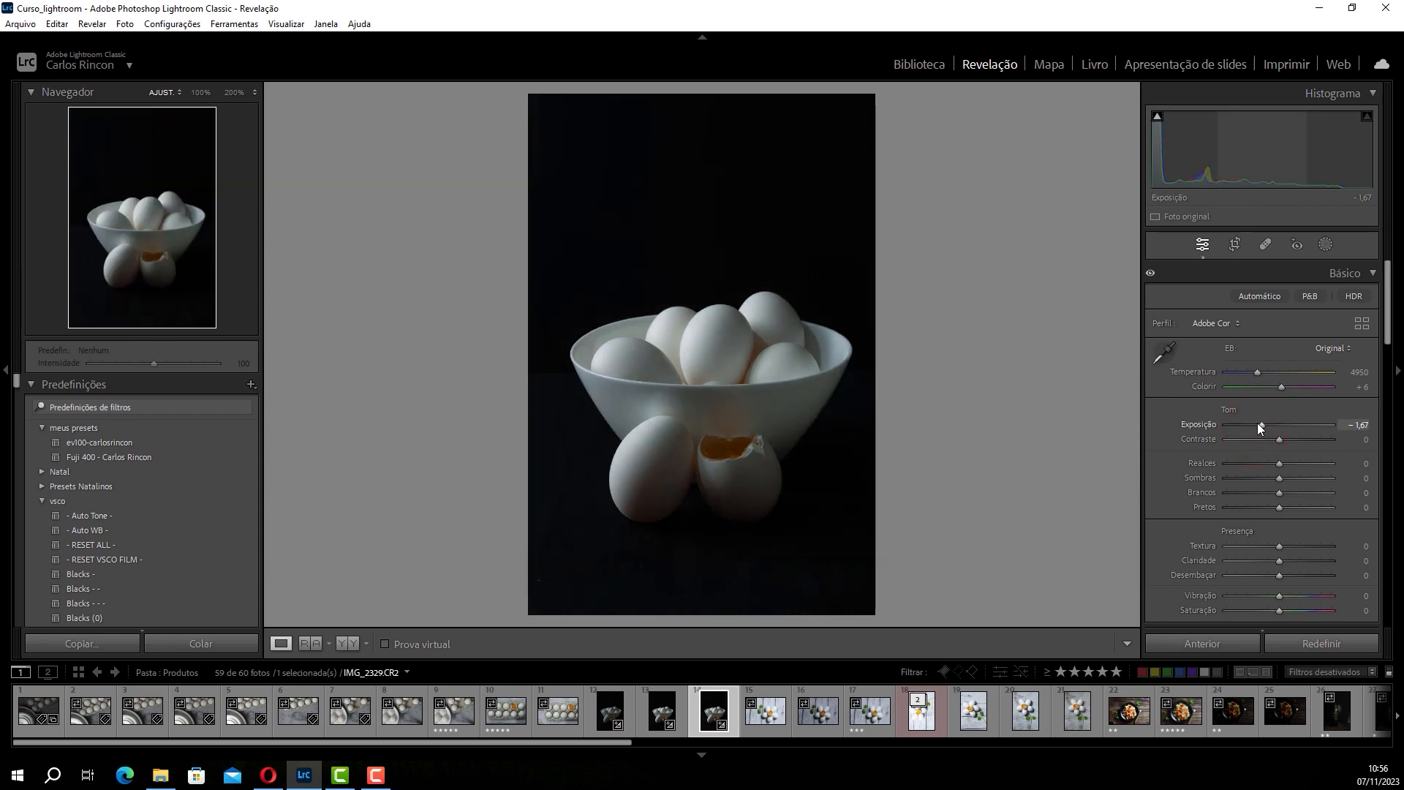
pyautogui.doubleClick(1258, 424)
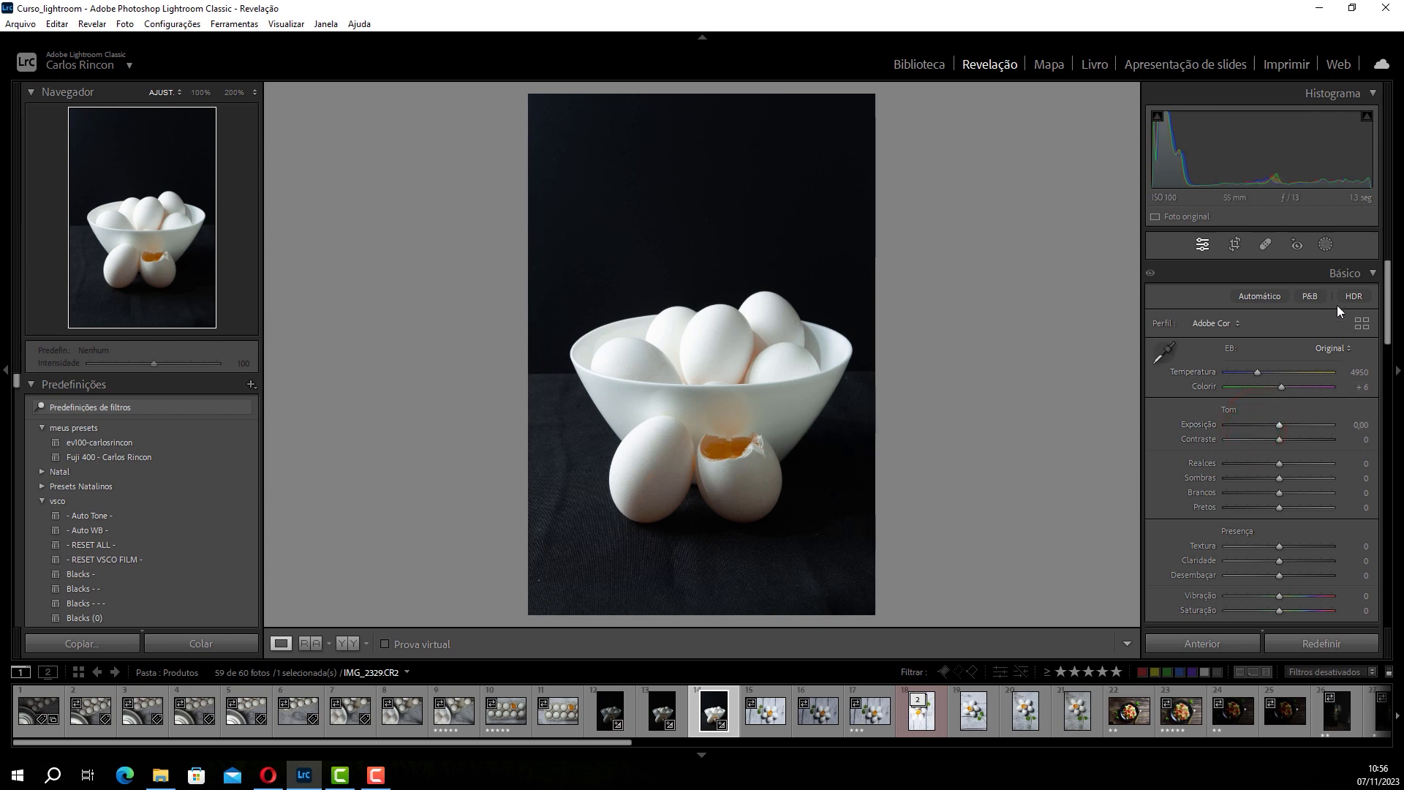
pyautogui.click(1353, 294)
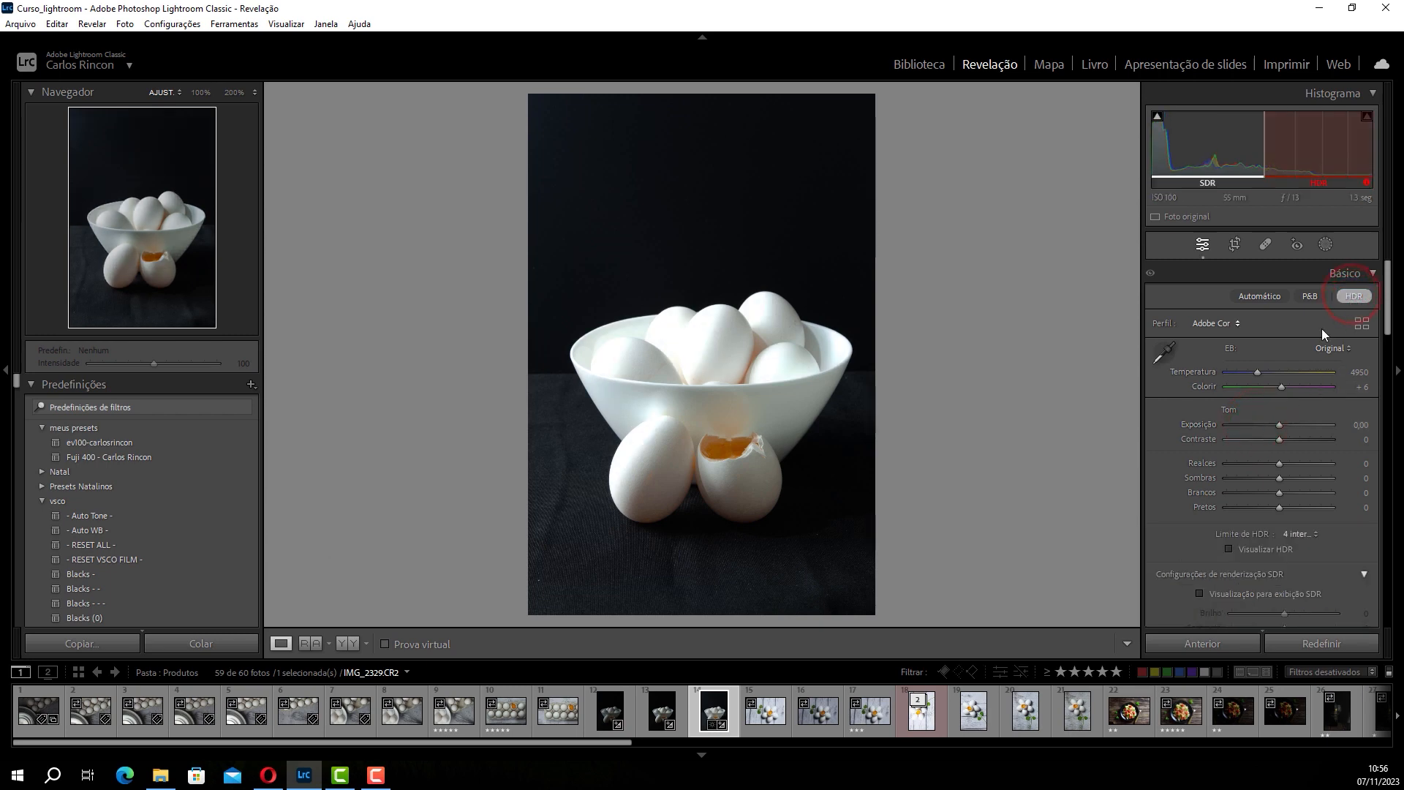
# Step: Set the HDR photo's exposure to −2.22 and contrast to +19, and inspect the eggs at 100%
pyautogui.moveTo(1277, 424)
pyautogui.mouseDown()
pyautogui.moveTo(1252, 423)
pyautogui.moveTo(1293, 438)
pyautogui.mouseUp()
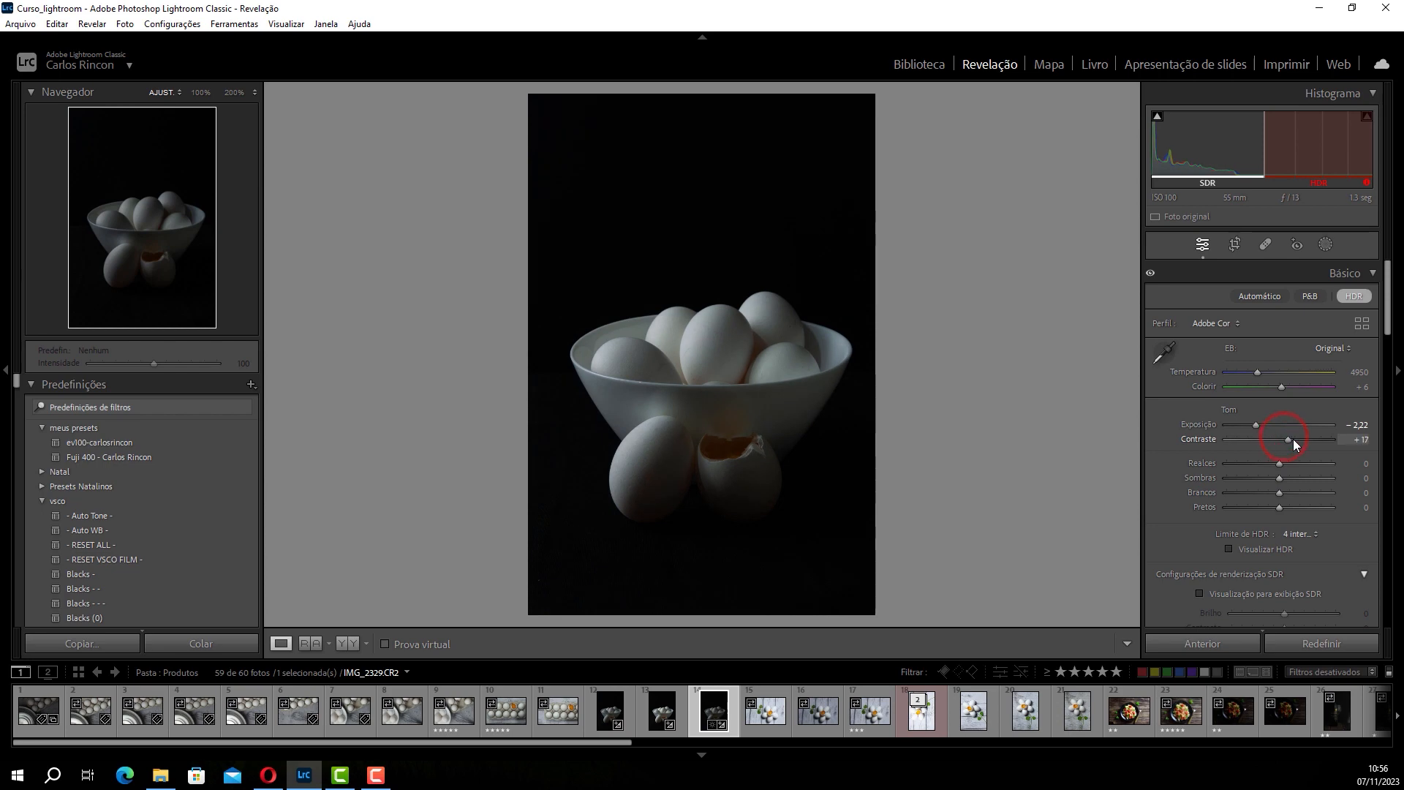
pyautogui.click(704, 330)
pyautogui.moveTo(651, 345); pyautogui.dragTo(834, 317)
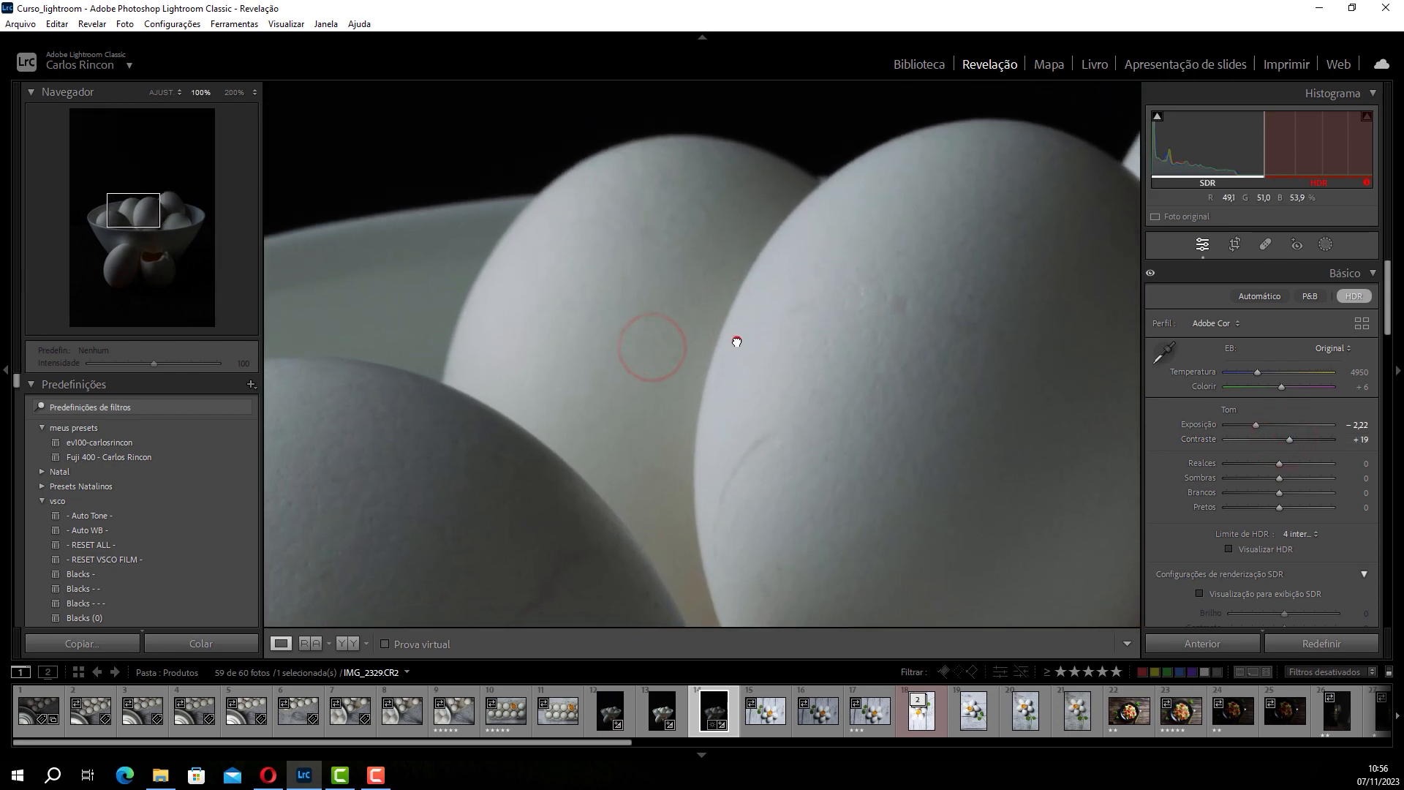
pyautogui.click(736, 340)
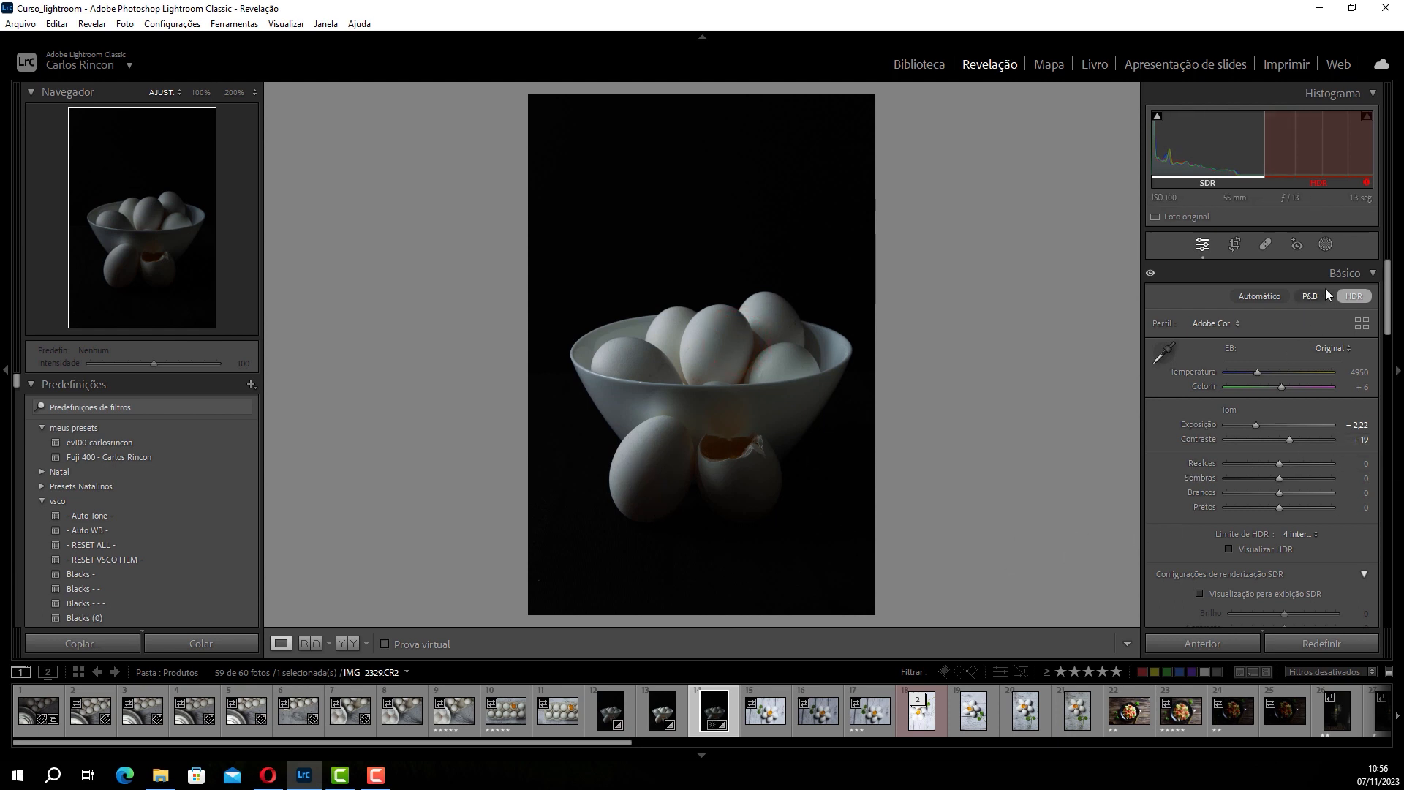
# Step: Create a brush mask on the broken egg in front of the bowl and set the mask's exposure to 0.28
pyautogui.click(1327, 245)
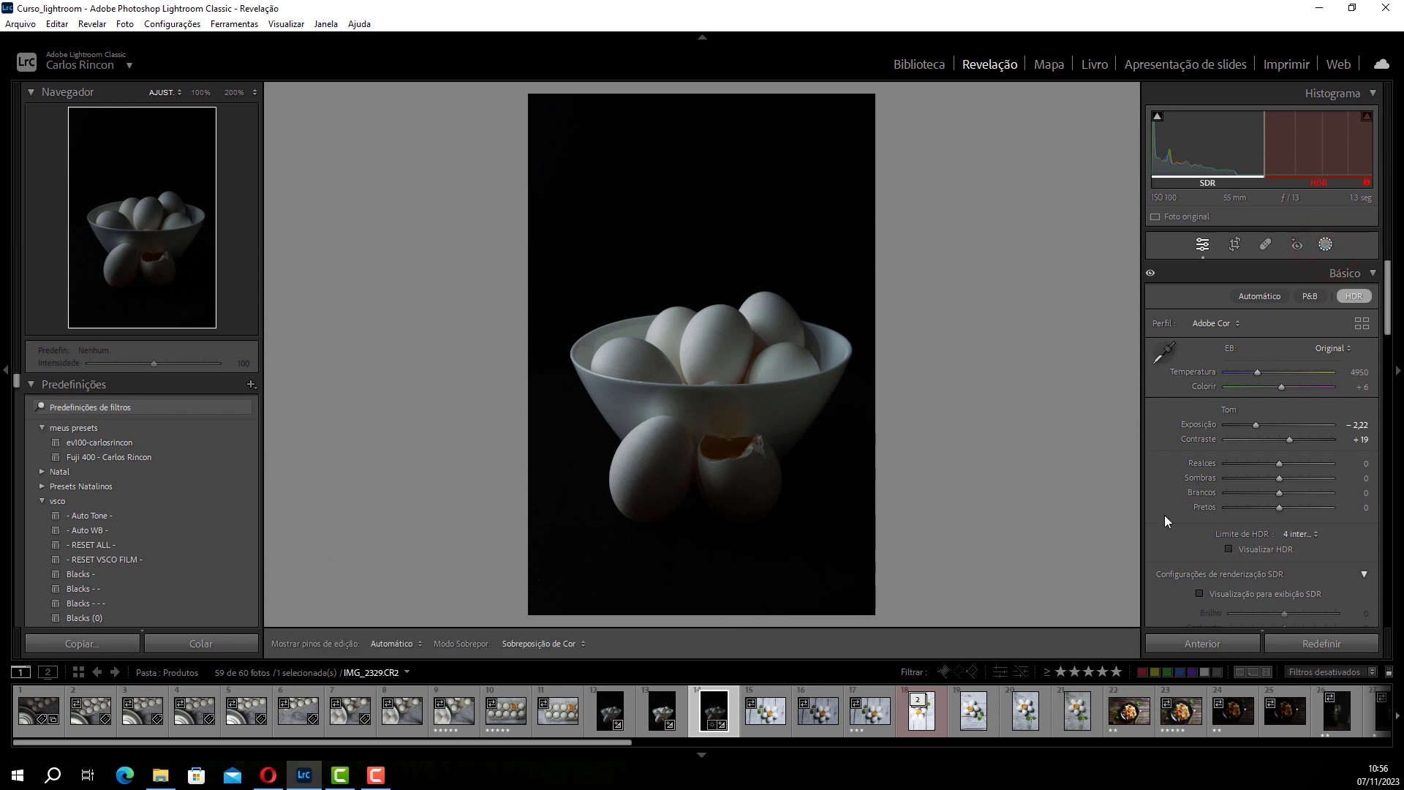
pyautogui.click(1326, 246)
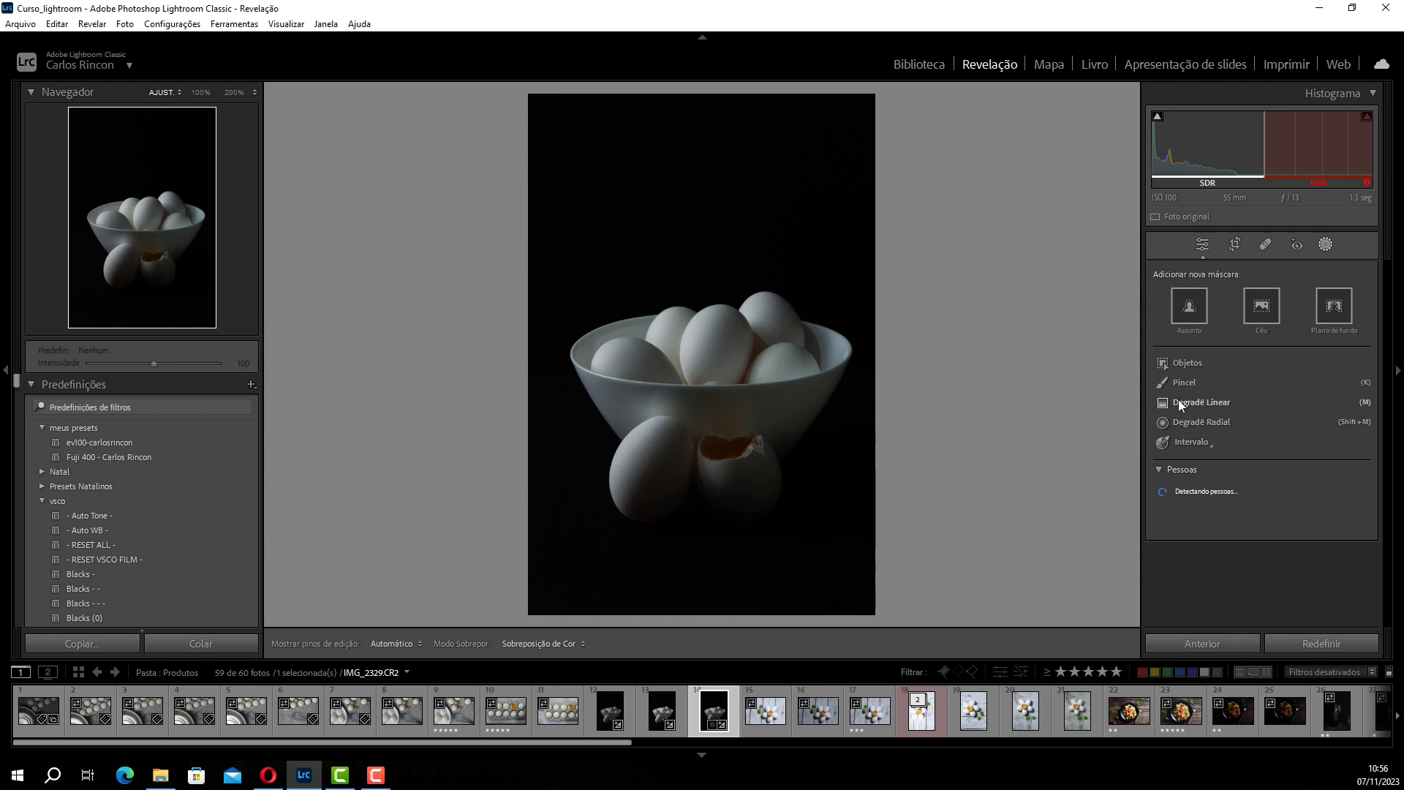
pyautogui.click(1166, 382)
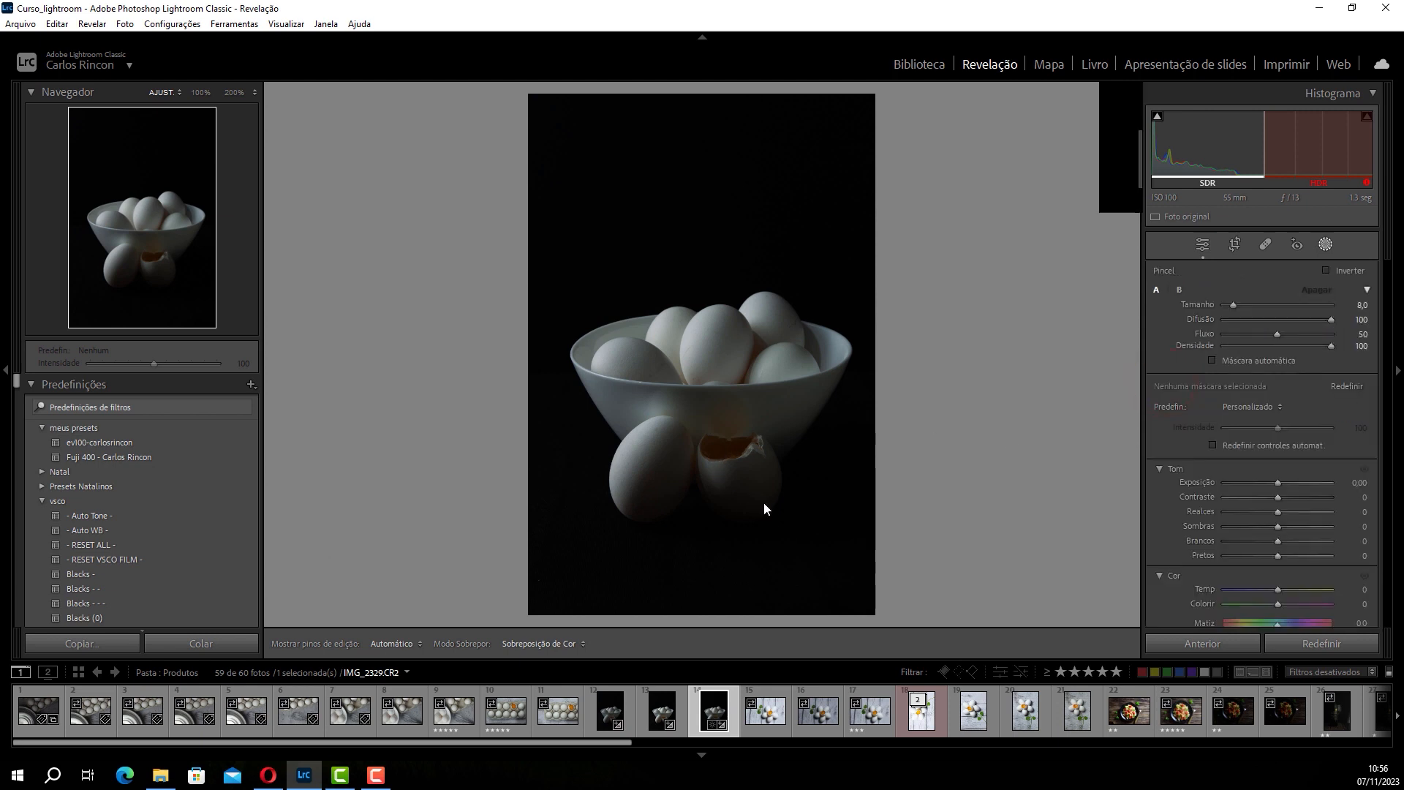
pyautogui.click(742, 488)
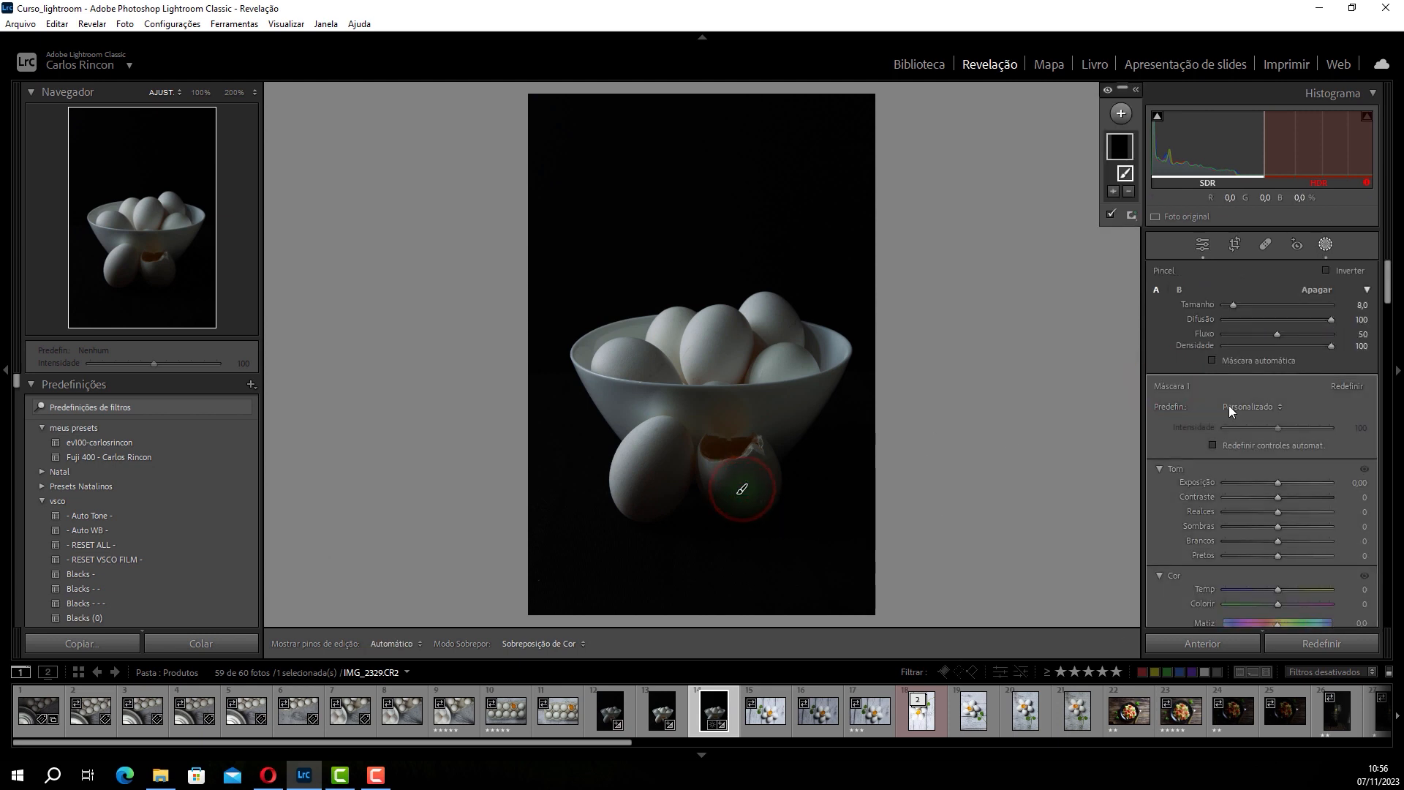
pyautogui.moveTo(1277, 482); pyautogui.dragTo(1283, 482)
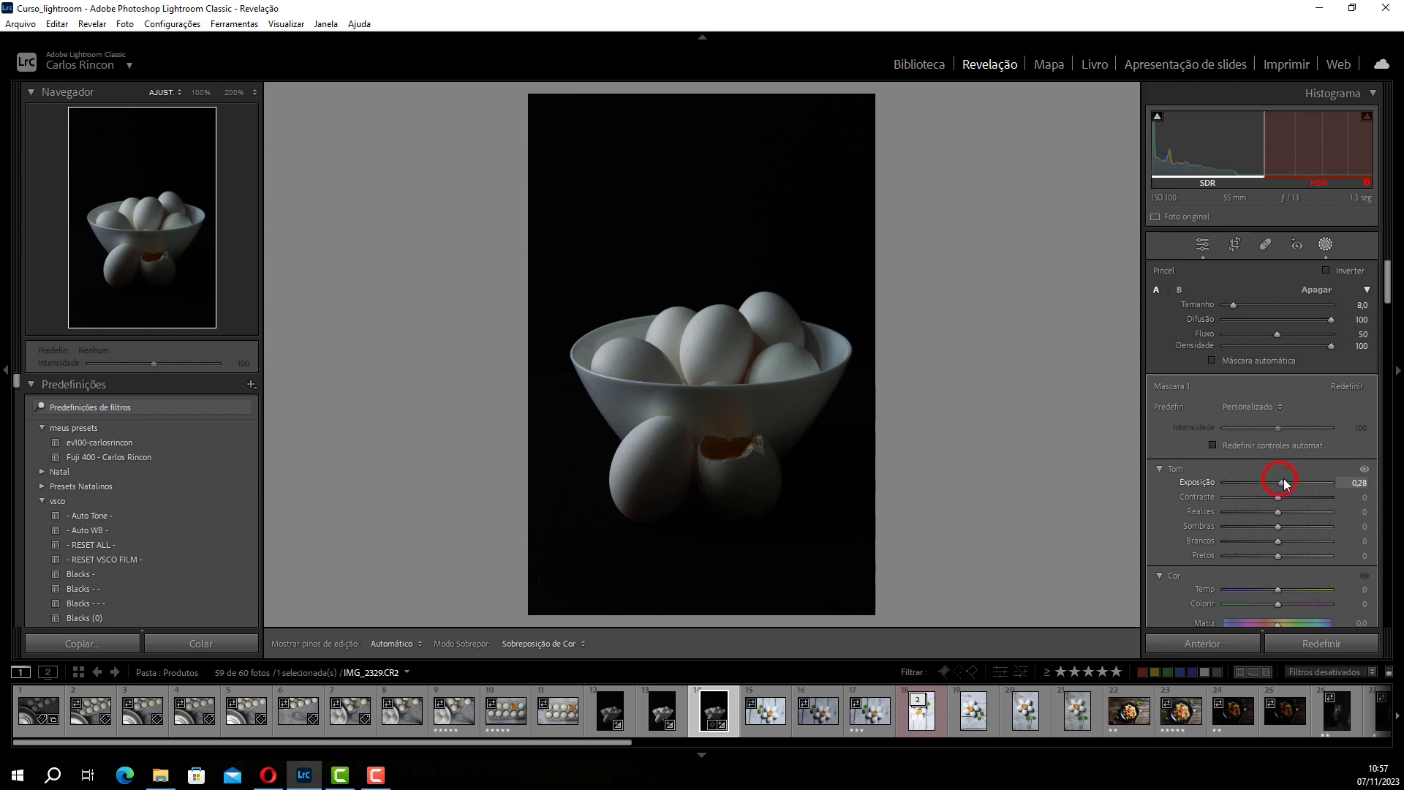
# Step: Brush the mask over the broken egg and the whole egg beside it, with the edit pins hidden
pyautogui.press('h')
pyautogui.moveTo(738, 476)
pyautogui.mouseDown()
pyautogui.moveTo(757, 484)
pyautogui.moveTo(714, 465)
pyautogui.moveTo(742, 488)
pyautogui.mouseUp()
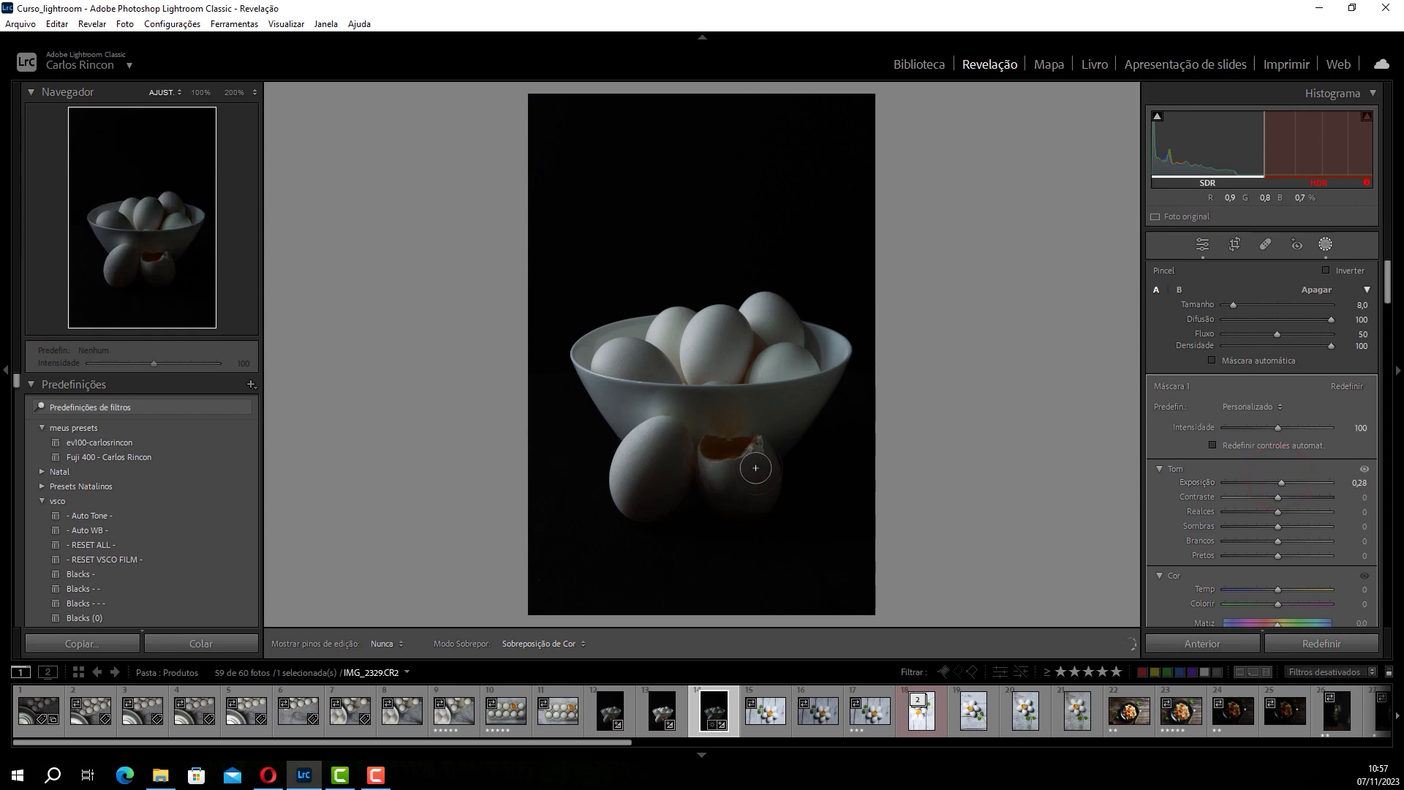
pyautogui.moveTo(662, 465)
pyautogui.mouseDown()
pyautogui.moveTo(621, 503)
pyautogui.moveTo(659, 439)
pyautogui.mouseUp()
pyautogui.press('h')
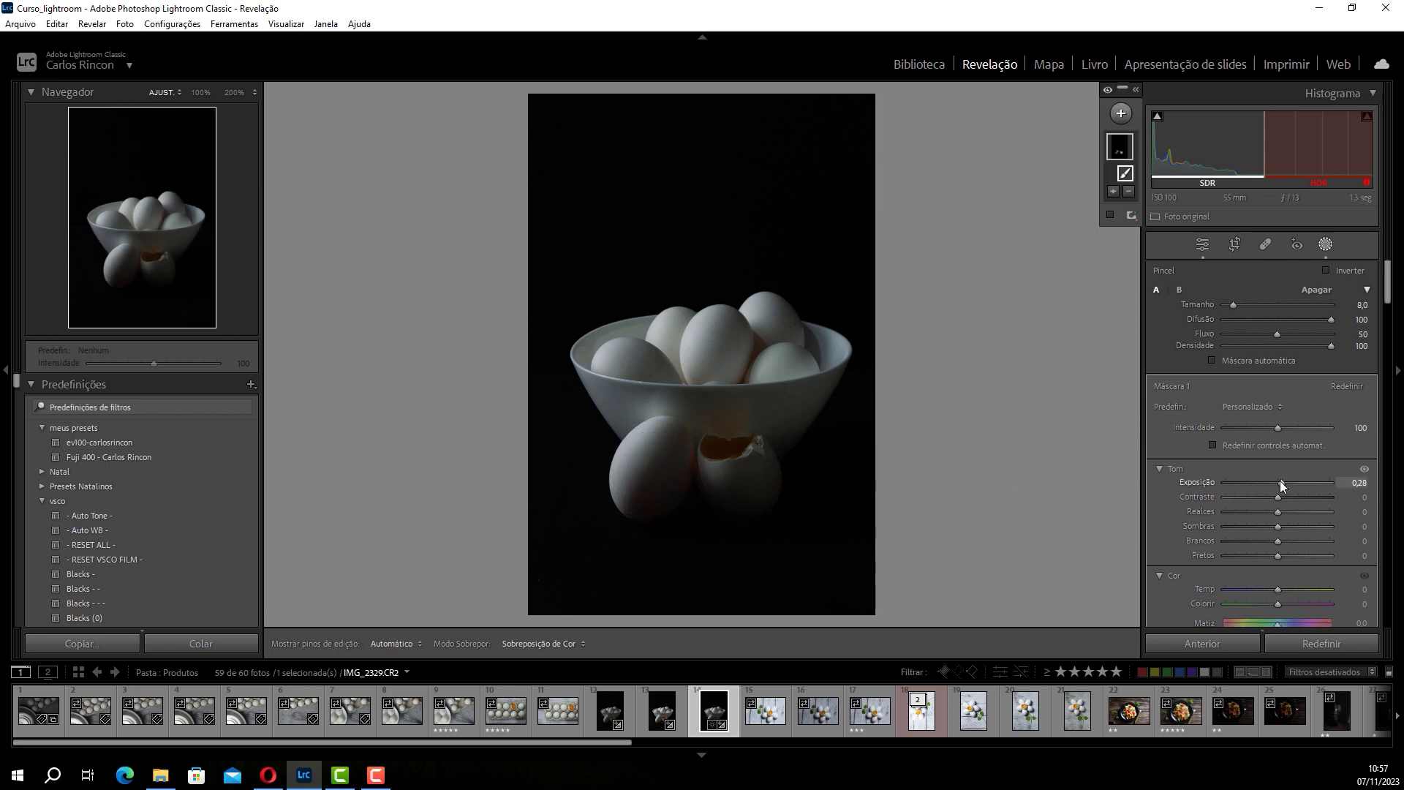
# Step: Raise the mask's exposure to 1.22 and extend the brushing across the lower parts of both front eggs
pyautogui.moveTo(1280, 481); pyautogui.dragTo(1294, 483)
pyautogui.press('h')
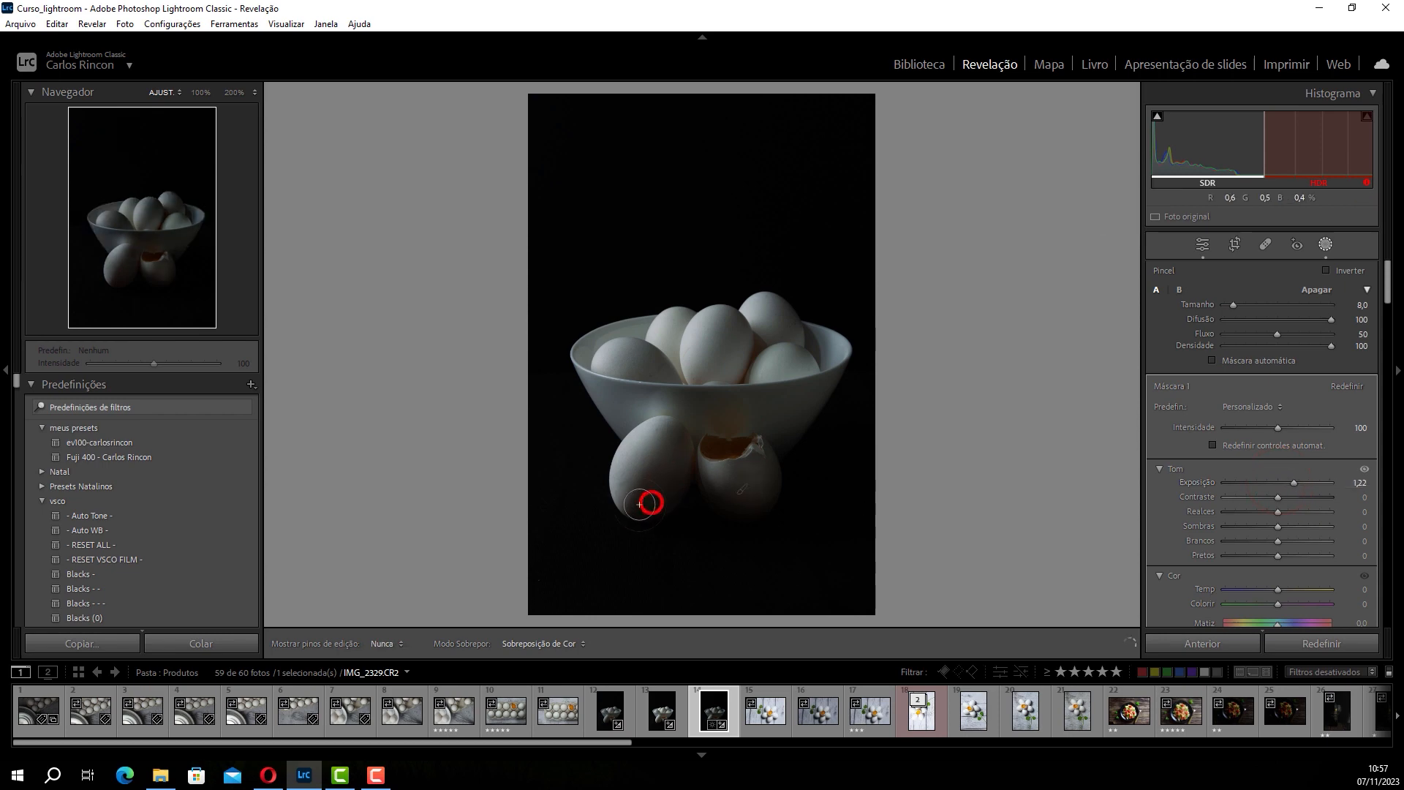
pyautogui.moveTo(640, 504)
pyautogui.mouseDown()
pyautogui.moveTo(635, 446)
pyautogui.moveTo(649, 492)
pyautogui.moveTo(731, 468)
pyautogui.mouseUp()
pyautogui.press('h')
pyautogui.press('h')
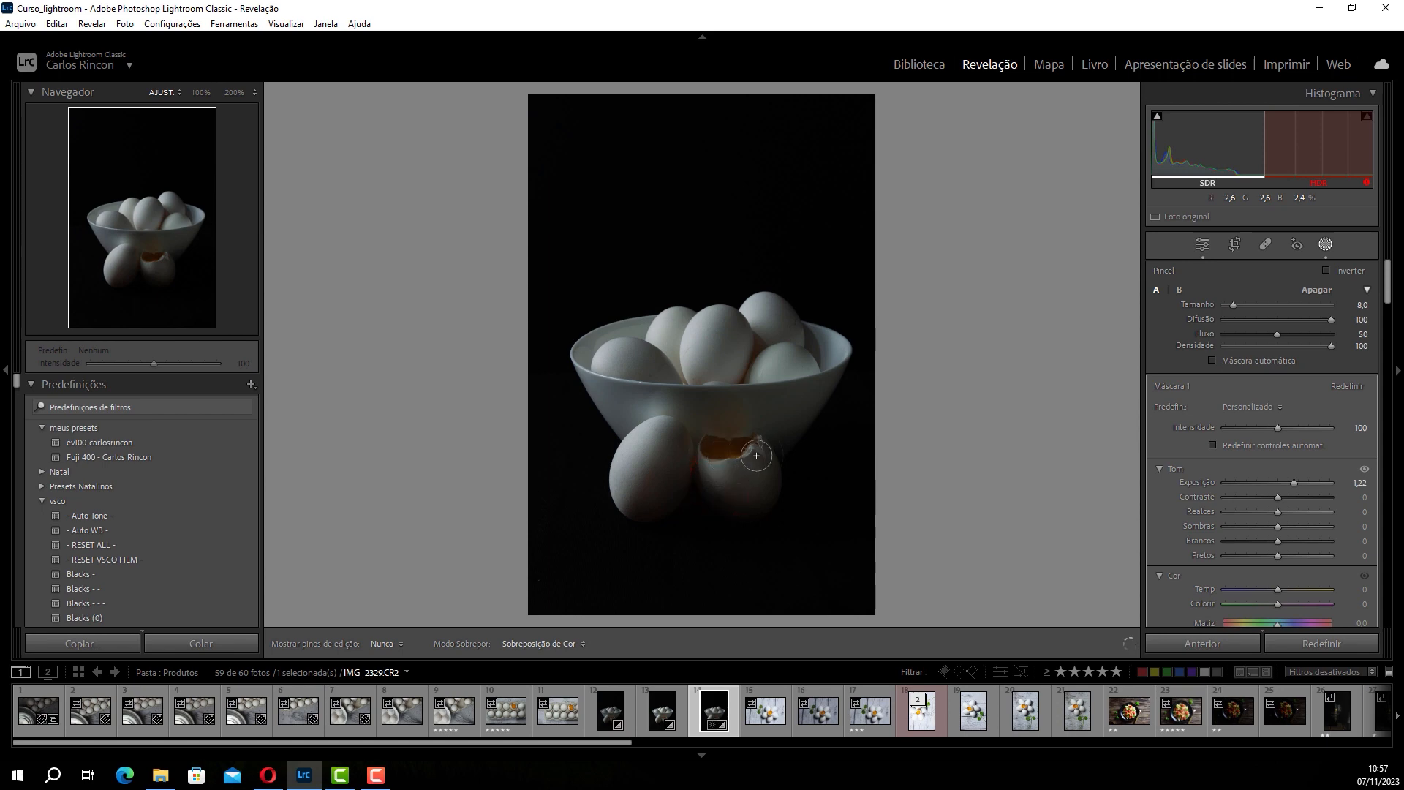
pyautogui.press('h')
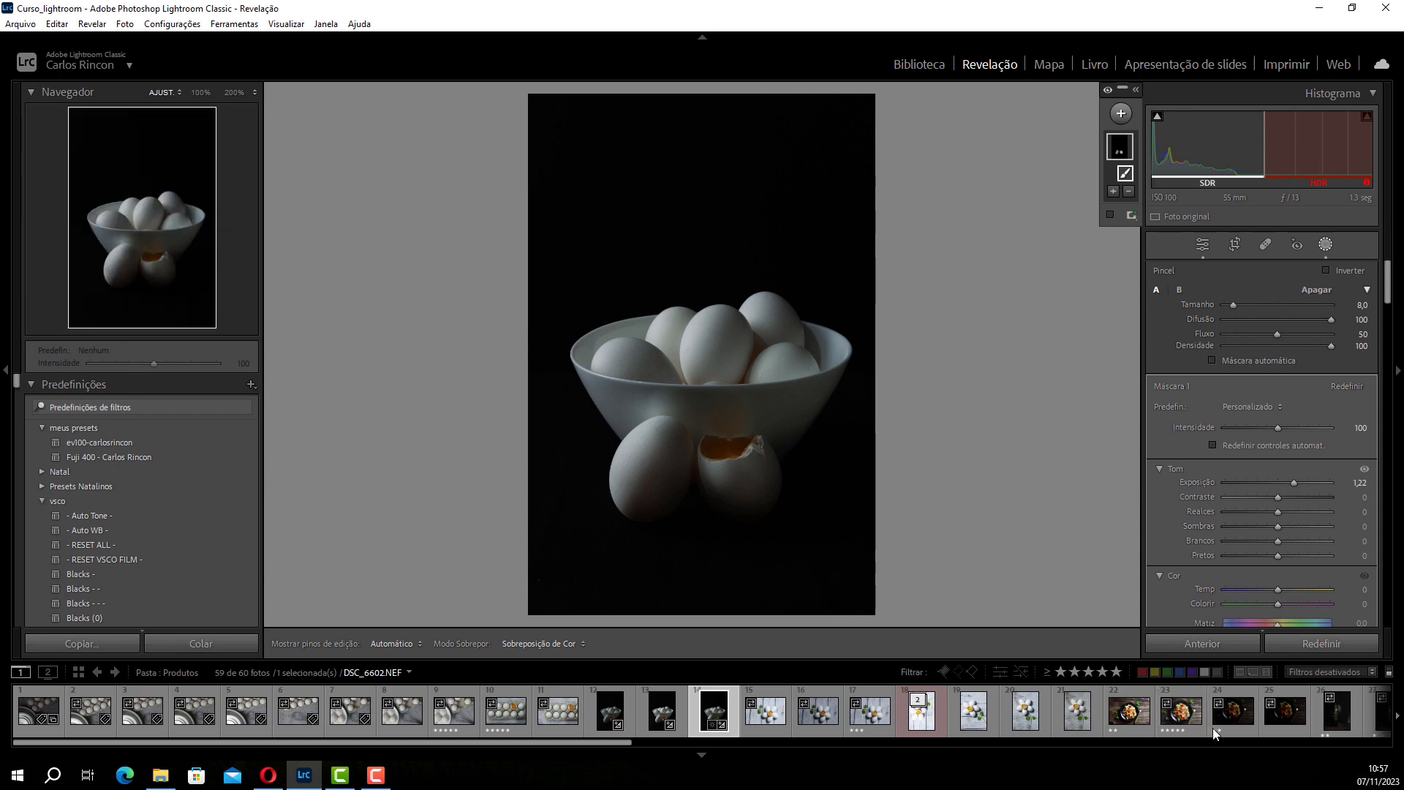
# Step: Open the brightly lit pasta photo DSC_6602.NEF, set its exposure to −1.18 and inspect the food at 100%
pyautogui.click(1185, 720)
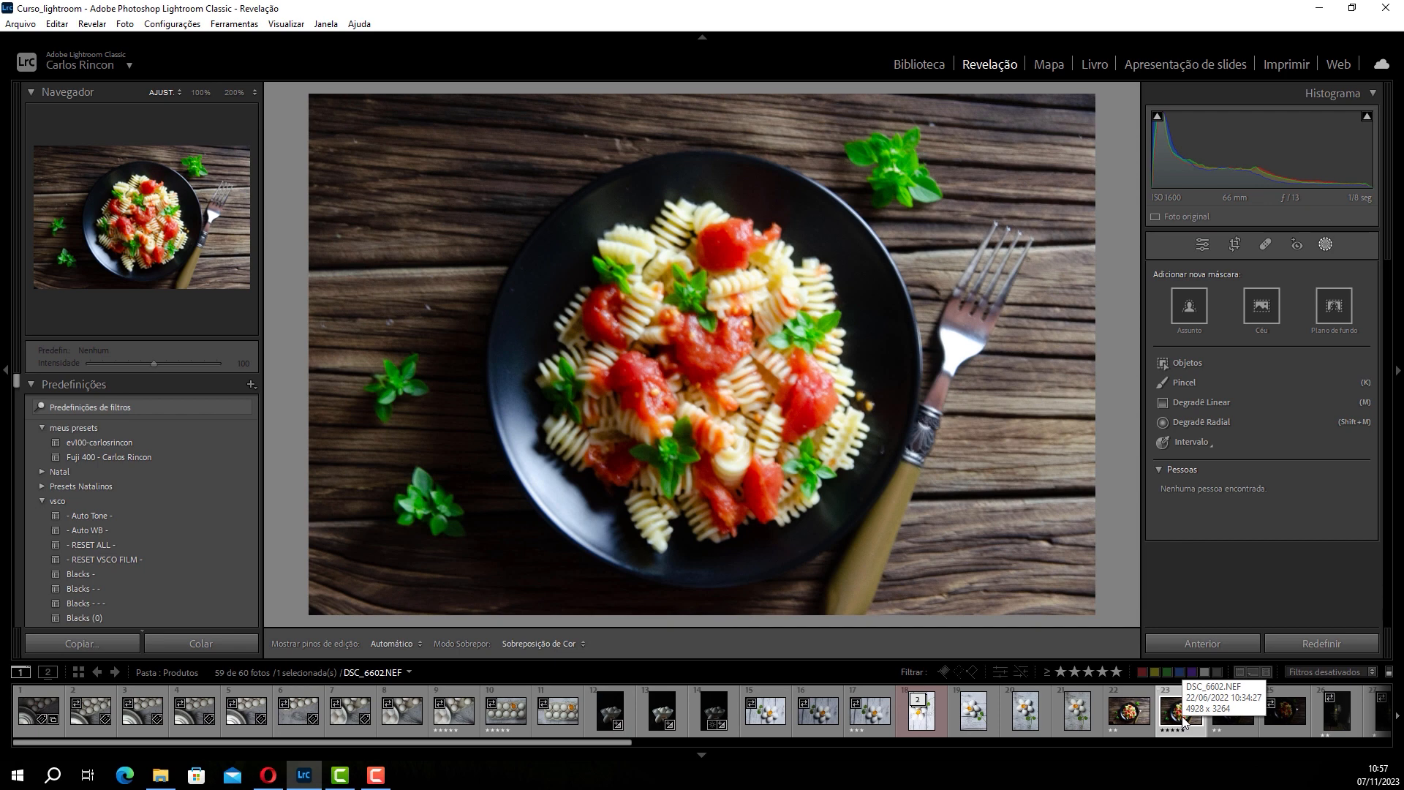
pyautogui.click(1202, 244)
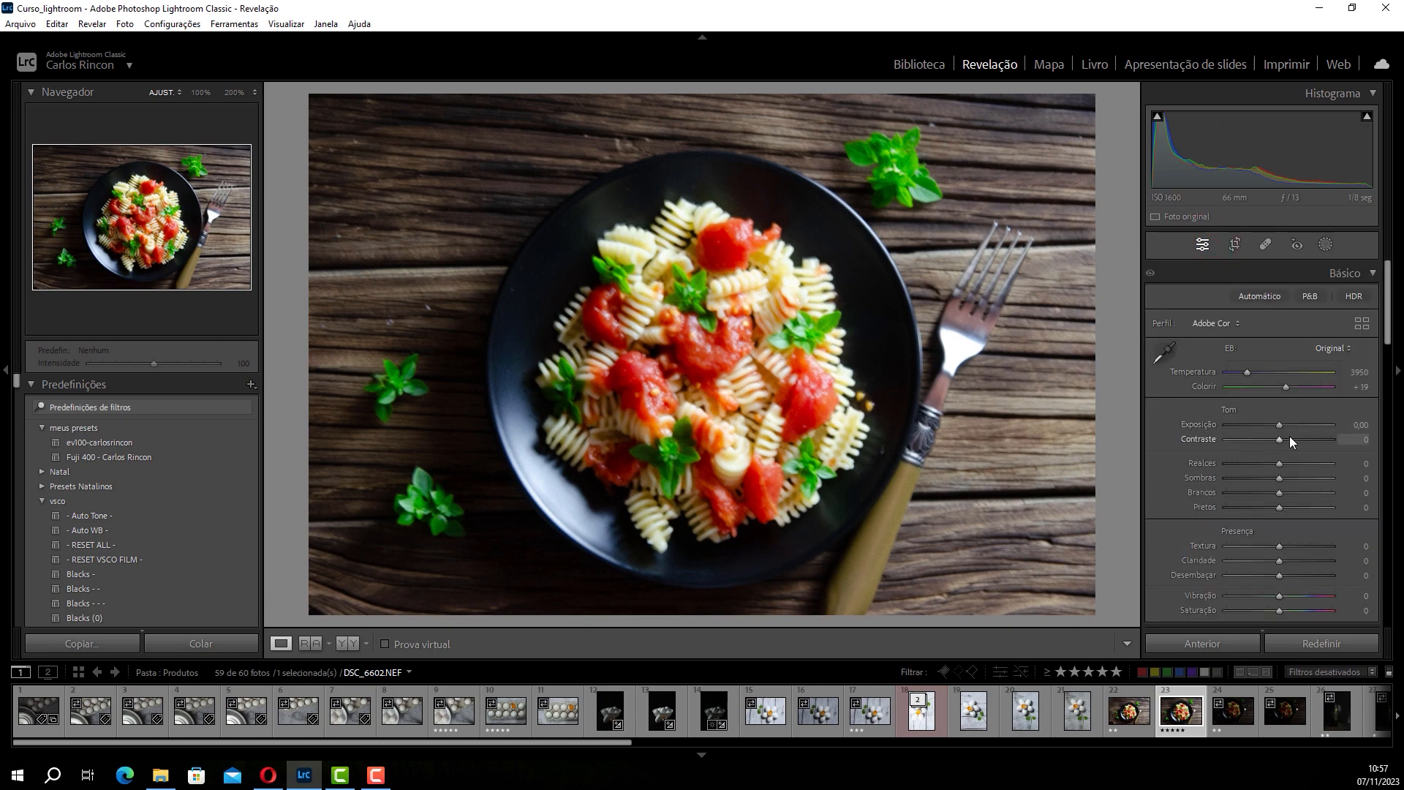
pyautogui.moveTo(1275, 423); pyautogui.dragTo(1264, 429)
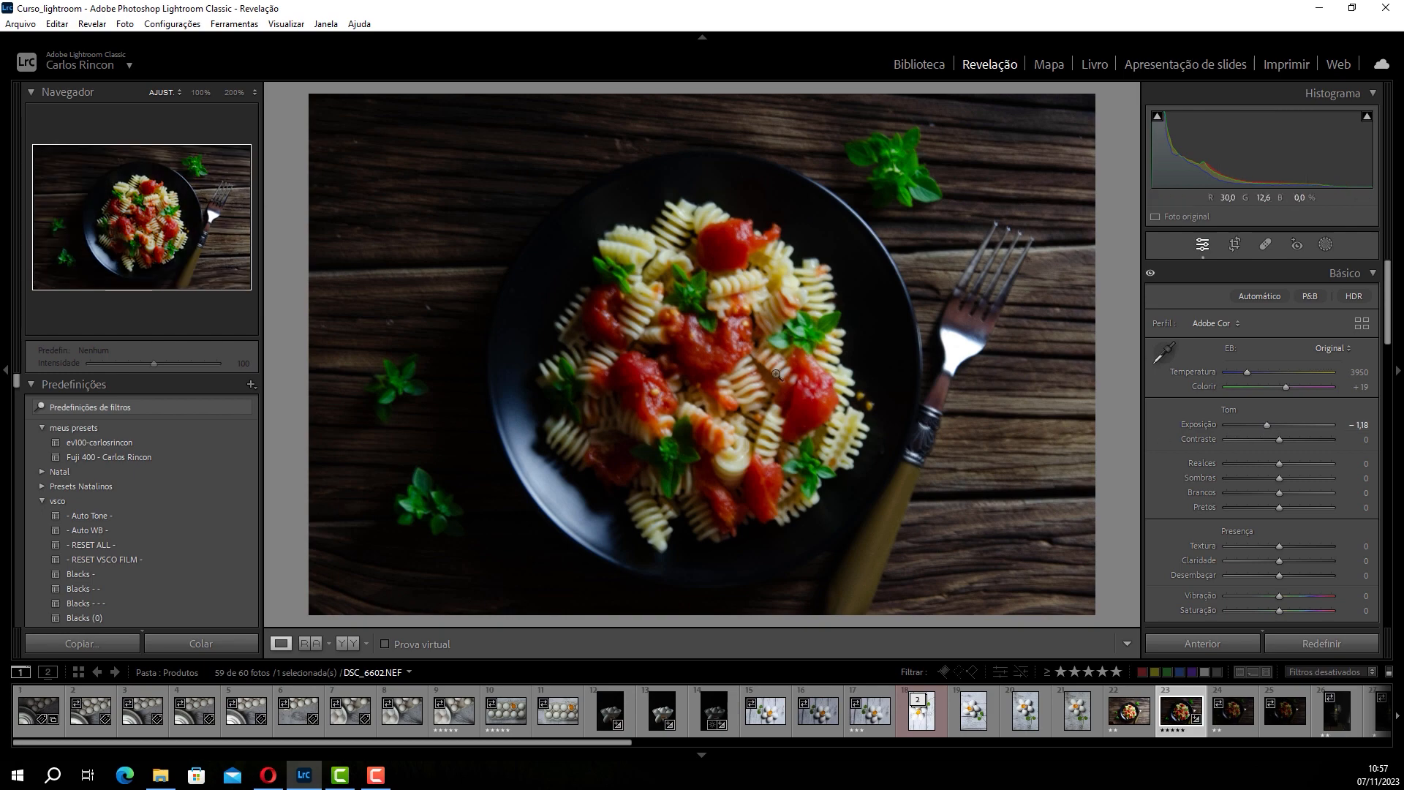
pyautogui.click(772, 308)
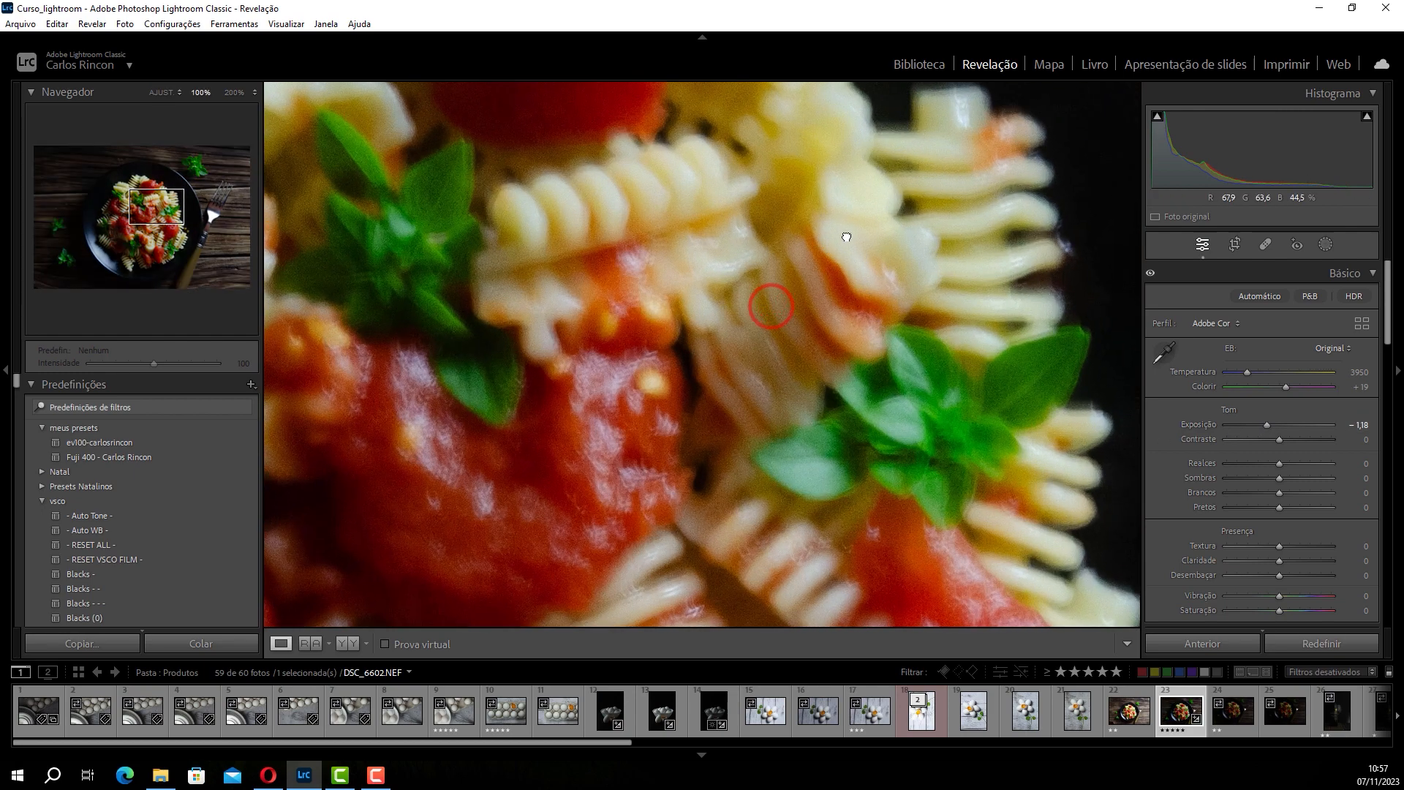
pyautogui.click(709, 329)
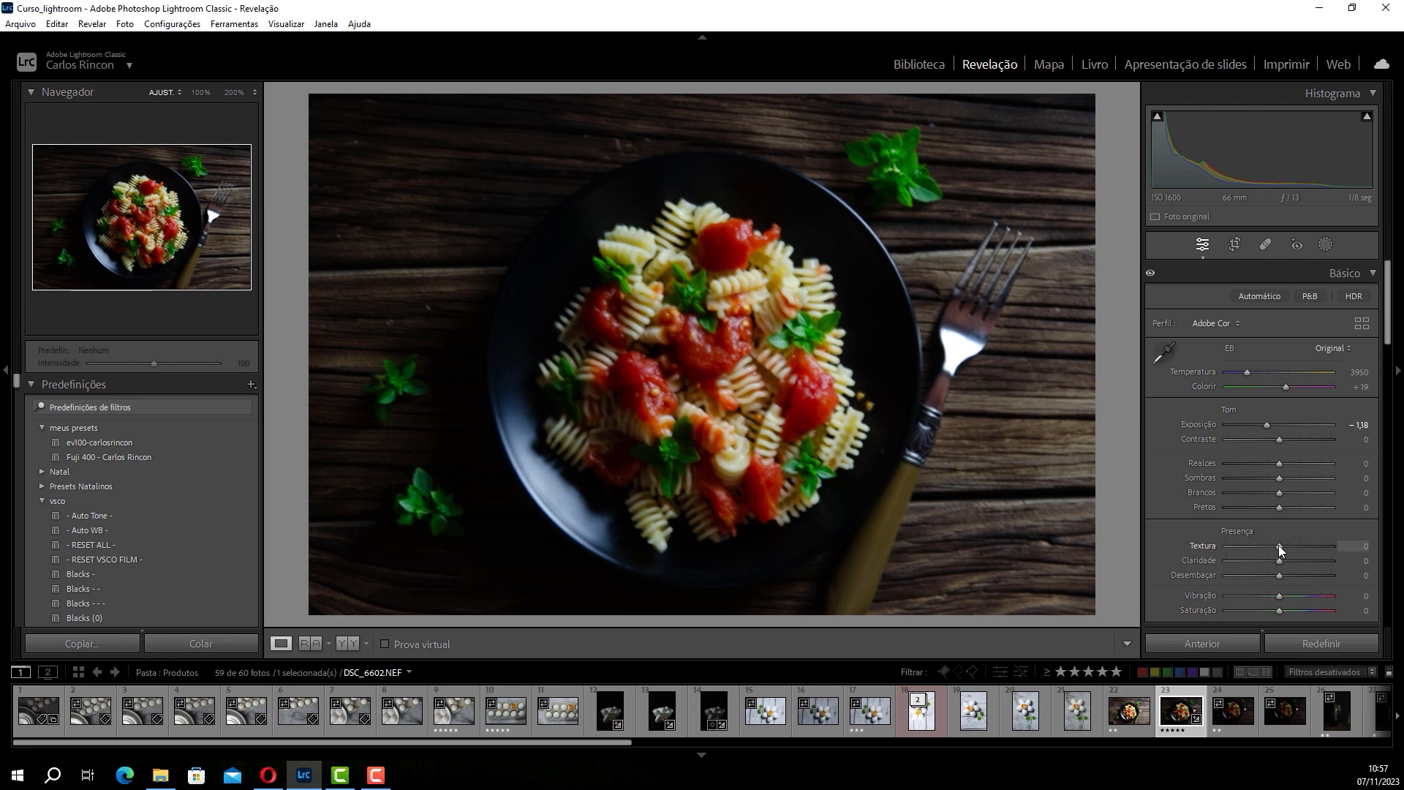
# Step: Set the pasta photo's texture to +38, clarity to +35 and dehaze to +28, and compare the before and after versions
pyautogui.moveTo(1279, 545); pyautogui.dragTo(1296, 577)
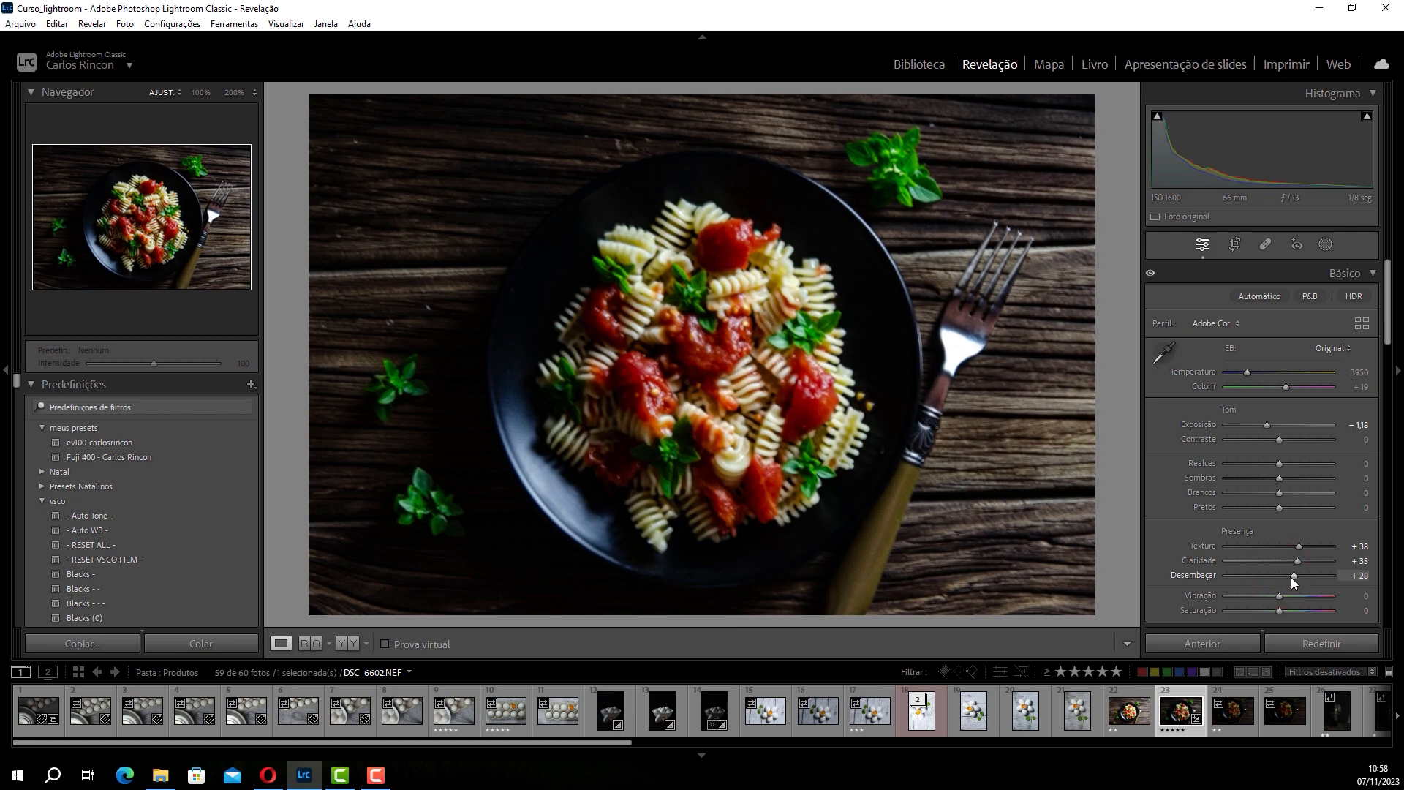
pyautogui.press('y')
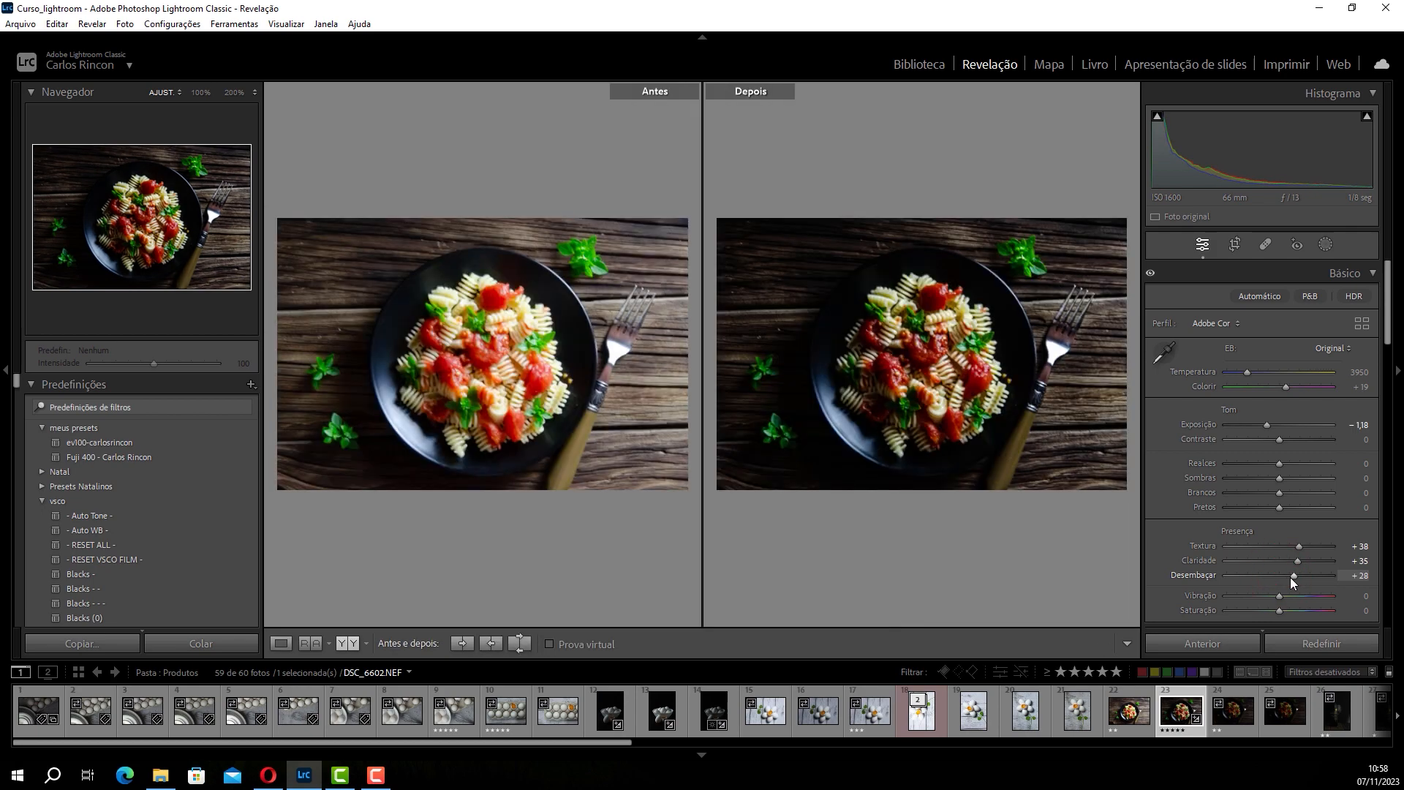
pyautogui.click(893, 335)
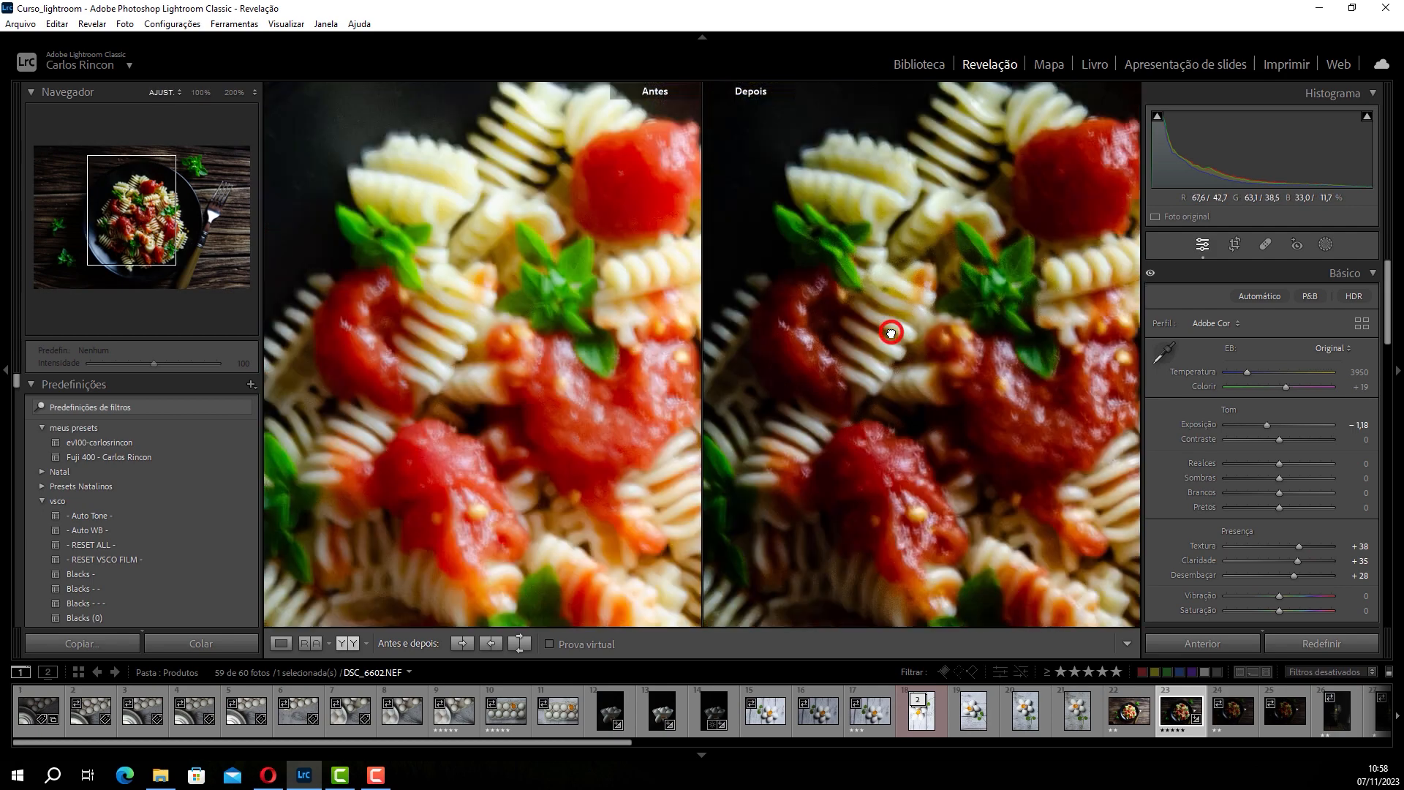
pyautogui.click(893, 334)
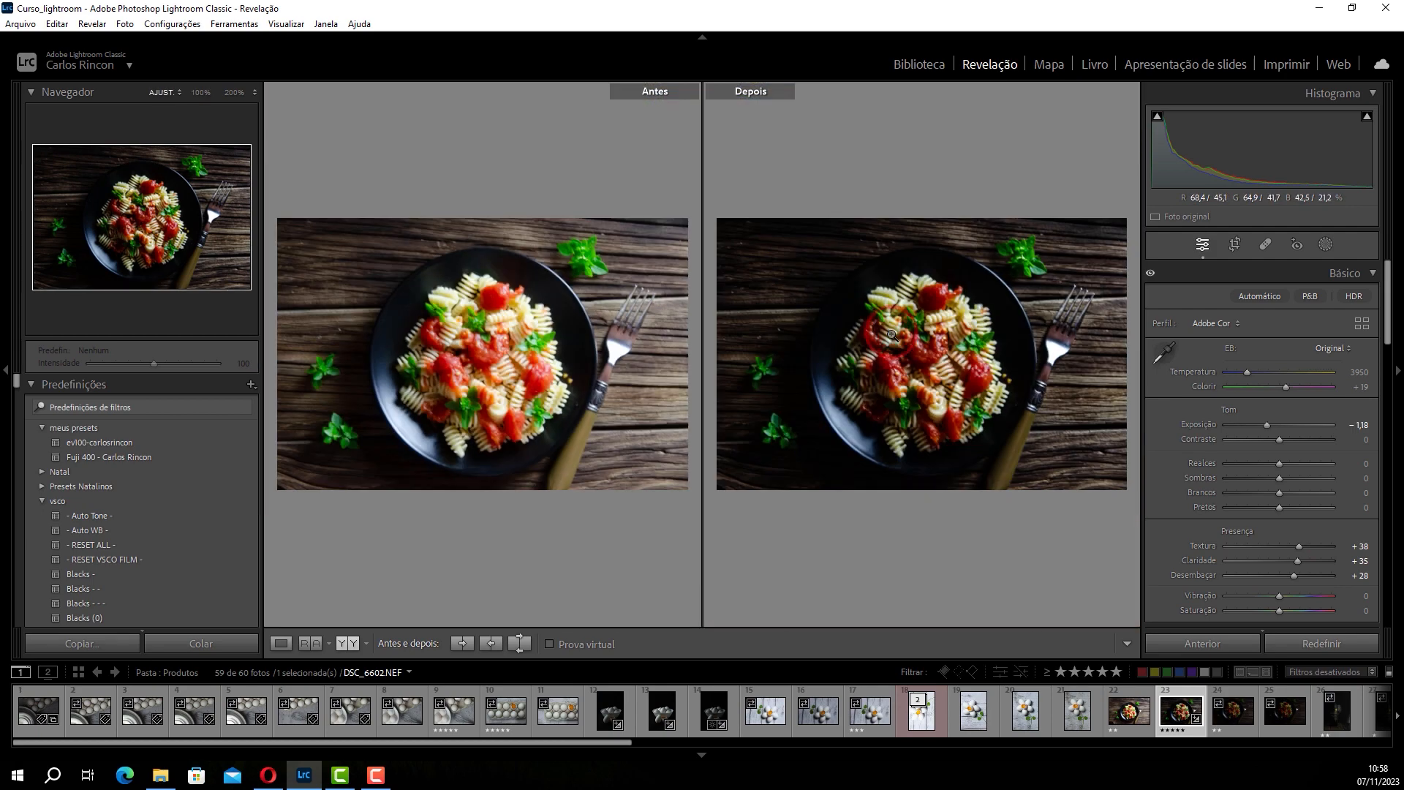
pyautogui.press('y')
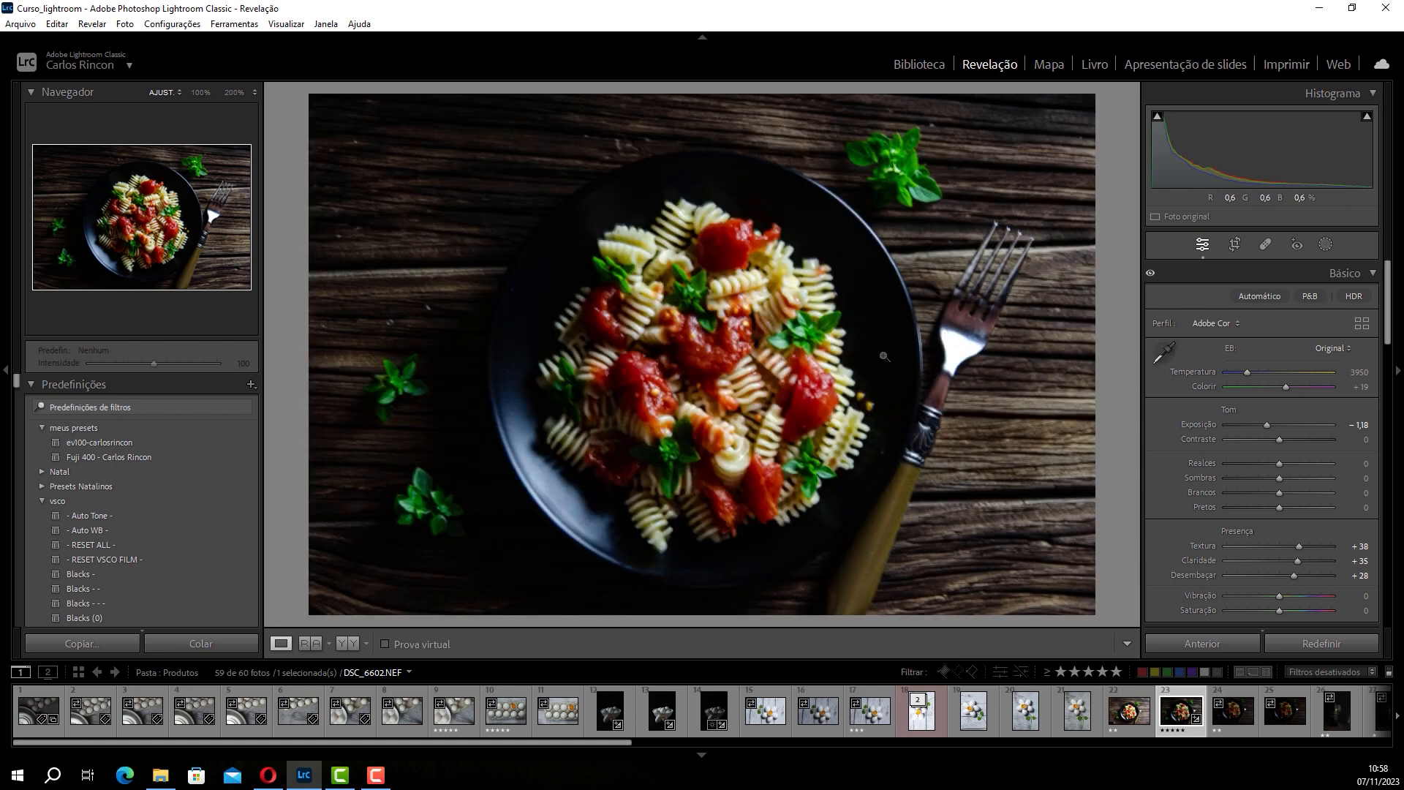
# Step: Open the dark pasta photo DSC_6604.NEF, turn on HDR editing and set the exposure to +1.67
pyautogui.click(1280, 715)
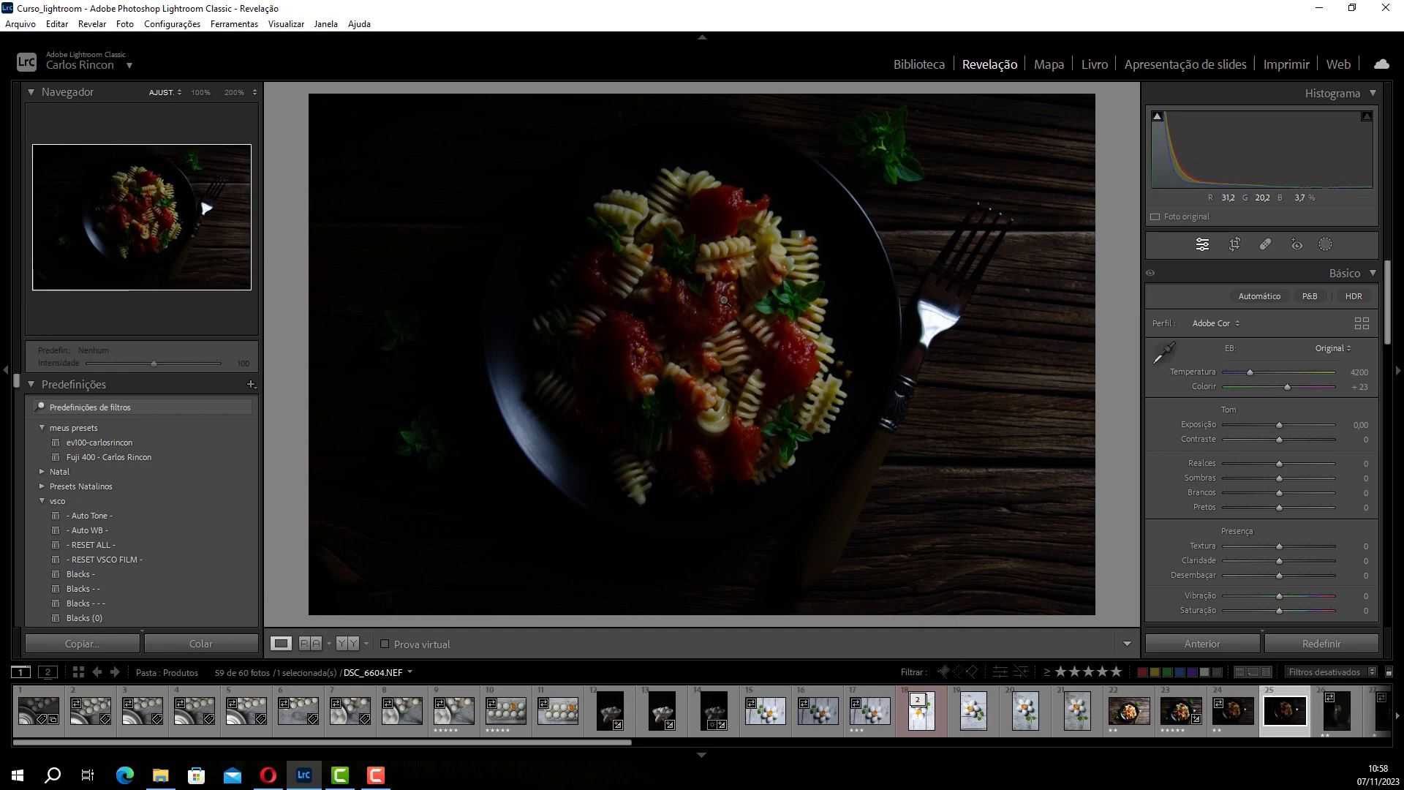
pyautogui.click(722, 246)
pyautogui.moveTo(722, 247); pyautogui.dragTo(473, 313)
pyautogui.click(1357, 296)
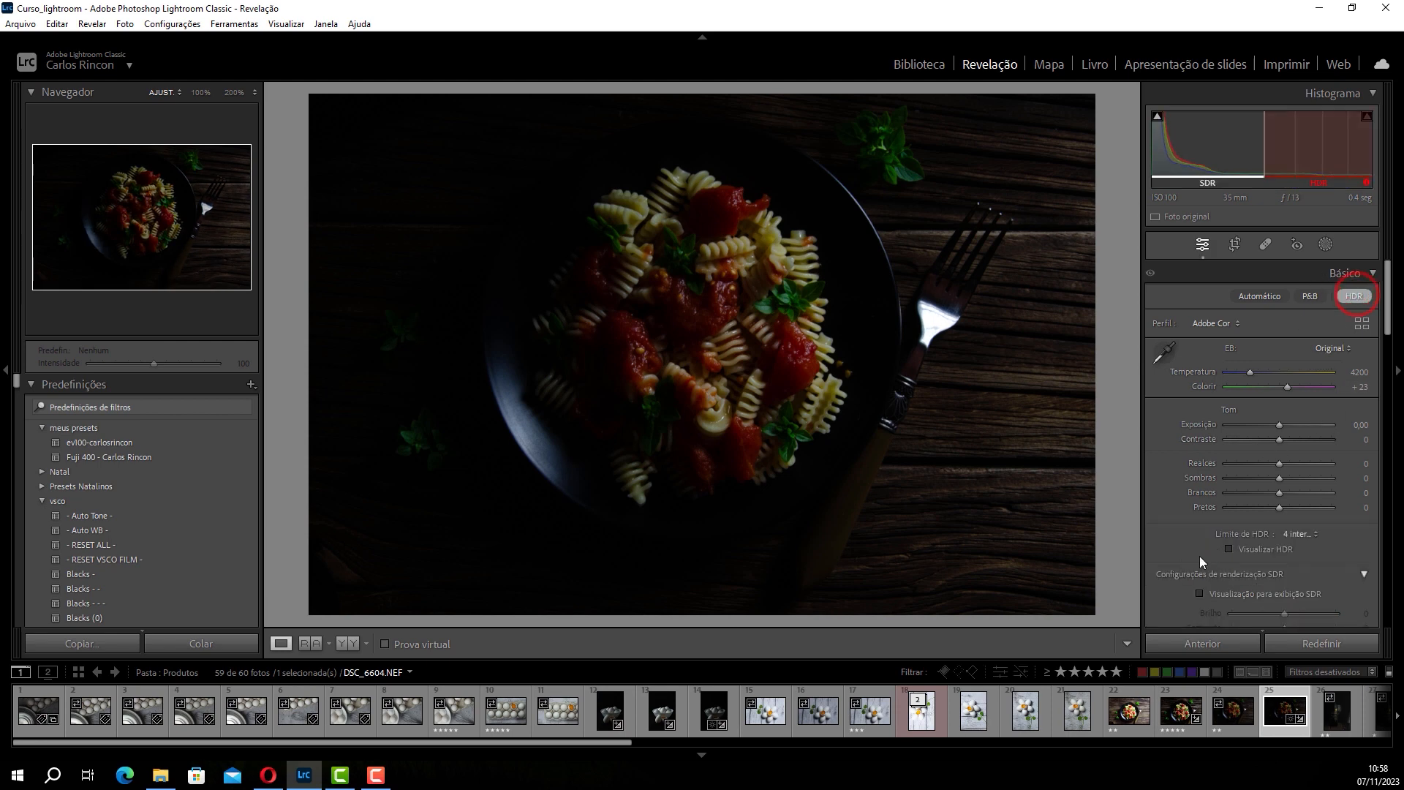
pyautogui.moveTo(1280, 428); pyautogui.dragTo(1296, 426)
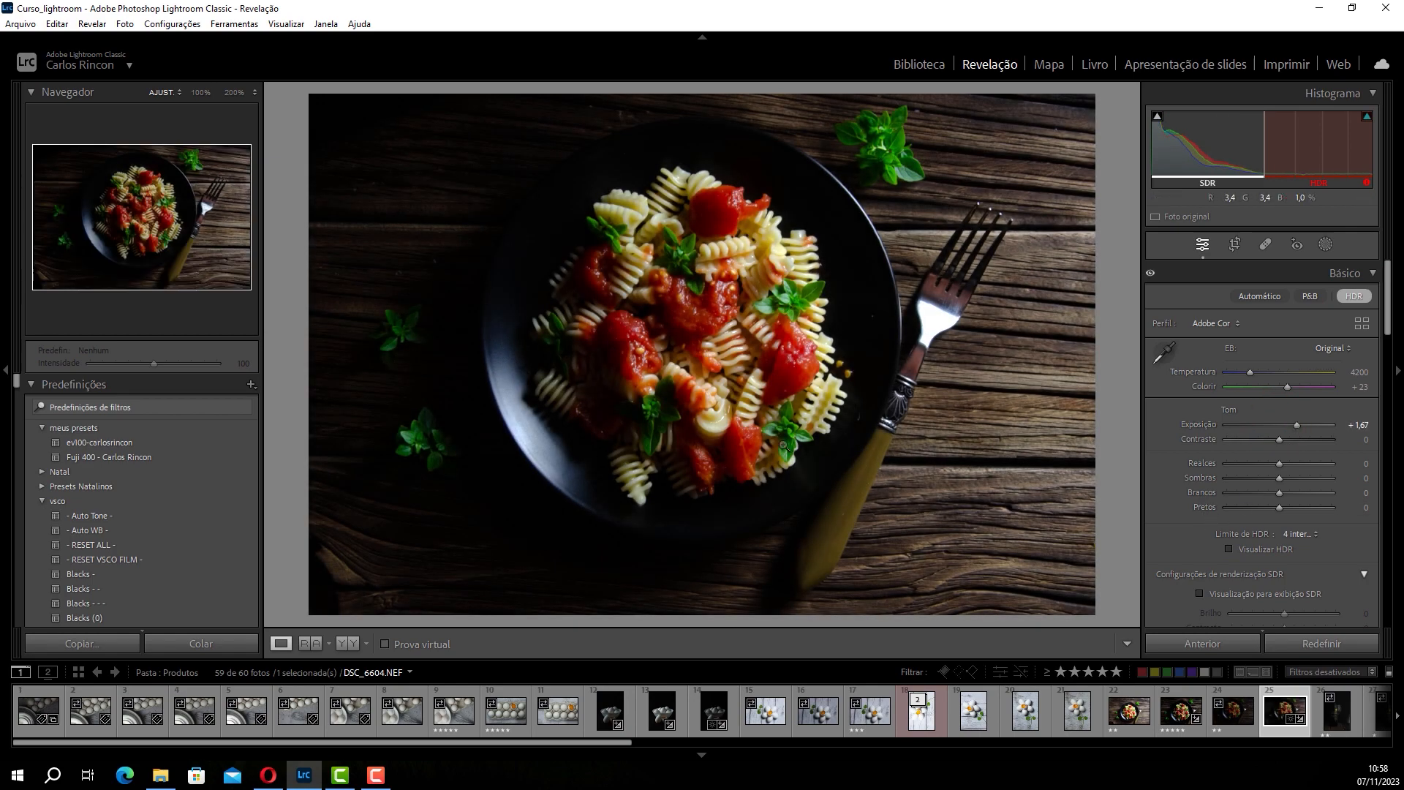
# Step: Create a color range mask sampled from the tomato sauce and set its refinement to 32
pyautogui.click(1326, 245)
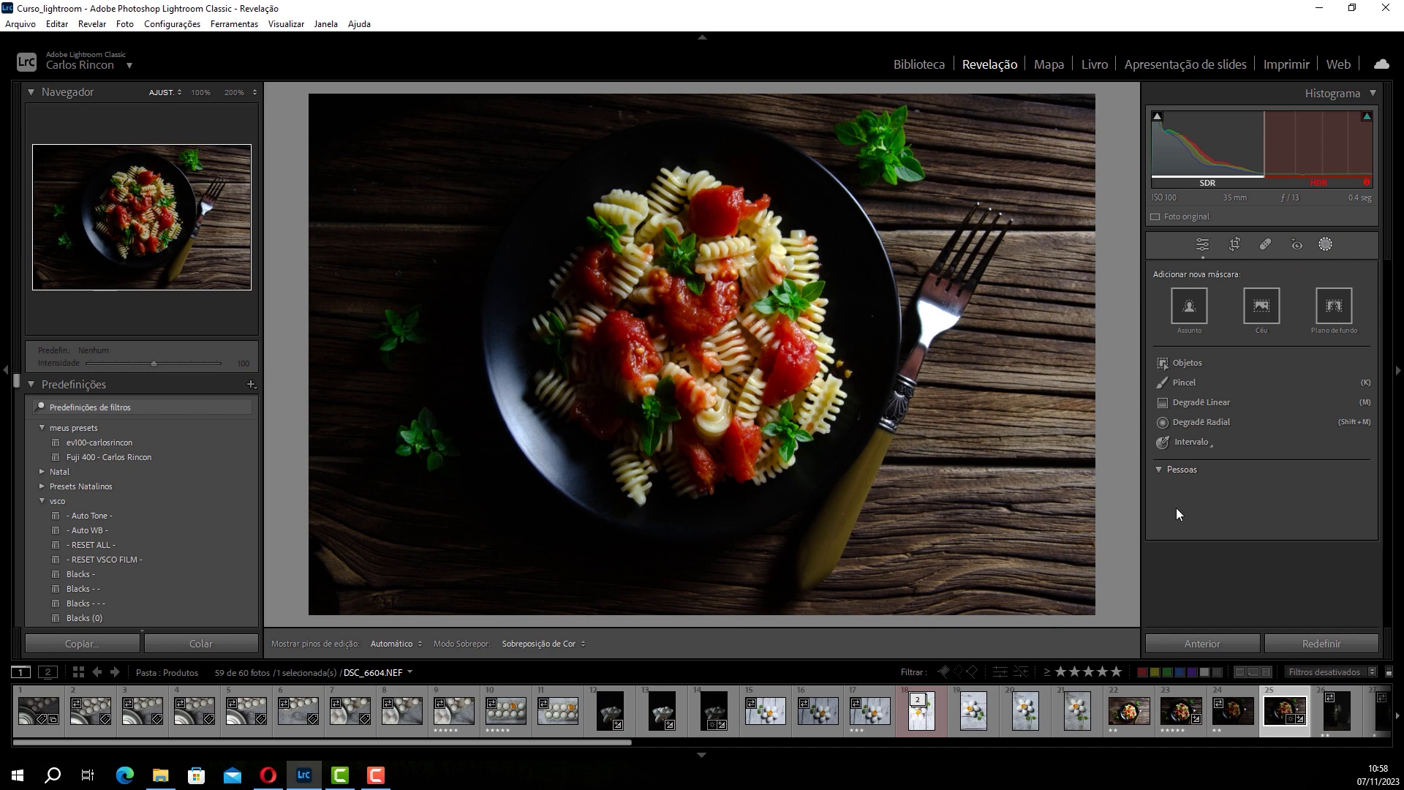
pyautogui.moveTo(1194, 443)
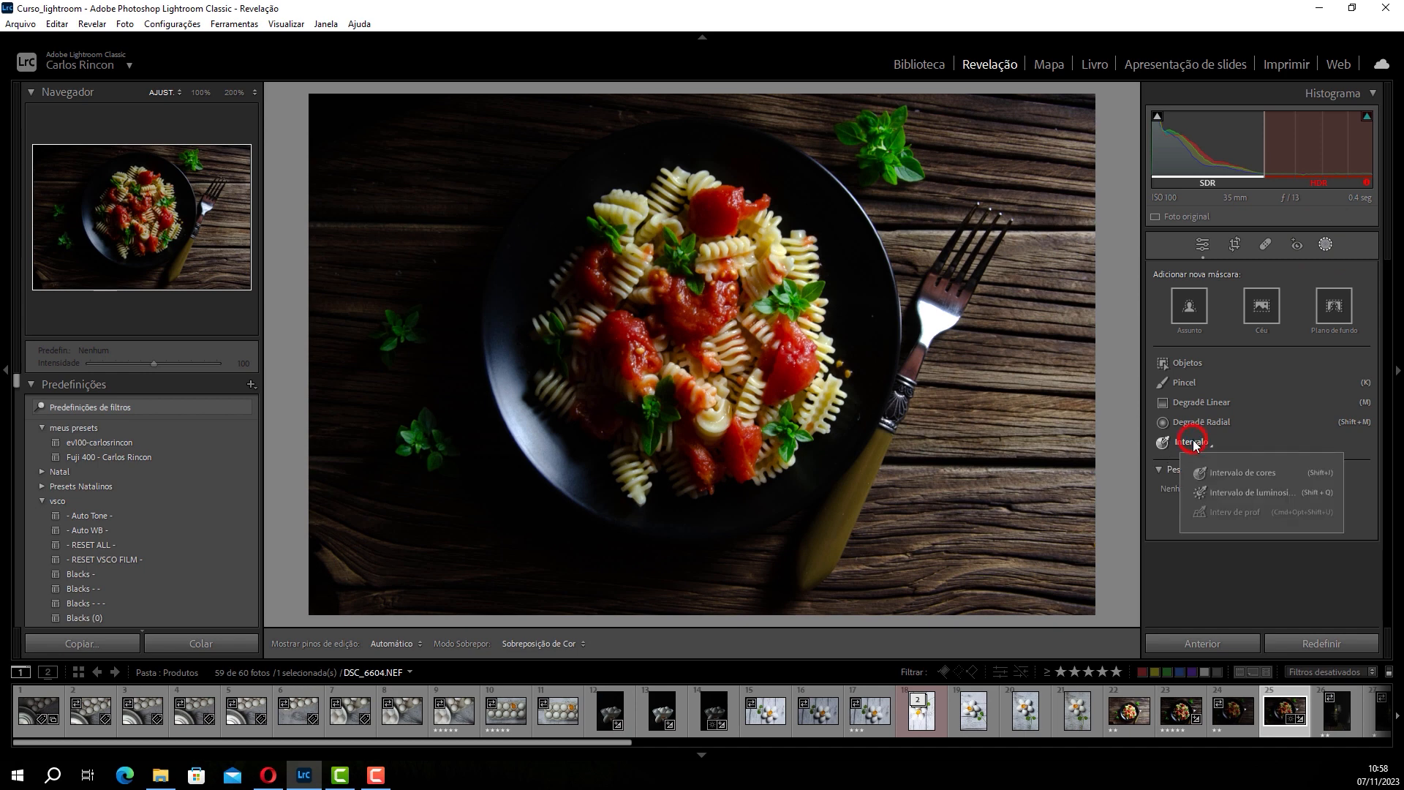
pyautogui.click(1225, 474)
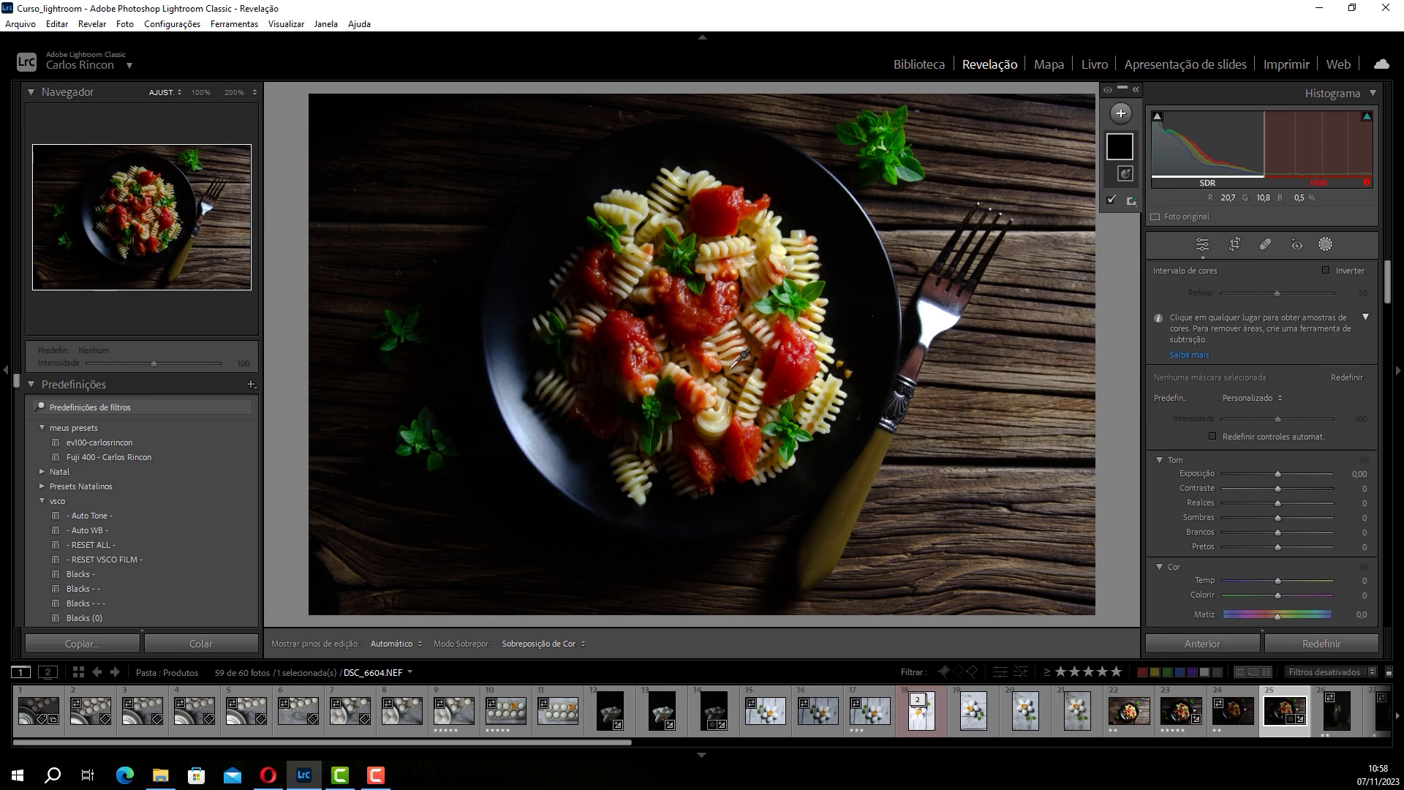
pyautogui.click(693, 315)
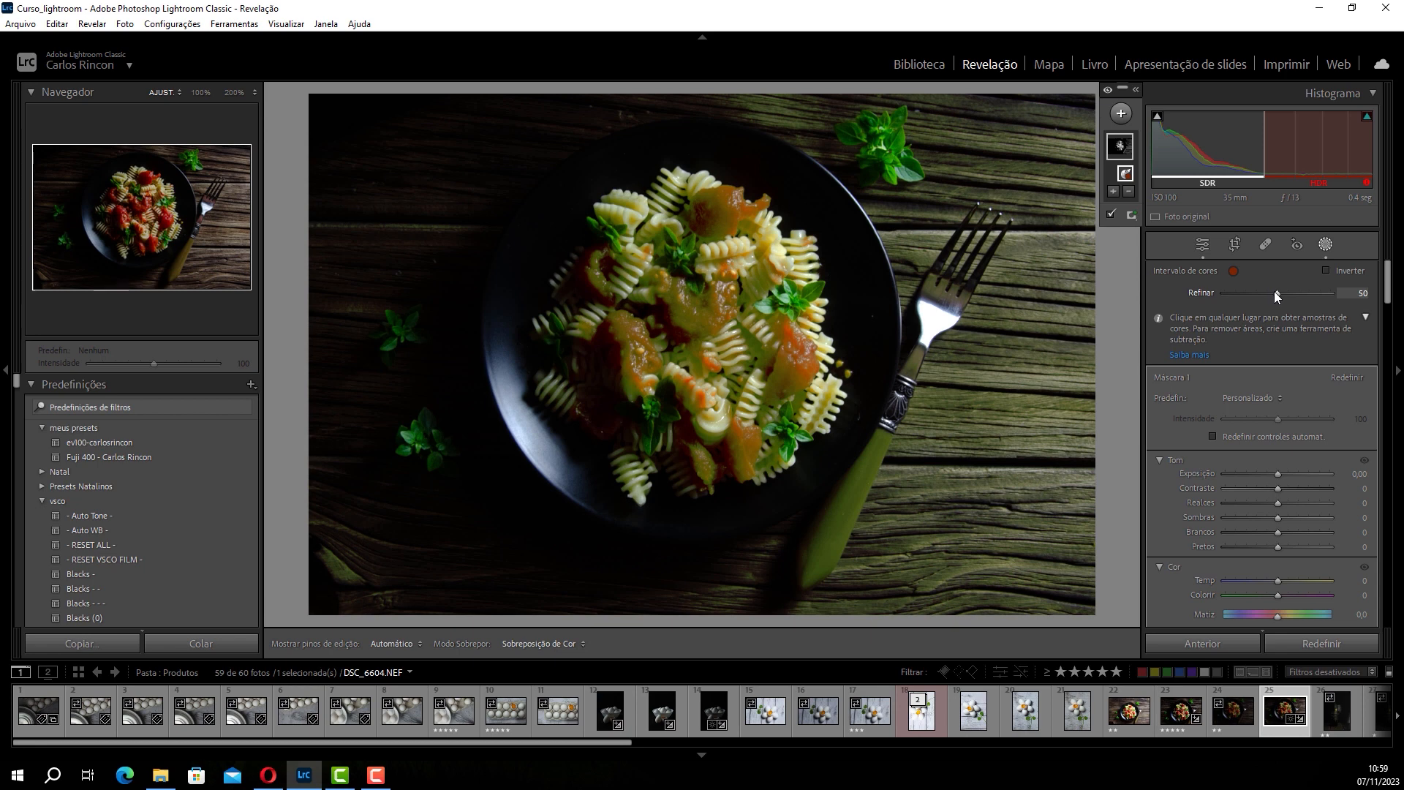
pyautogui.moveTo(1275, 293); pyautogui.dragTo(1255, 293)
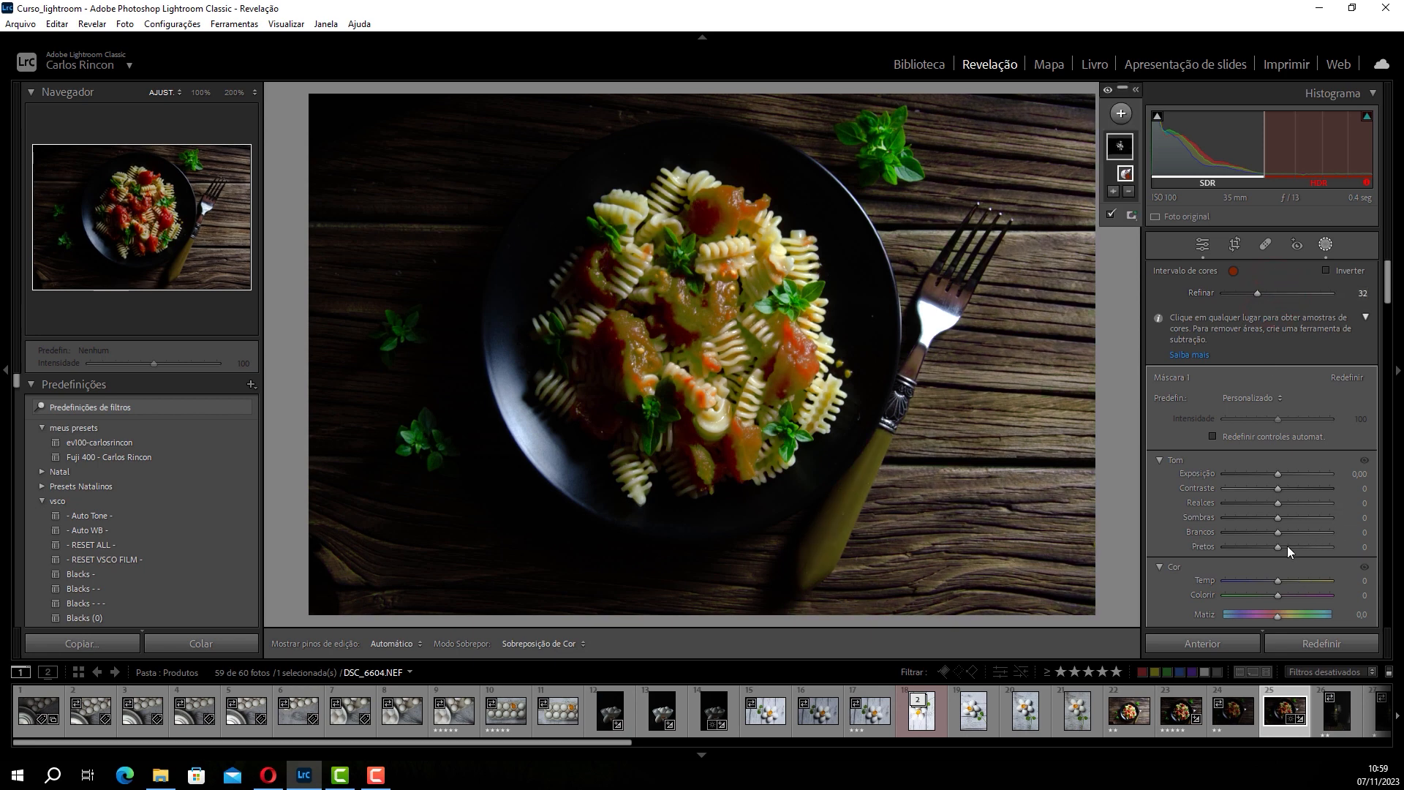
# Step: Sample the sauce's red with Point Color and set hue shift to −27, saturation shift to 11 and luminance shift to −11
pyautogui.scroll(-2, 1293, 528)
pyautogui.scroll(-4, 1292, 528)
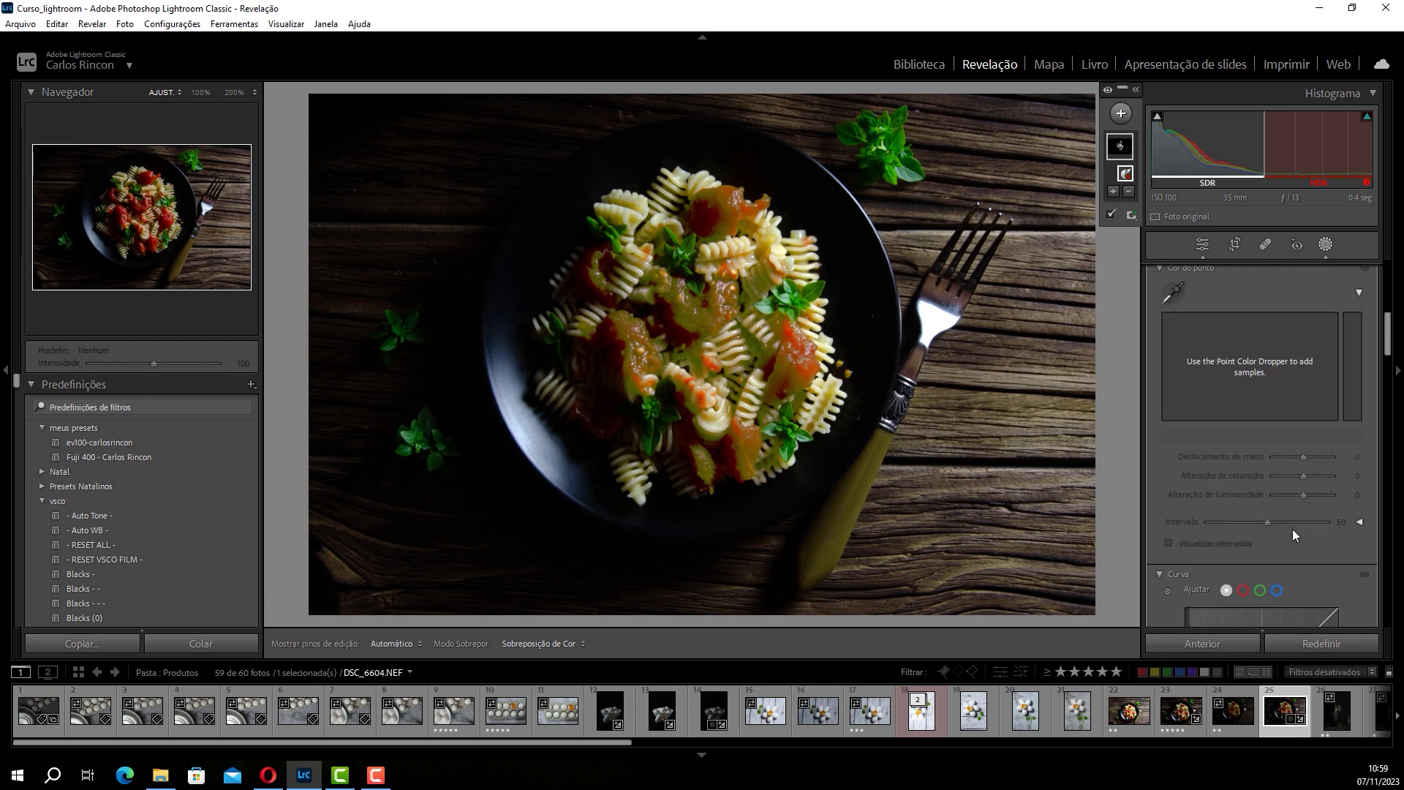
pyautogui.click(1171, 294)
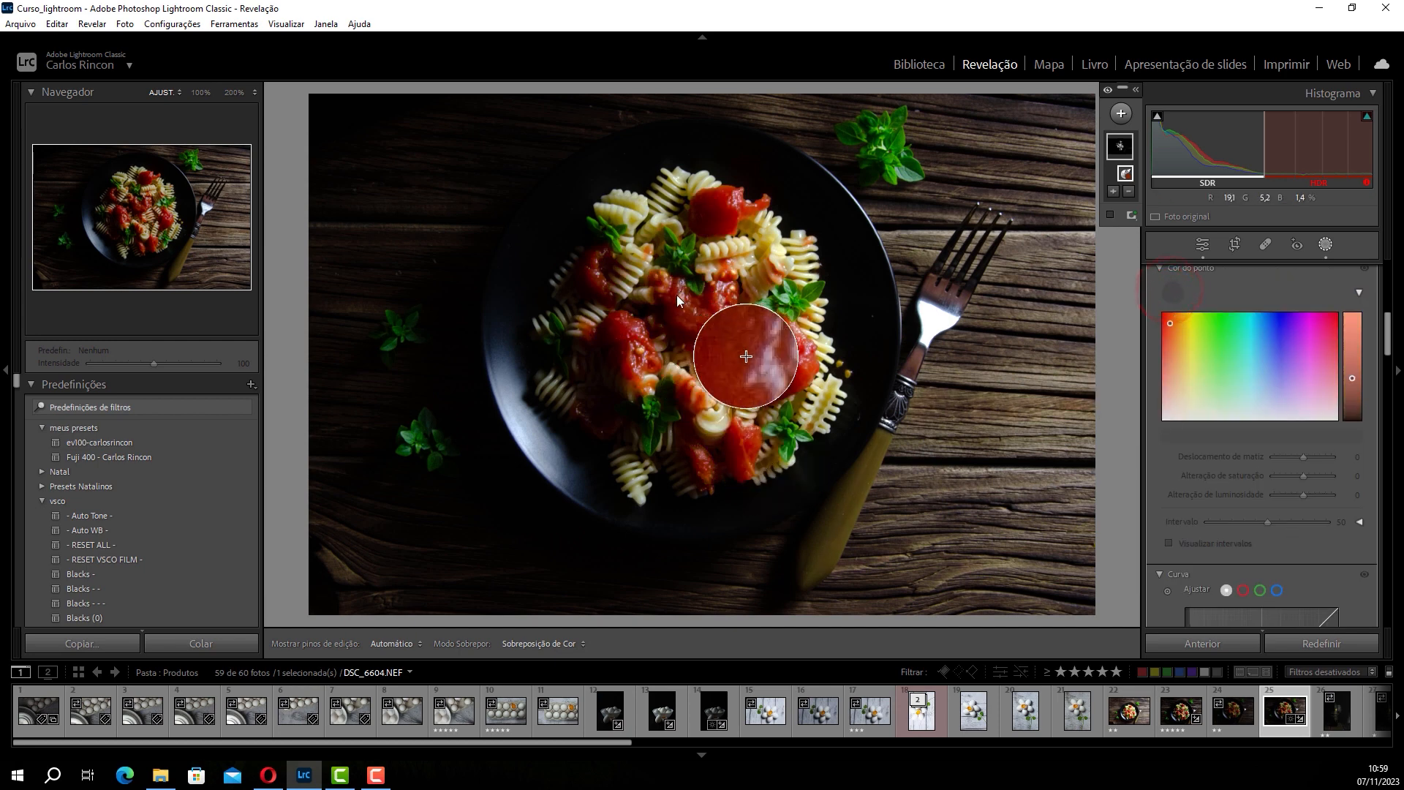
pyautogui.click(690, 316)
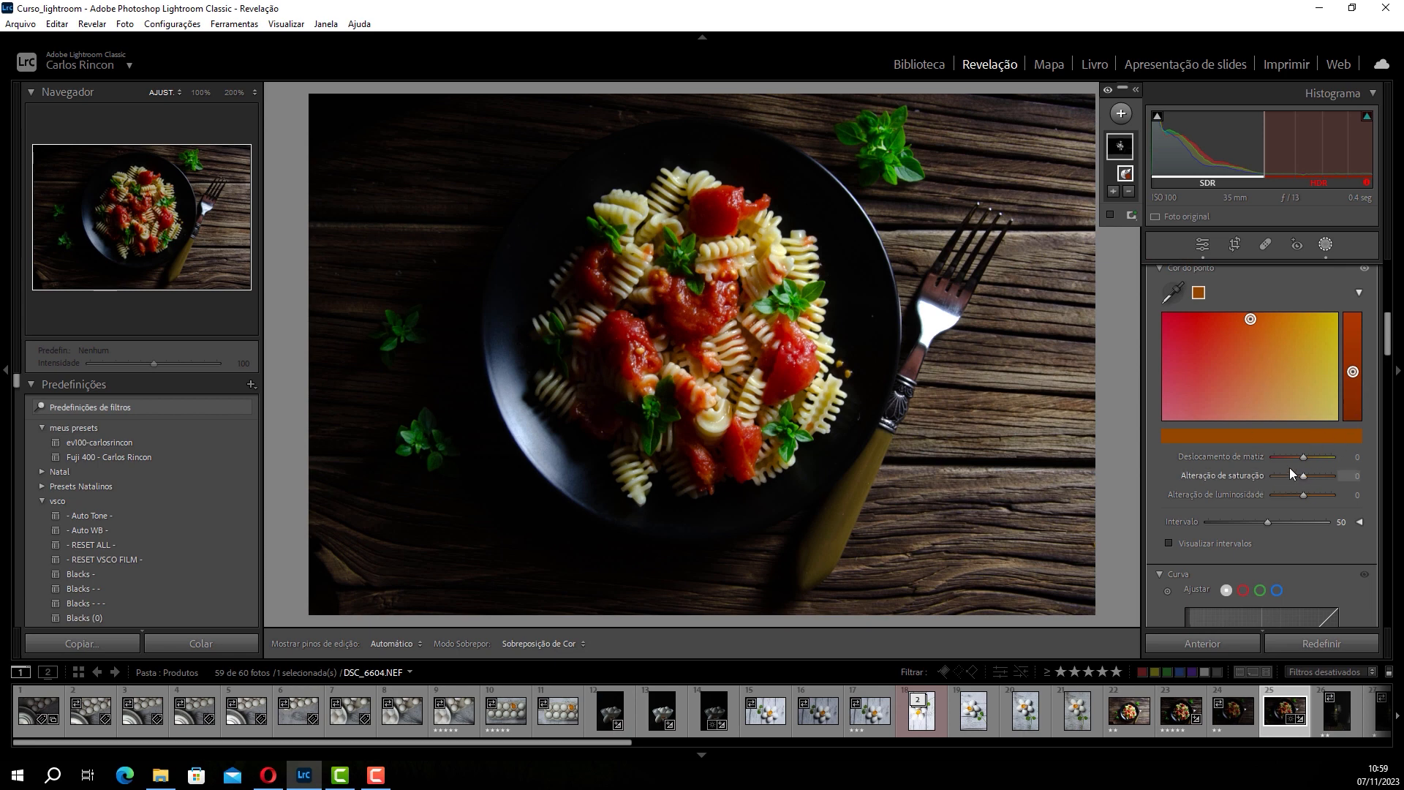
pyautogui.moveTo(1302, 457); pyautogui.dragTo(1293, 458)
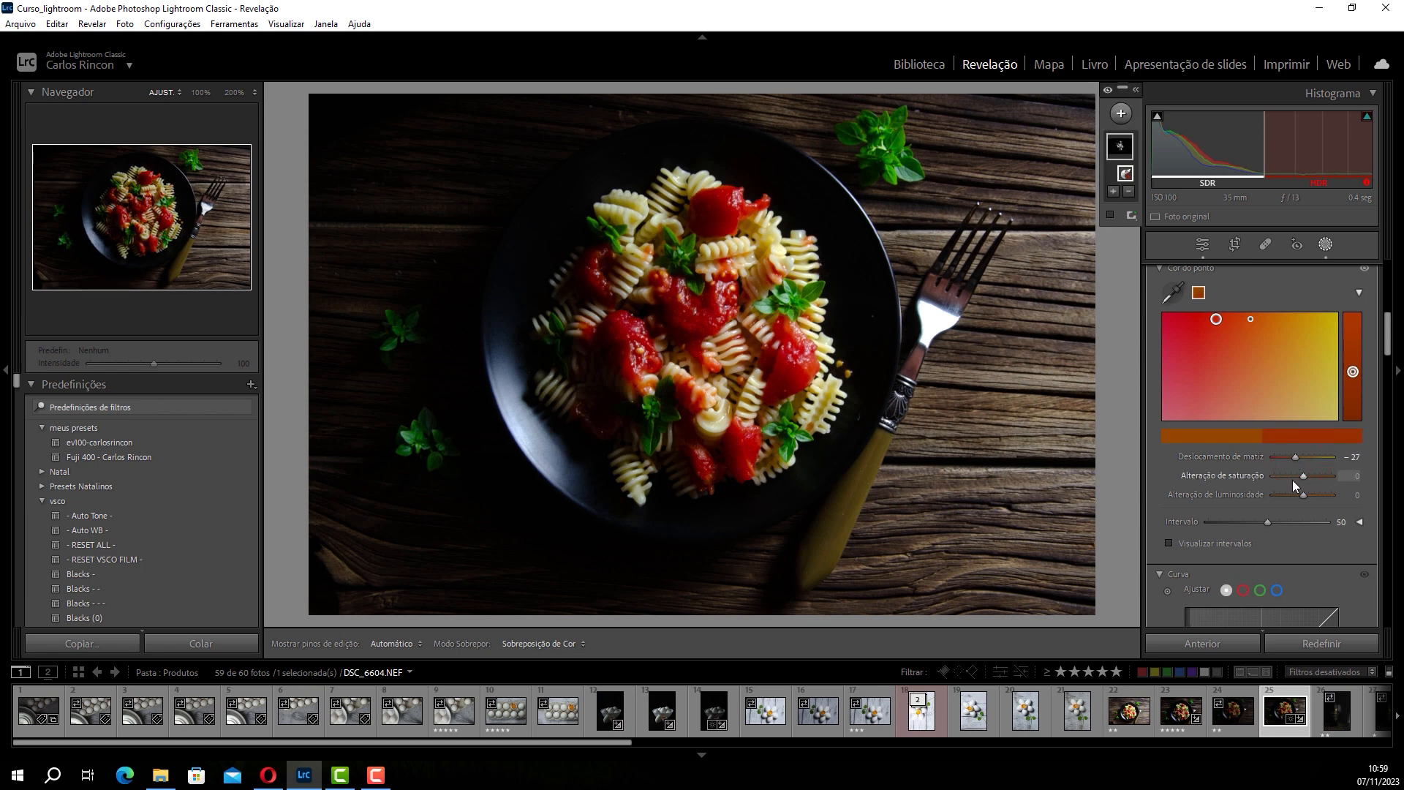
pyautogui.moveTo(1303, 475); pyautogui.dragTo(1299, 495)
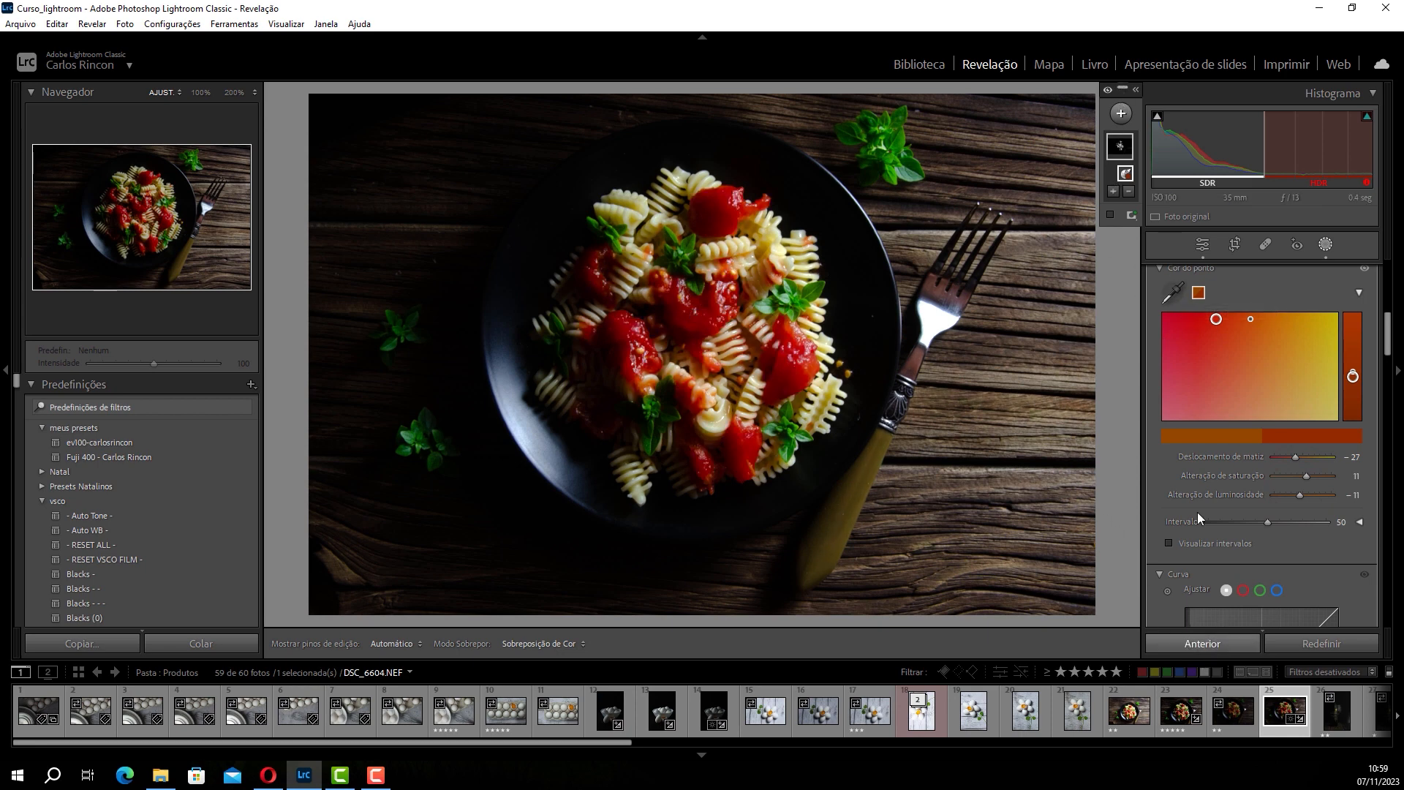
# Step: Add a new color range mask sampled from a green basil leaf on the plate
pyautogui.click(1120, 113)
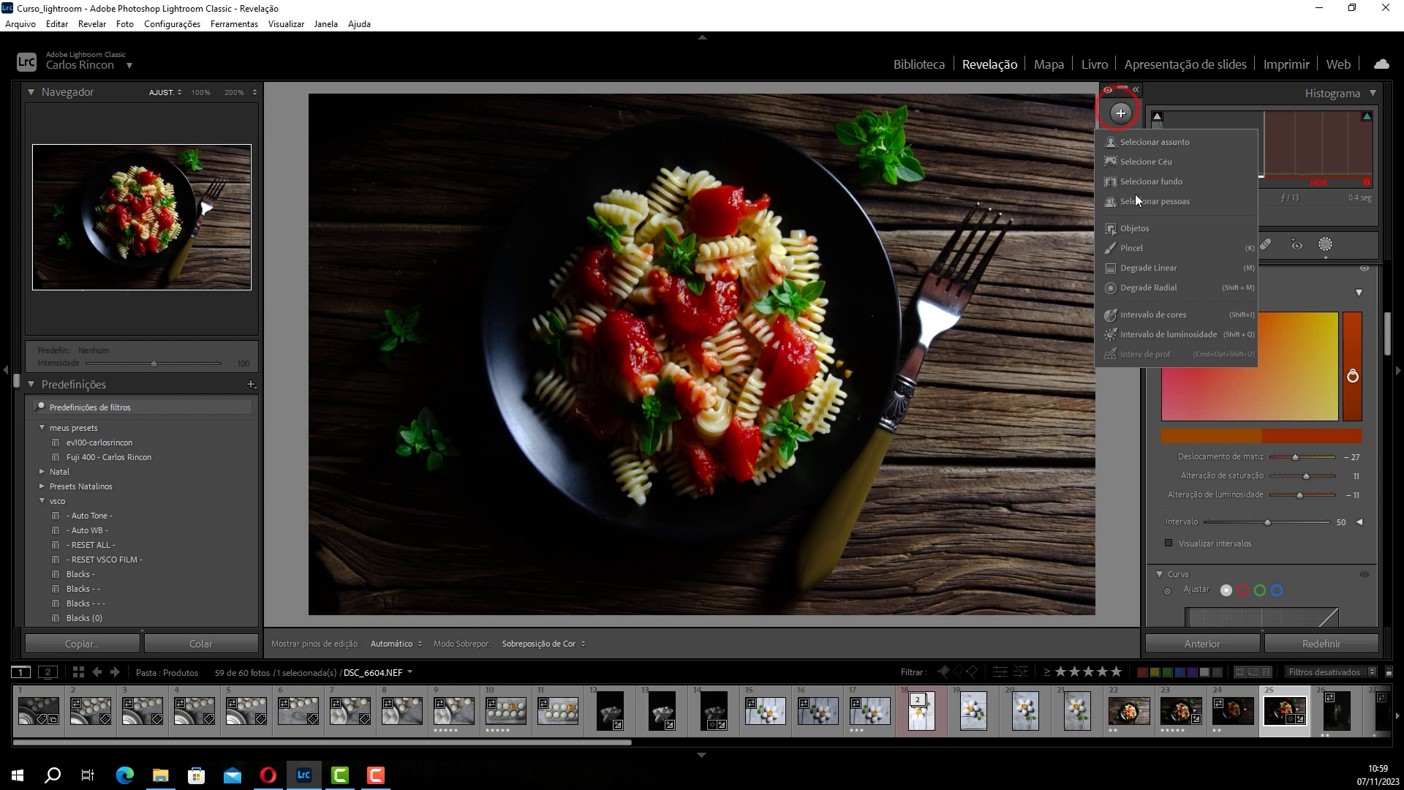
pyautogui.click(1139, 319)
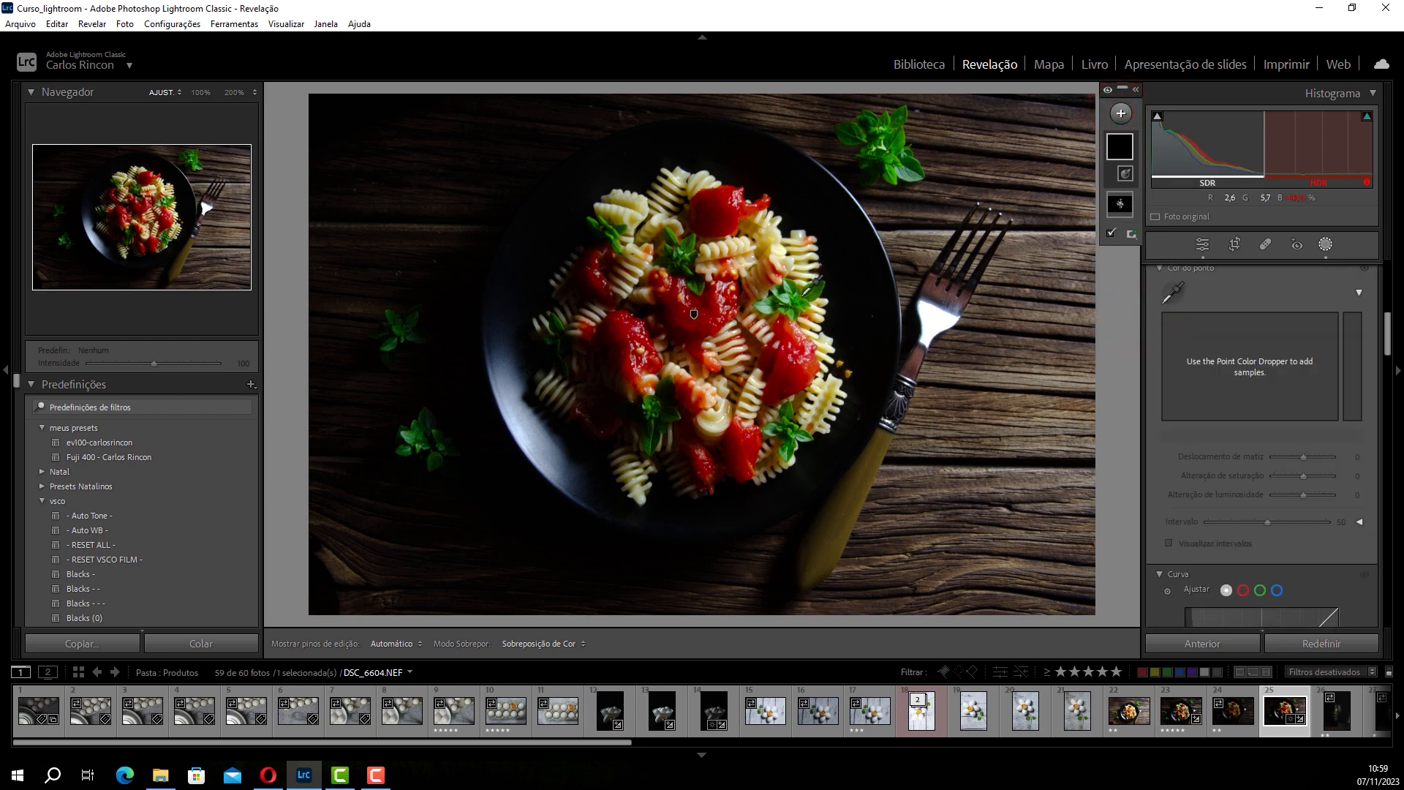
pyautogui.click(814, 289)
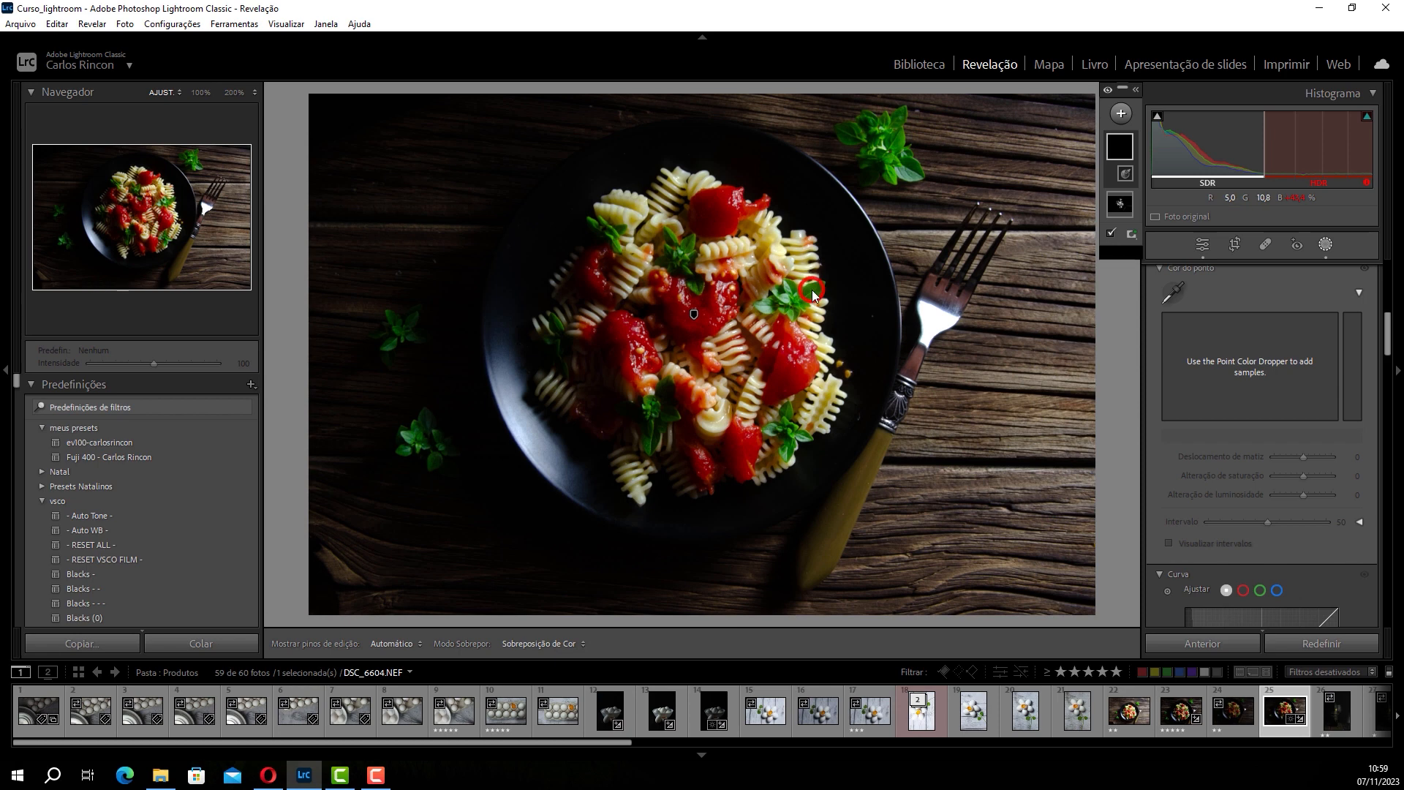
# Step: Sample the green for the basil mask with Point Color and set saturation shift to 57 and luminance shift to −42
pyautogui.click(1178, 294)
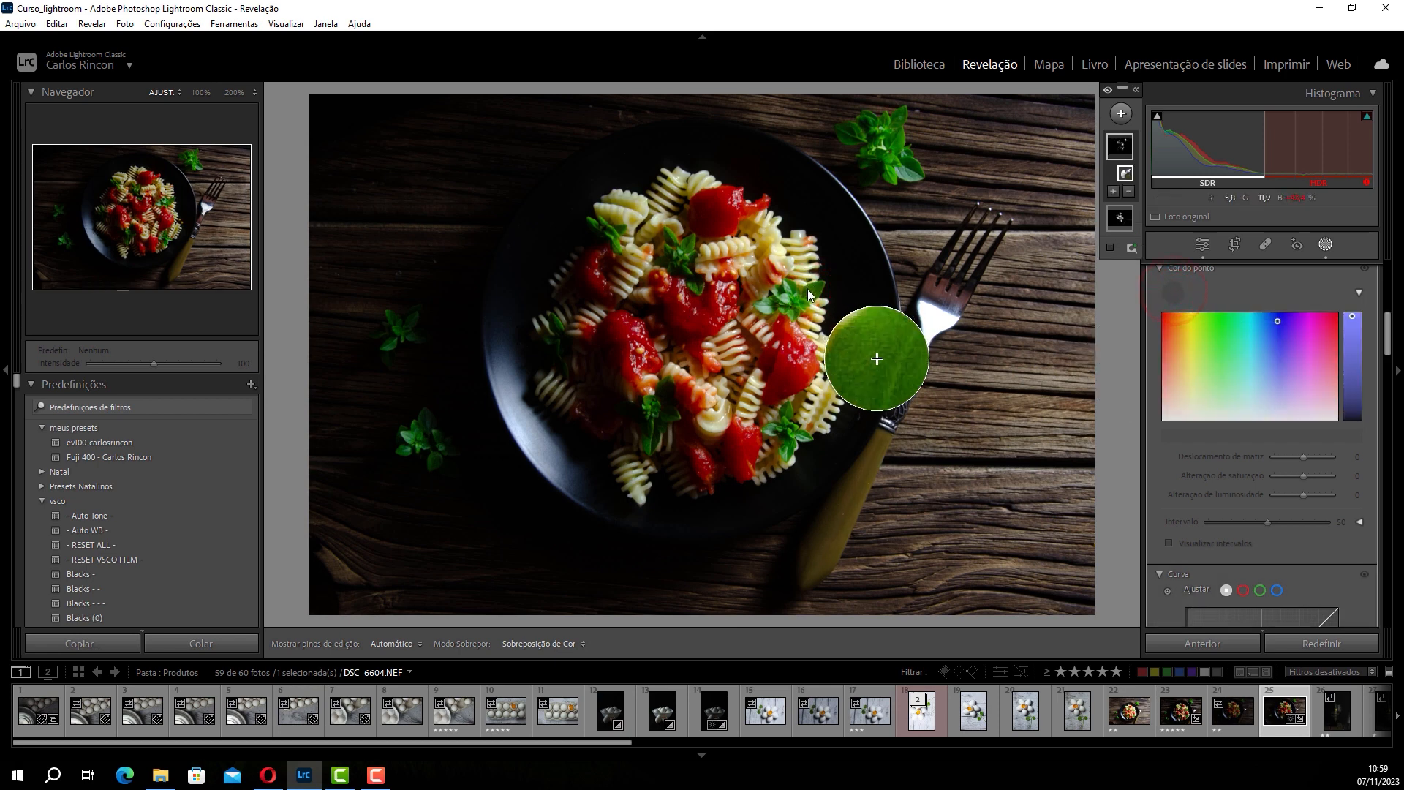
pyautogui.click(874, 344)
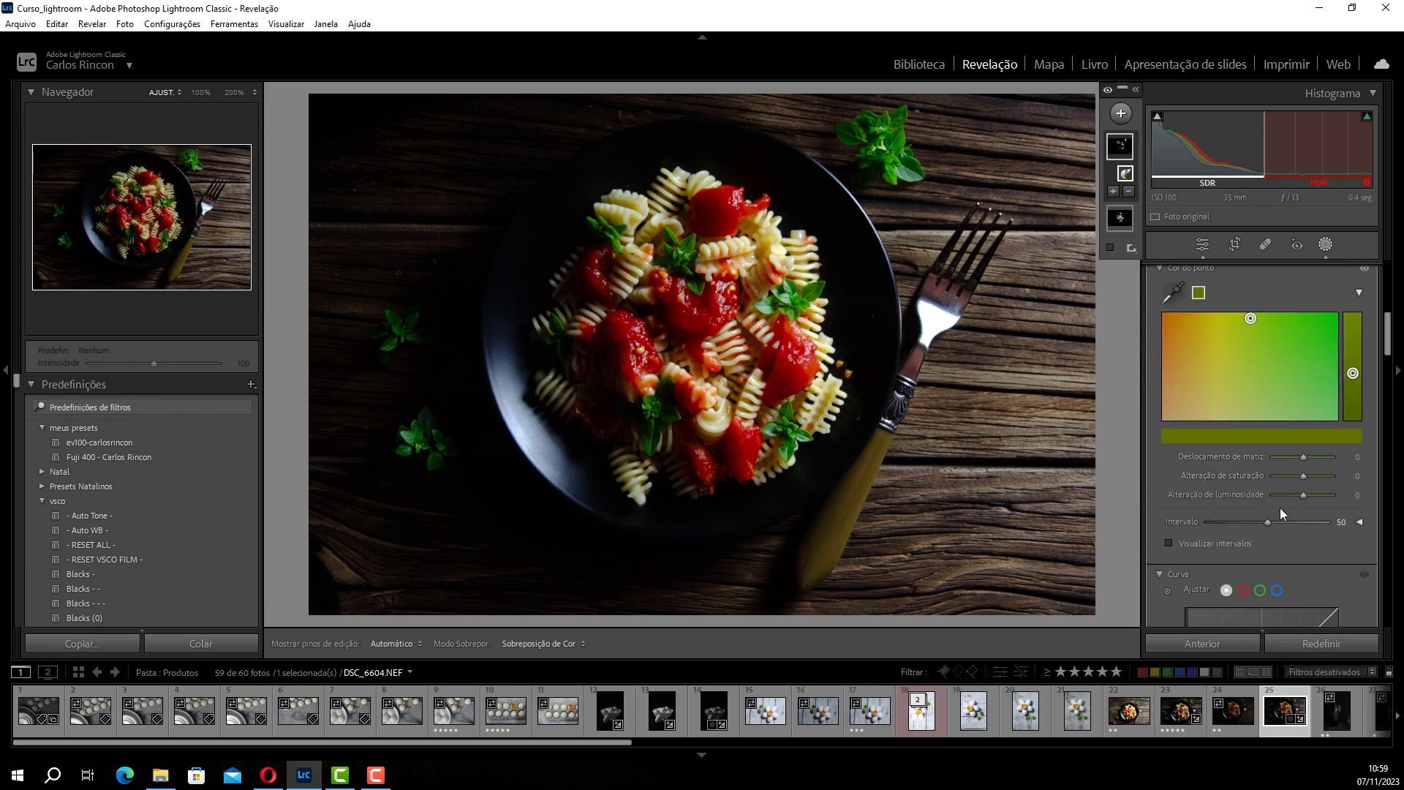
pyautogui.moveTo(1303, 477)
pyautogui.mouseDown()
pyautogui.moveTo(1315, 487)
pyautogui.moveTo(1214, 484)
pyautogui.moveTo(1324, 476)
pyautogui.moveTo(1292, 492)
pyautogui.mouseUp()
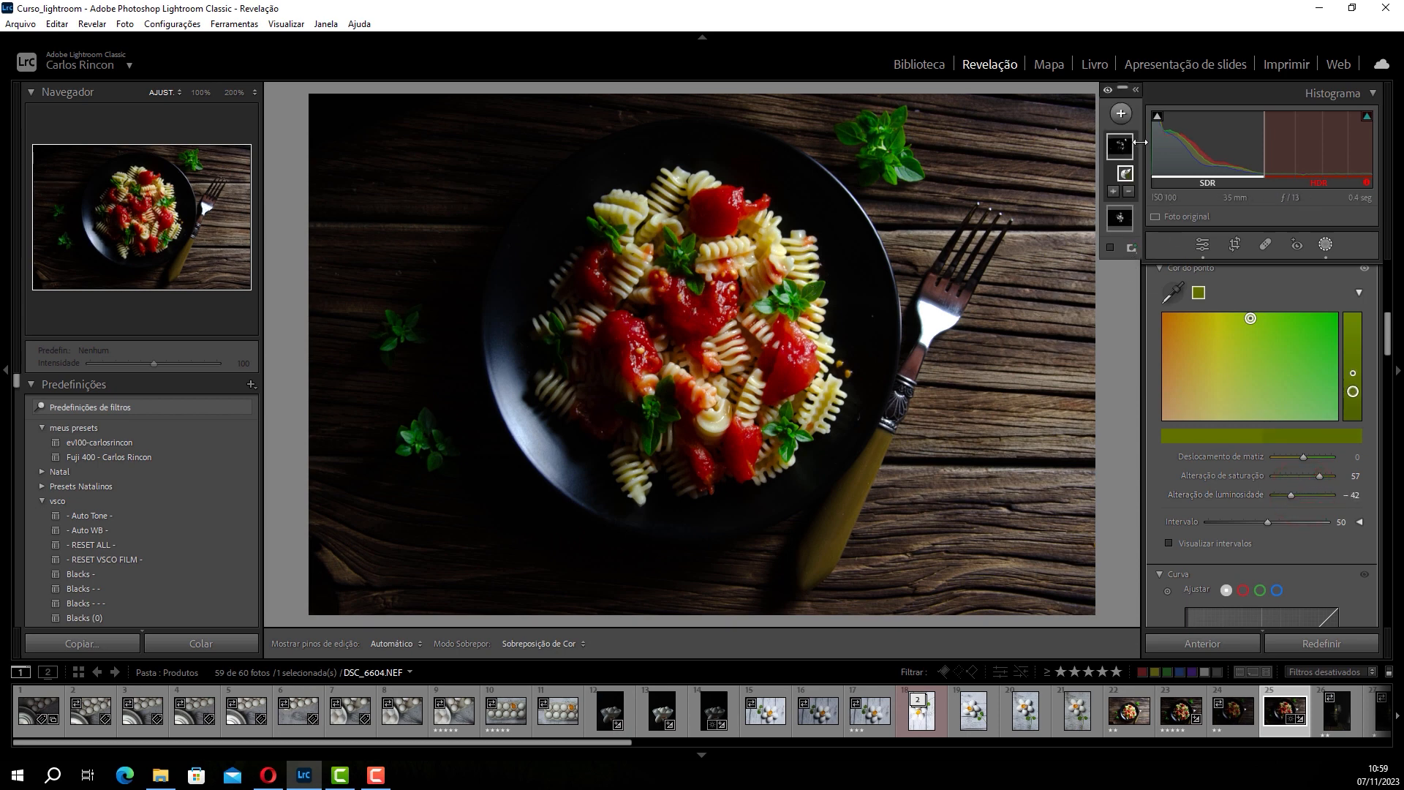
# Step: Add another color range mask sampled from the pale pasta near the plate's upper edge
pyautogui.click(1122, 113)
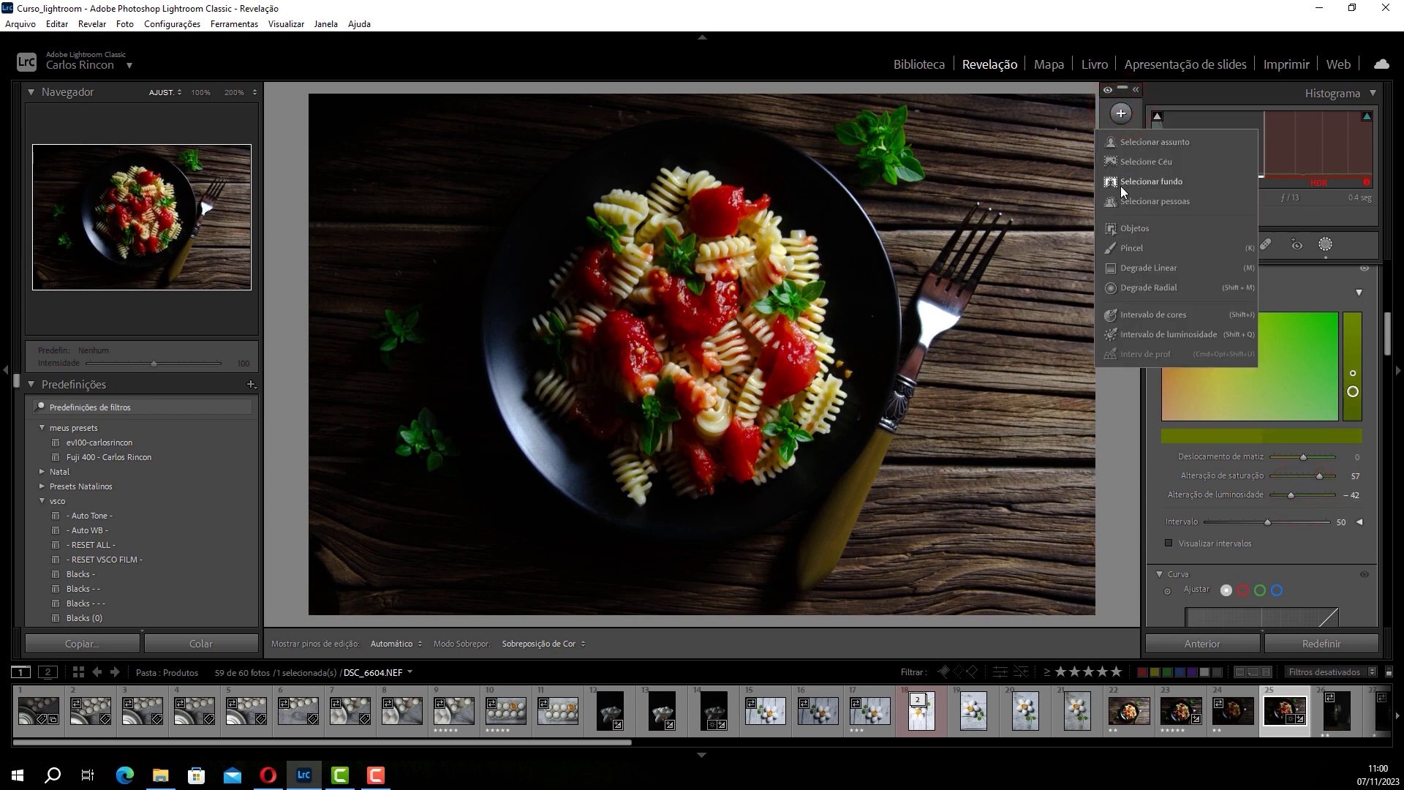
pyautogui.click(1142, 316)
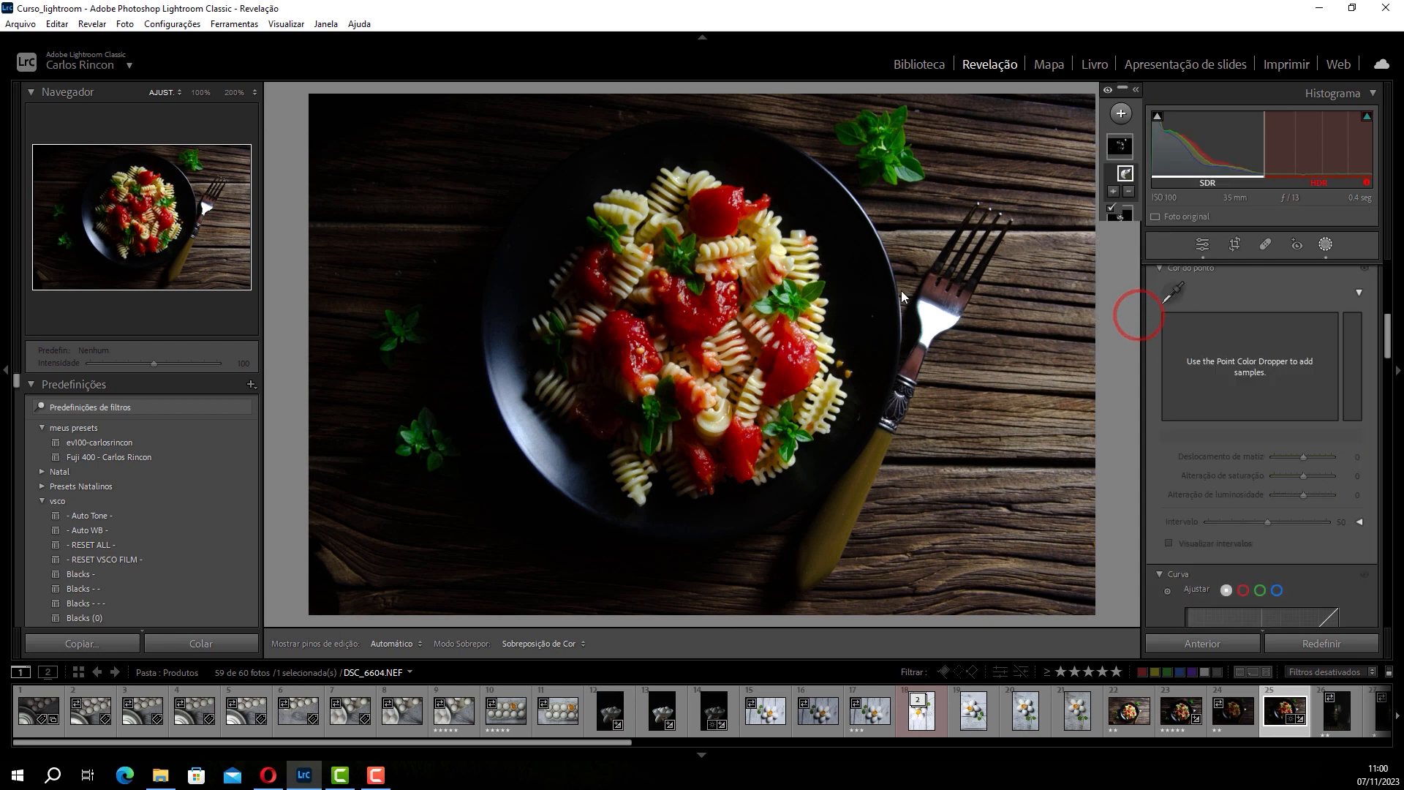
pyautogui.click(802, 258)
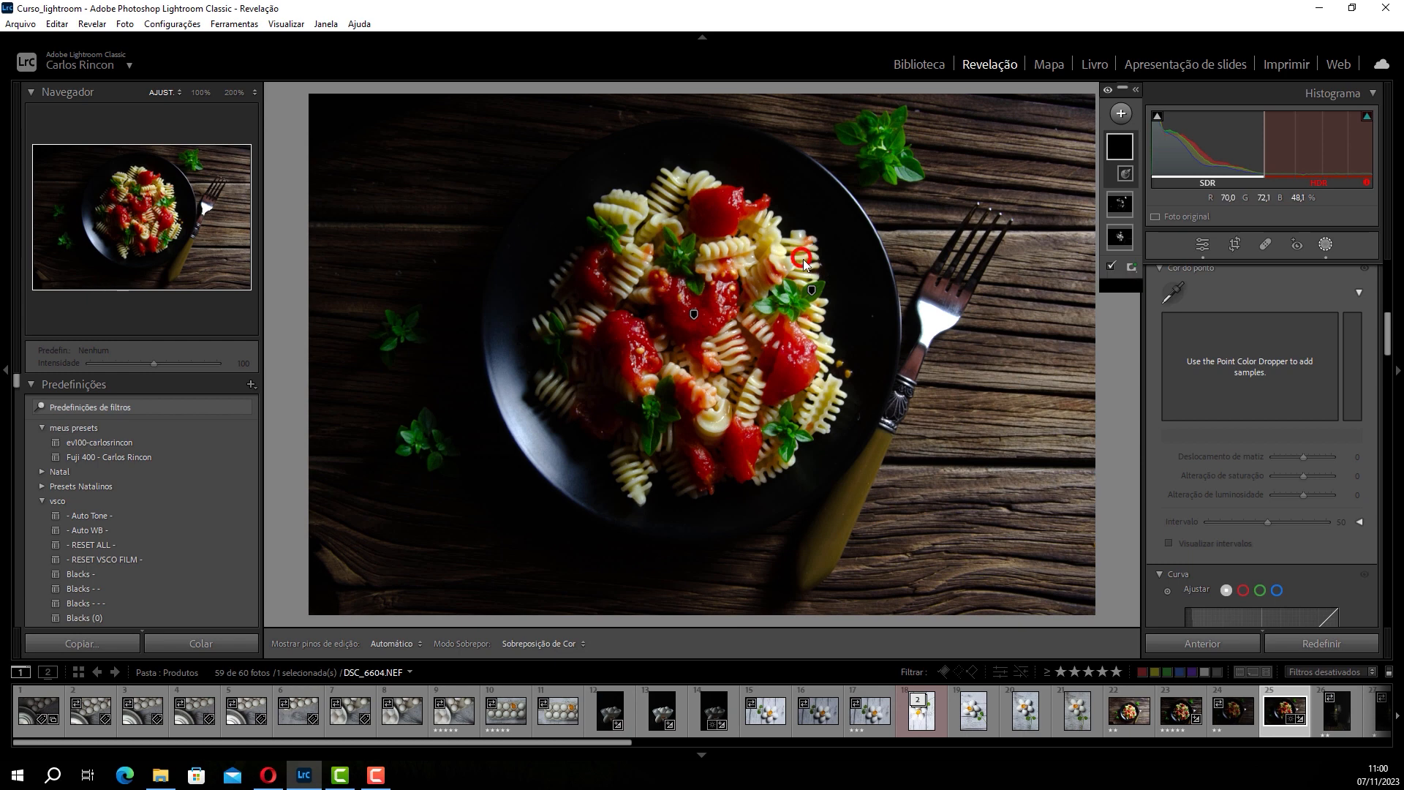
# Step: Sample the pasta's pale color with Point Color and set its saturation shift to 19
pyautogui.click(1175, 292)
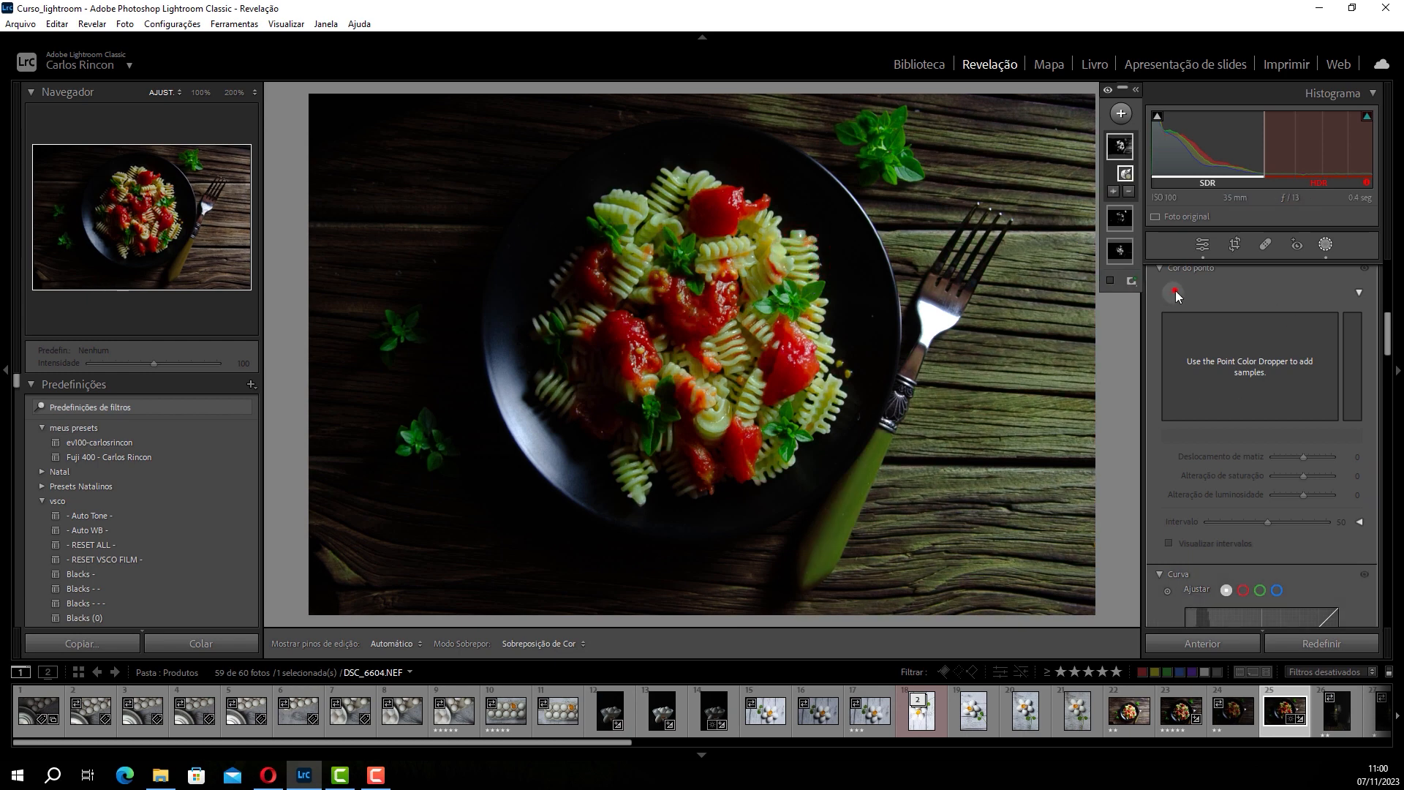
pyautogui.click(802, 257)
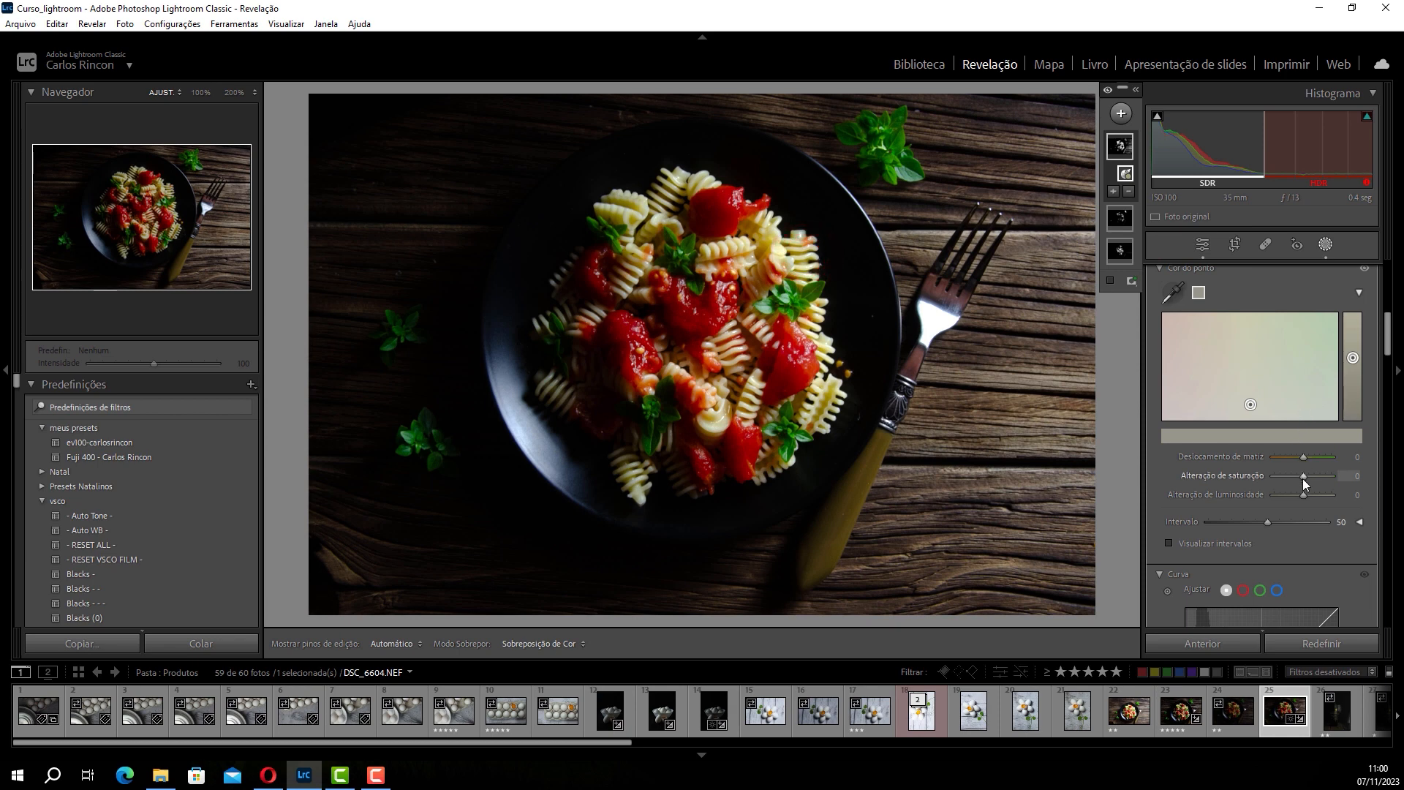
pyautogui.moveTo(1306, 475); pyautogui.dragTo(1310, 477)
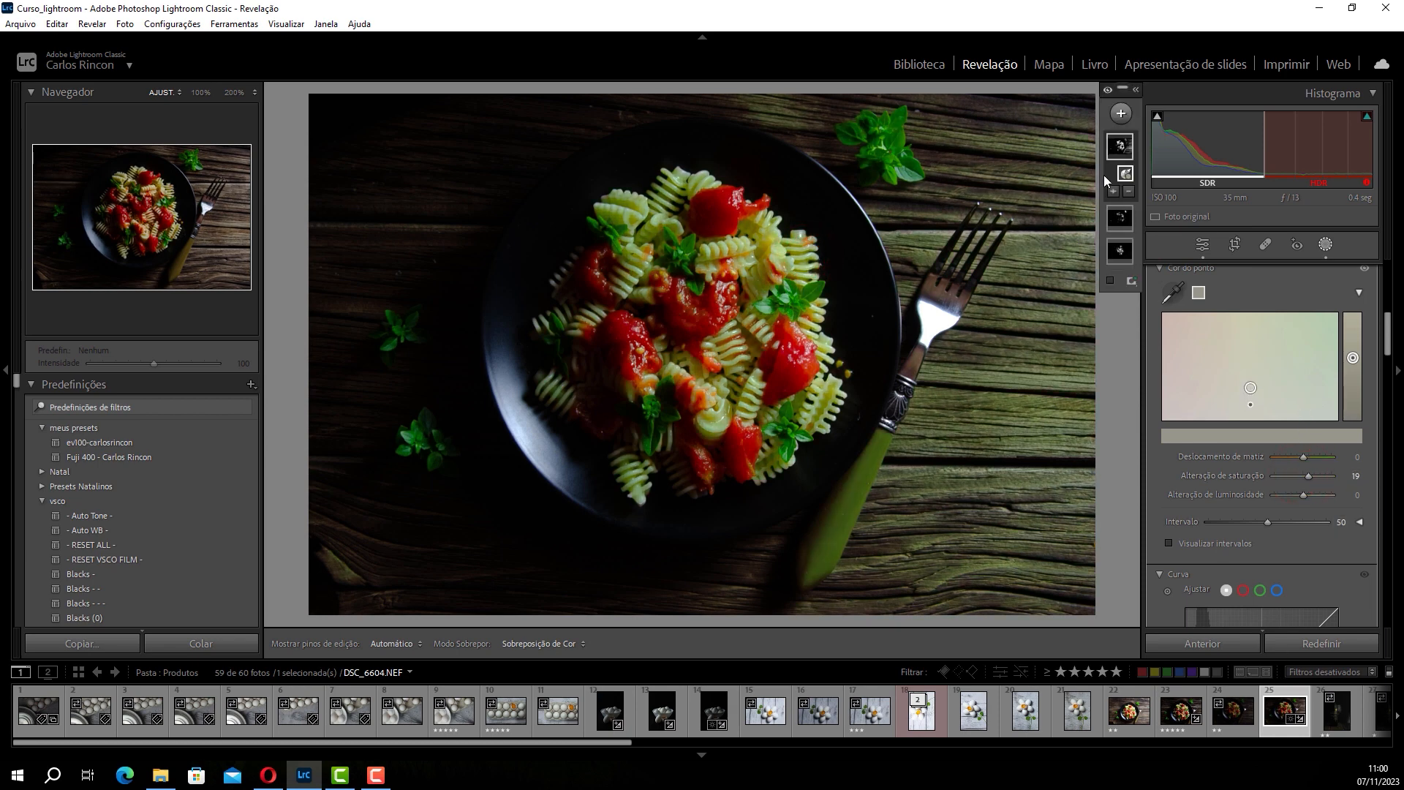
# Step: Set the overall contrast of the pasta photo to +13 and compare it with the before version
pyautogui.click(1202, 245)
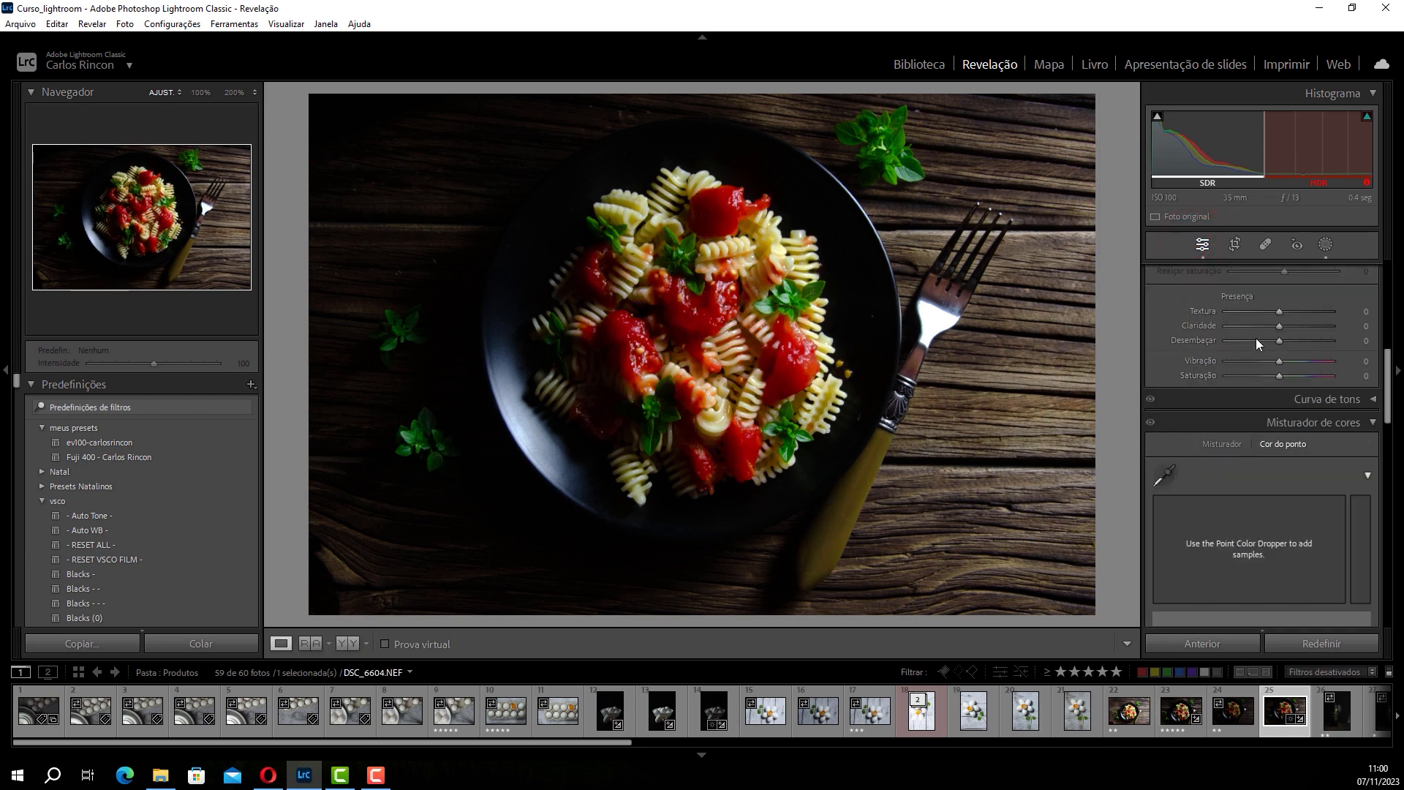
pyautogui.scroll(5, 1307, 362)
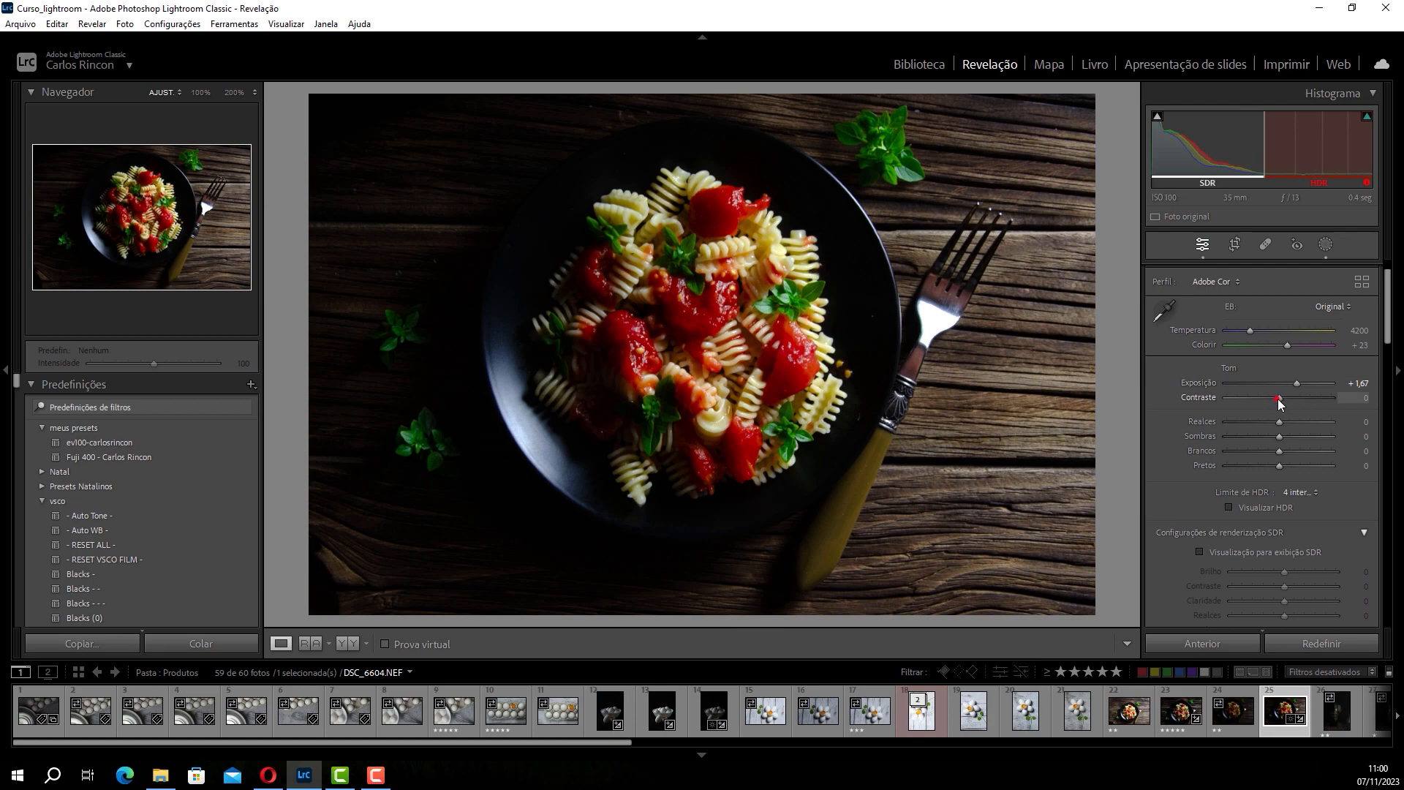
pyautogui.moveTo(1282, 398); pyautogui.dragTo(1286, 401)
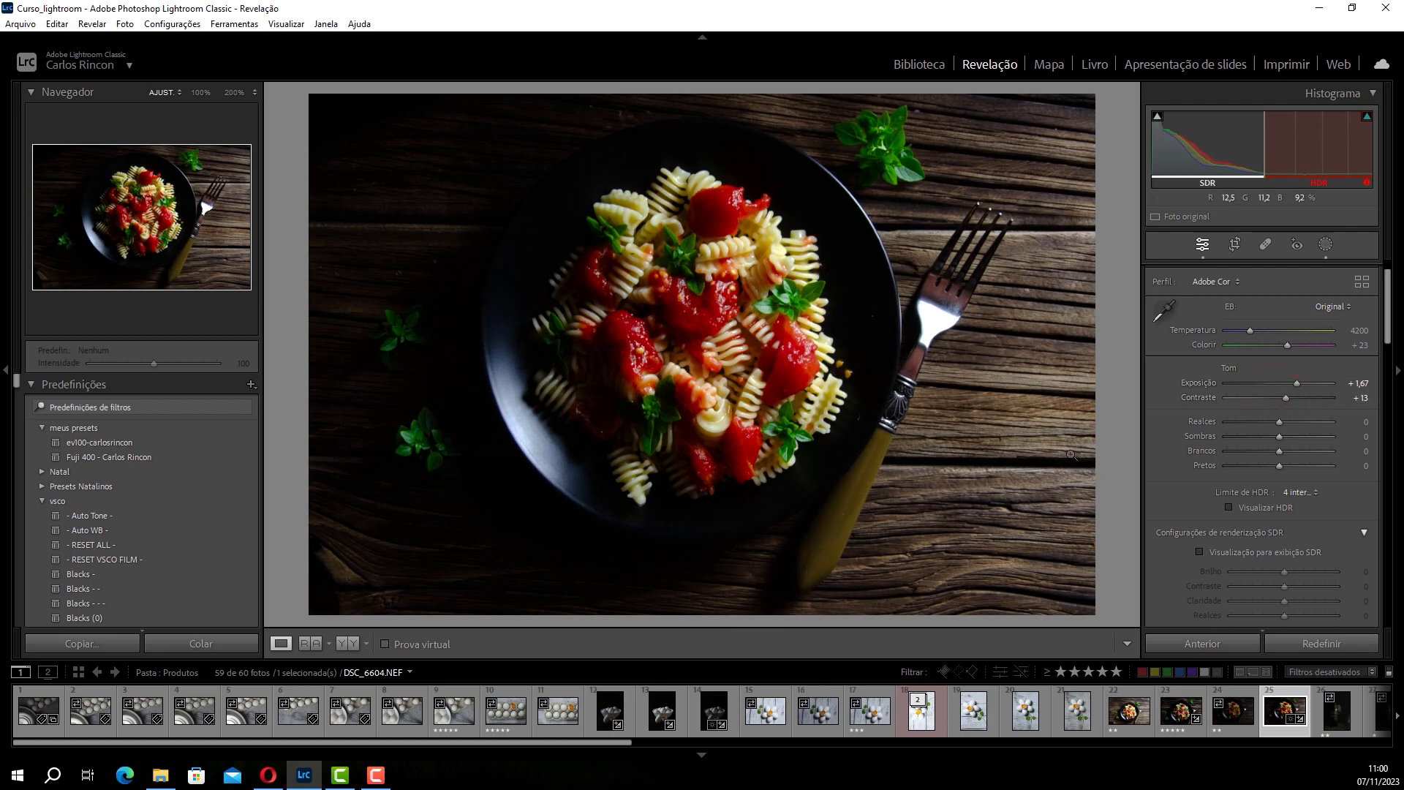
pyautogui.press('y')
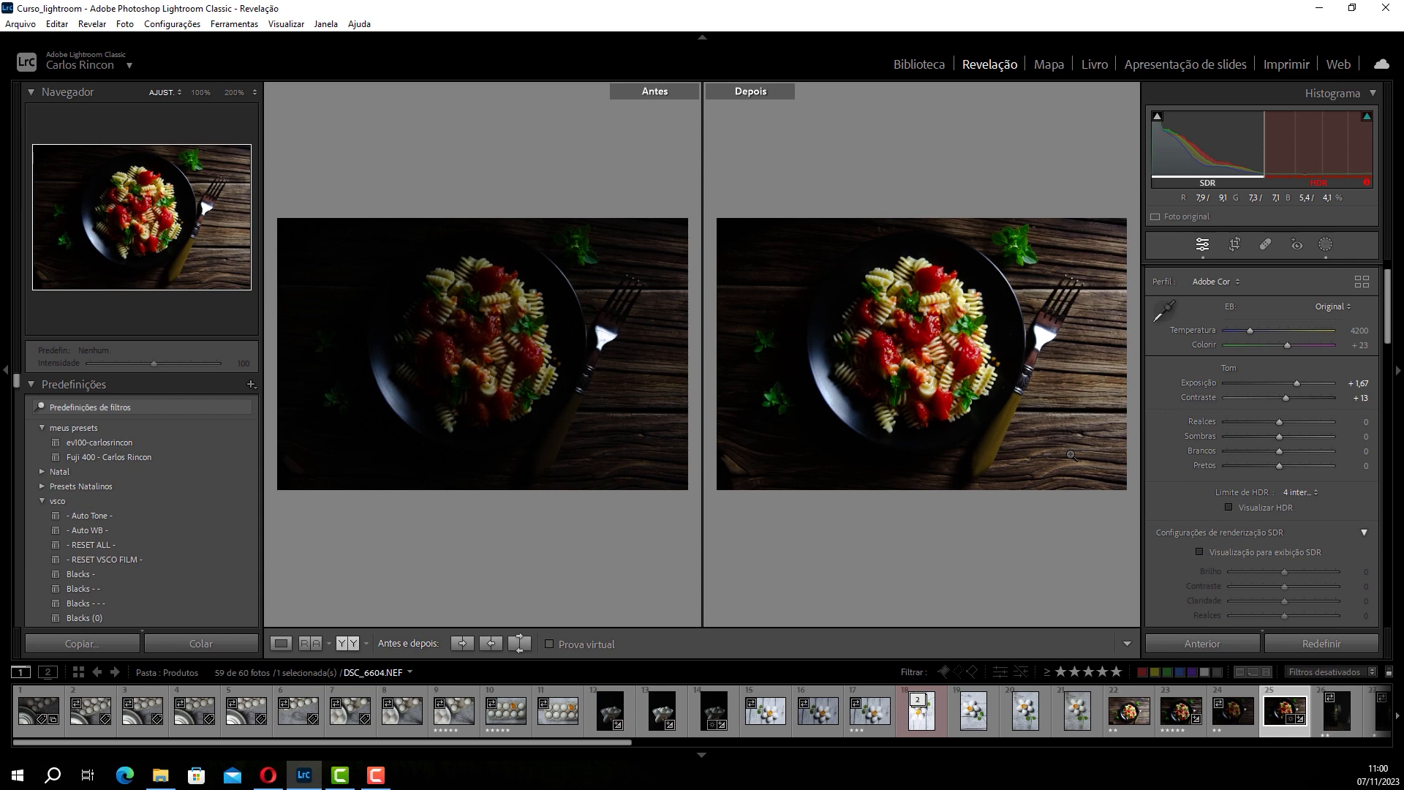
pyautogui.press('y')
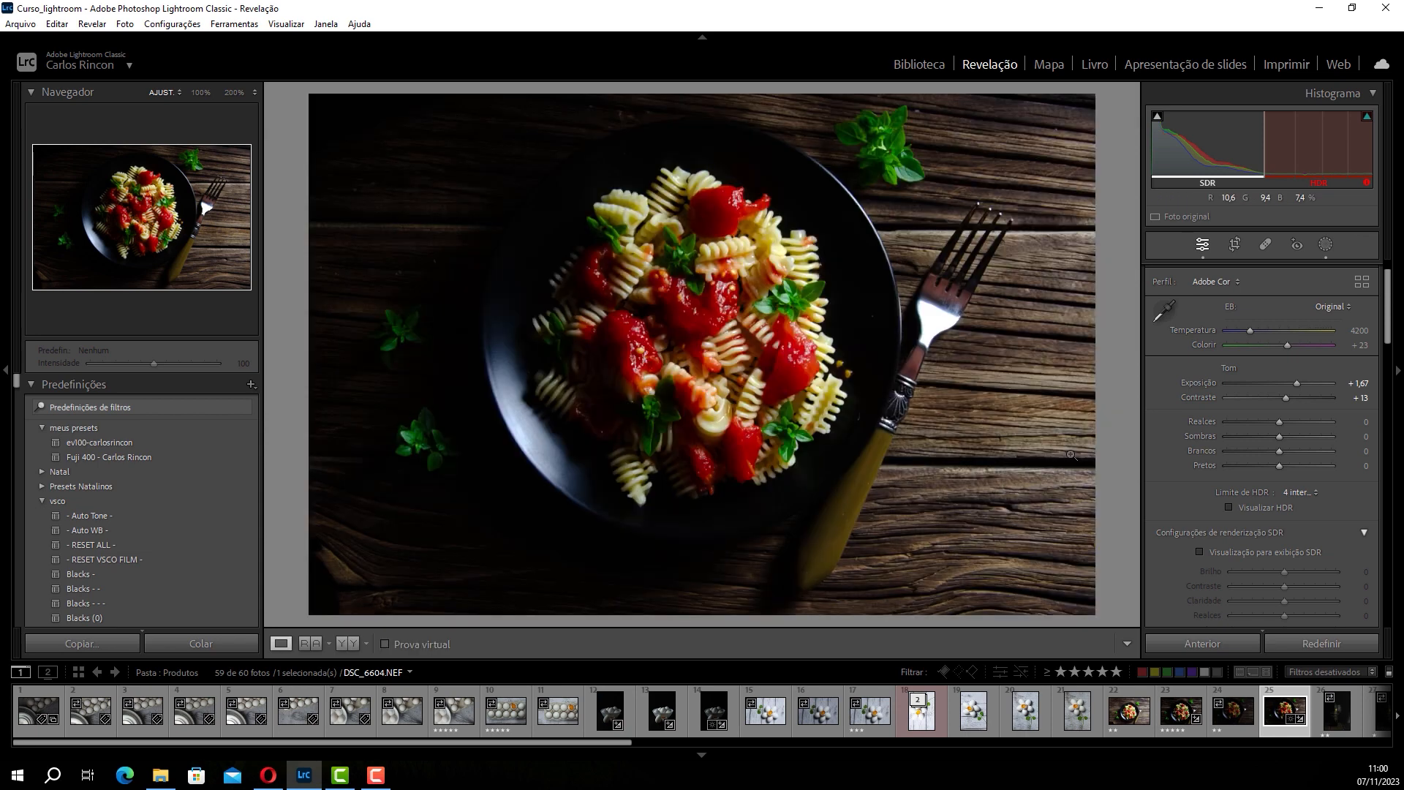
# Step: Set the Refine amount of the pasta color range mask to 32 and select the basil mask
pyautogui.click(1326, 246)
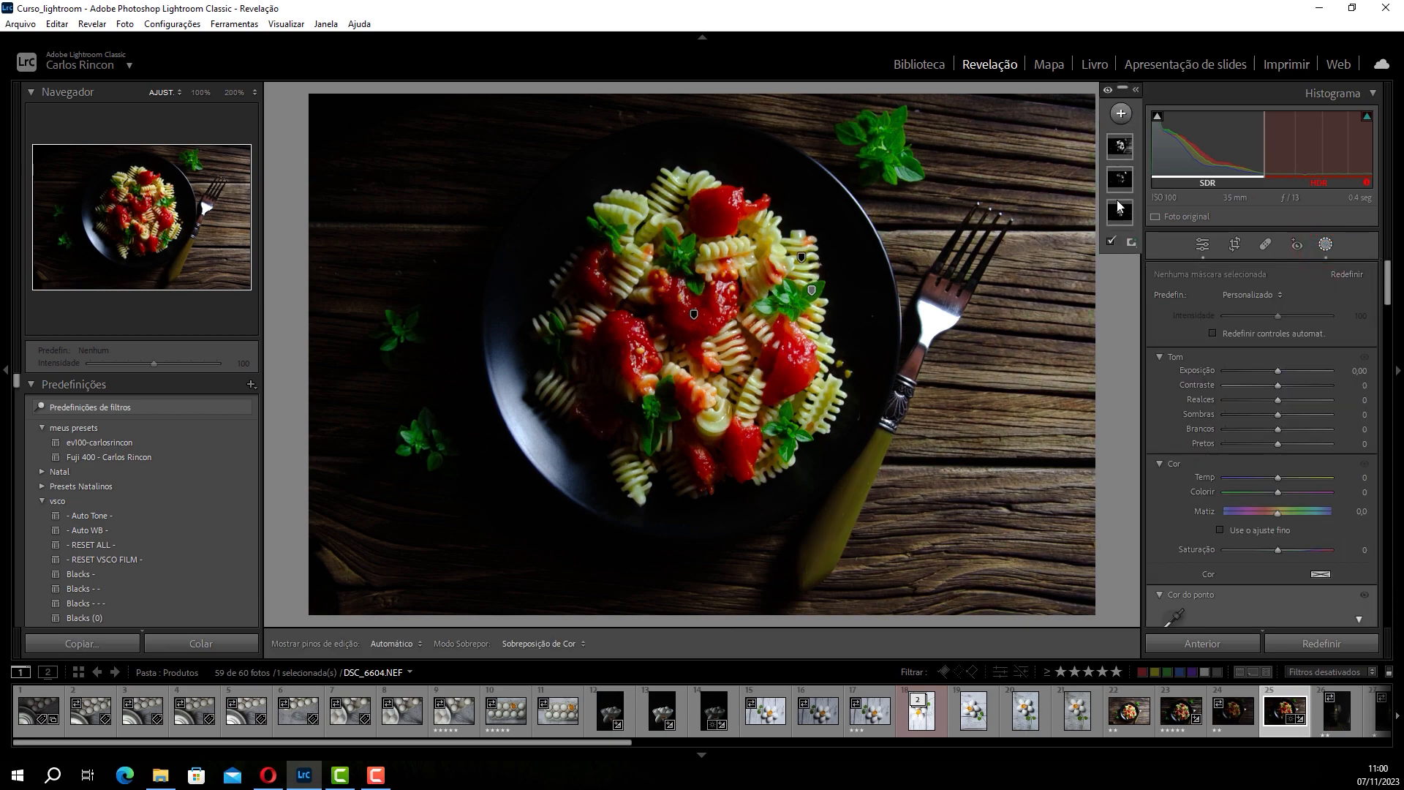
pyautogui.click(1120, 148)
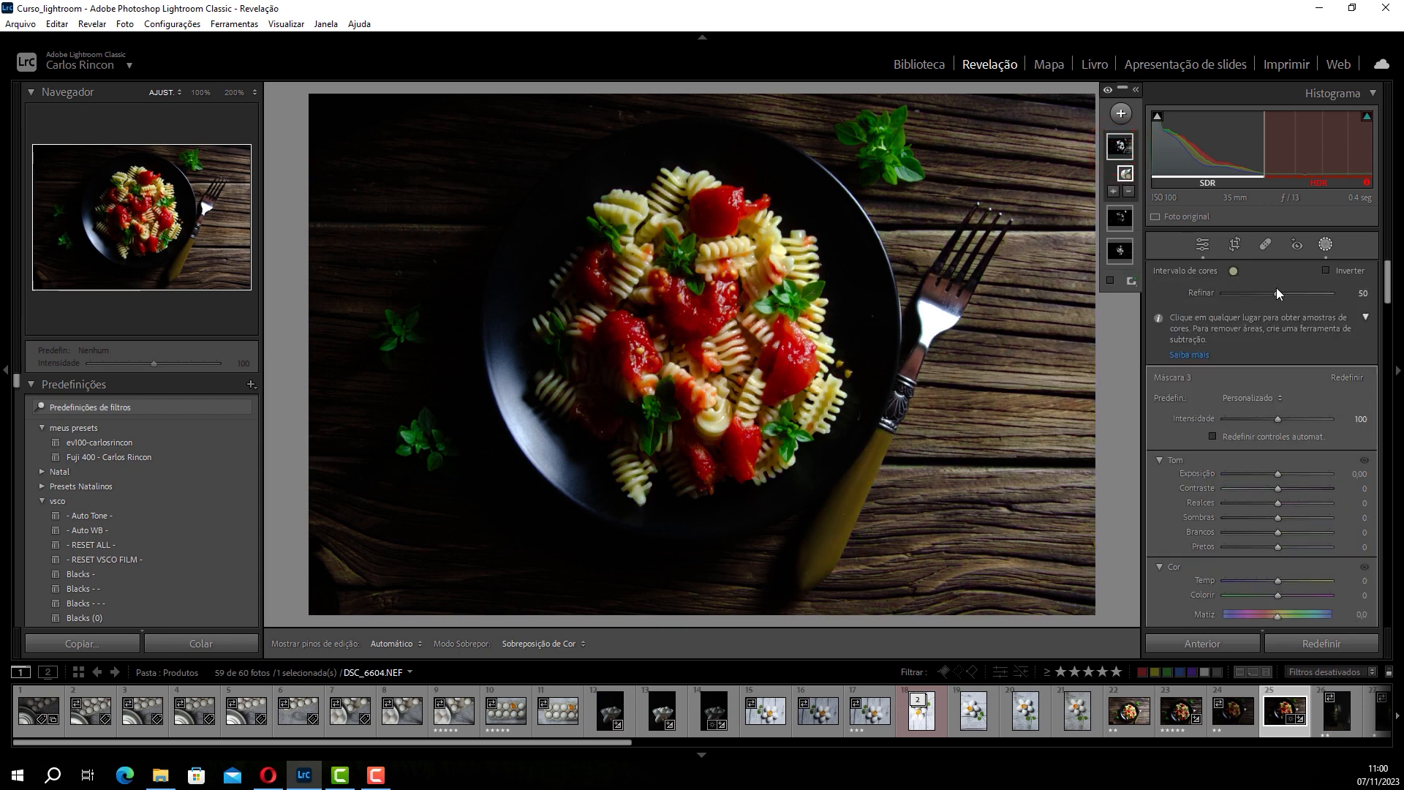
pyautogui.click(1277, 293)
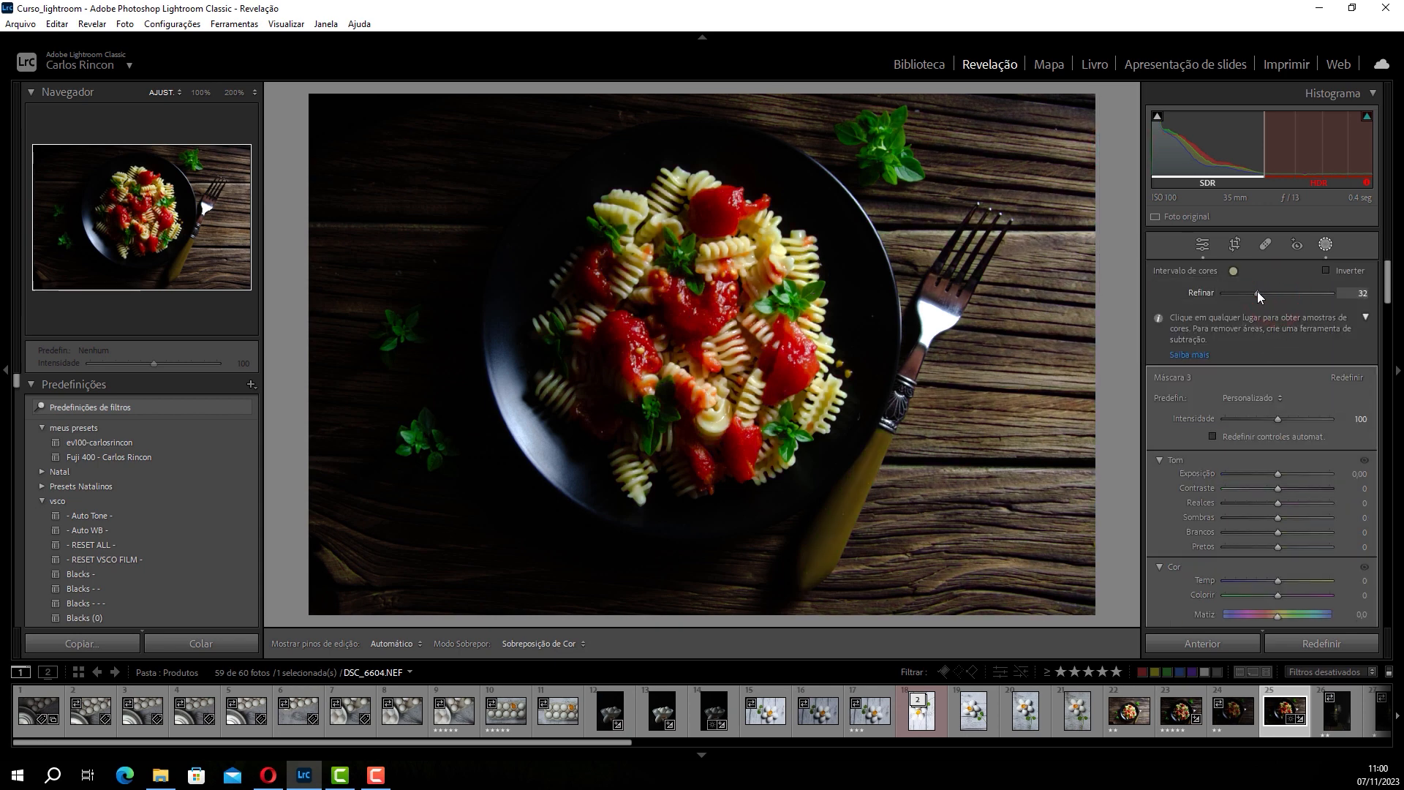
pyautogui.click(1119, 223)
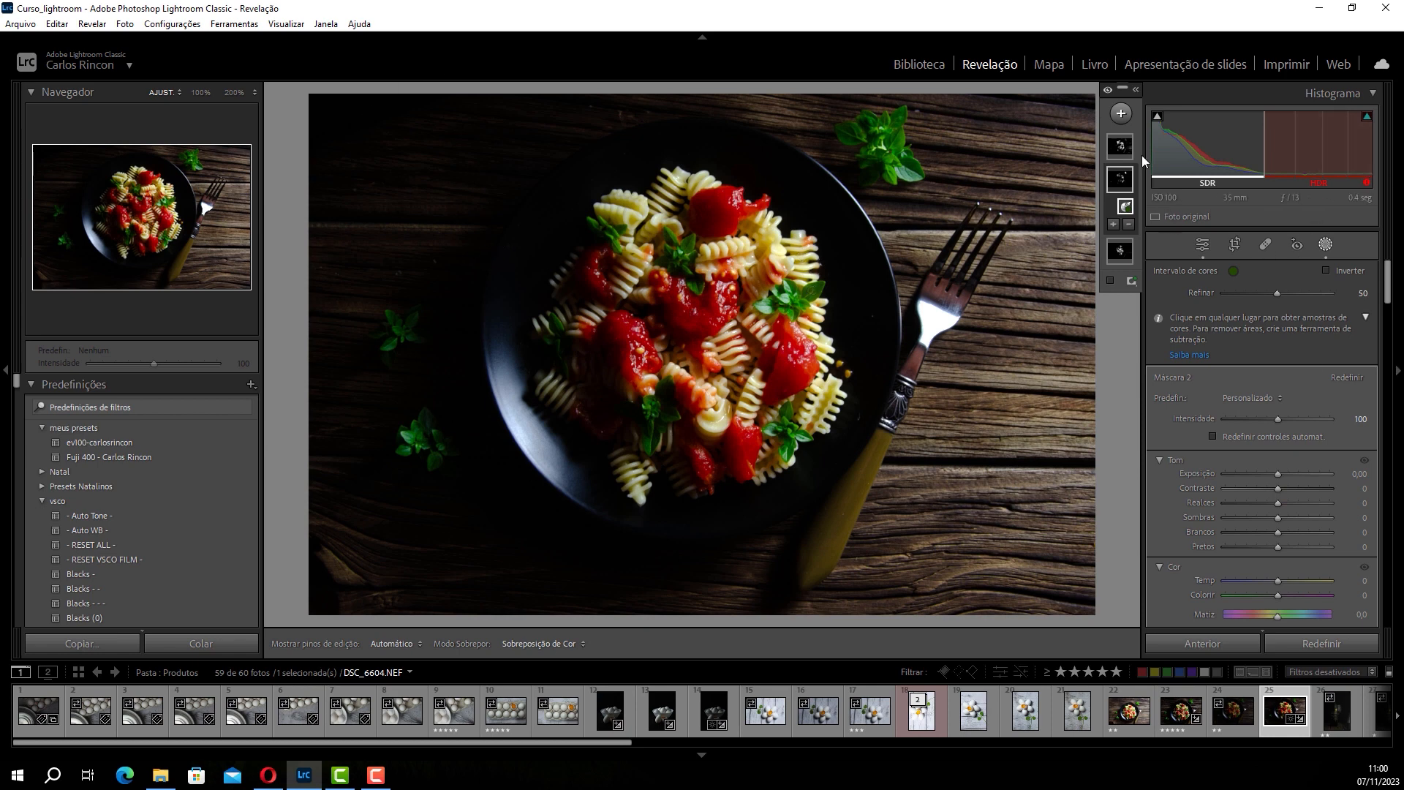
# Step: Add a tall radial gradient mask beside the plate and move it over the two loose basil sprigs on the wood
pyautogui.click(1122, 117)
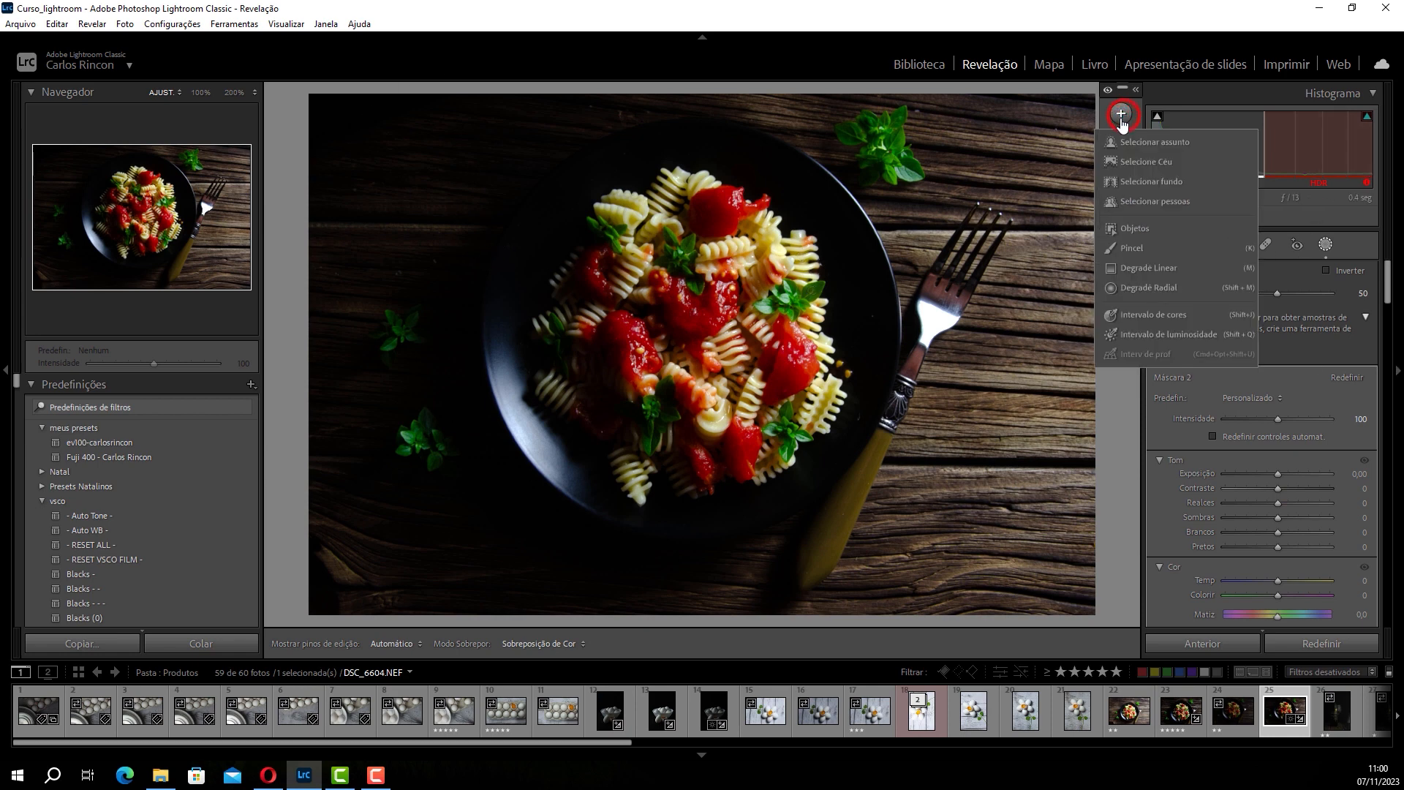
pyautogui.click(1141, 289)
pyautogui.hotkey('shift', 'm')
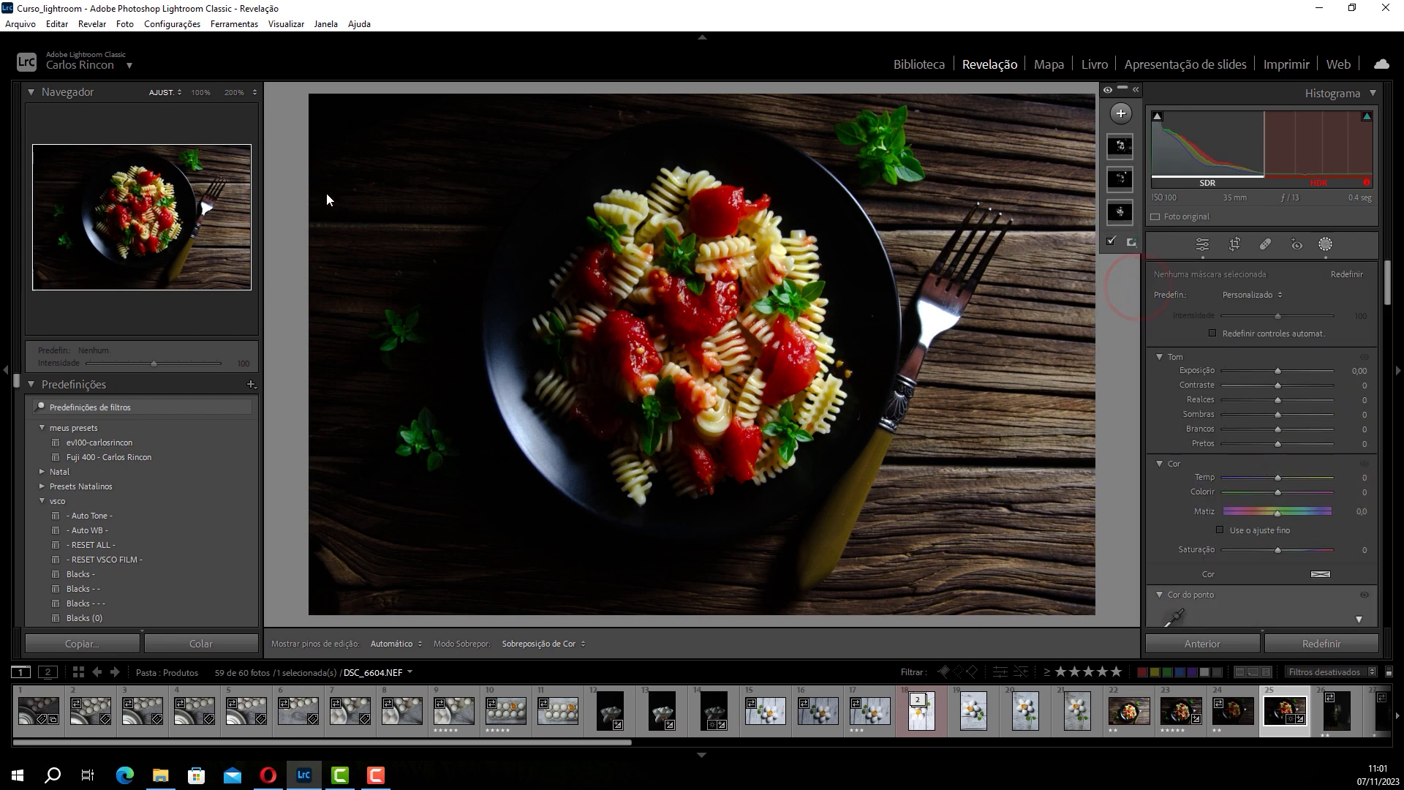
pyautogui.moveTo(318, 209); pyautogui.dragTo(441, 489)
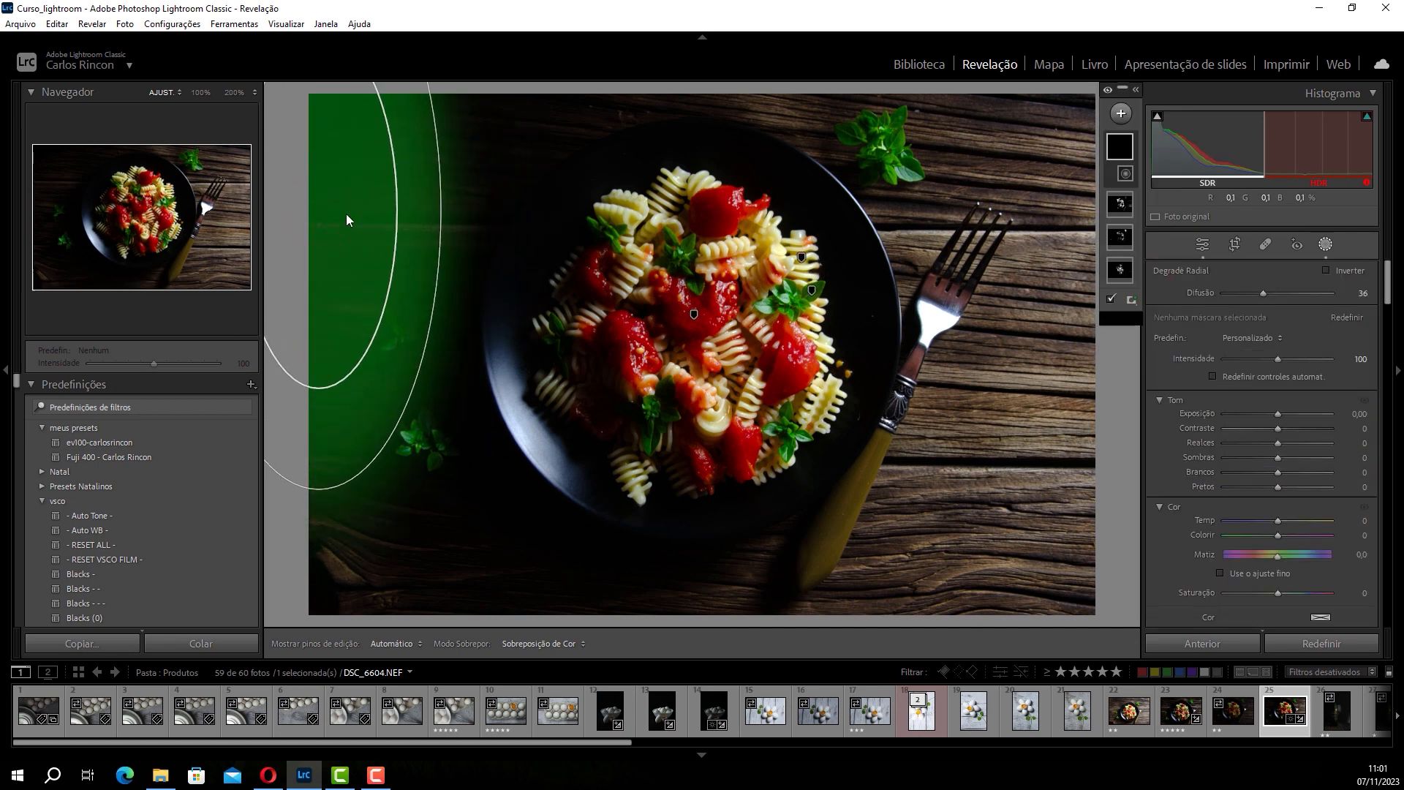
pyautogui.moveTo(336, 182); pyautogui.dragTo(422, 313)
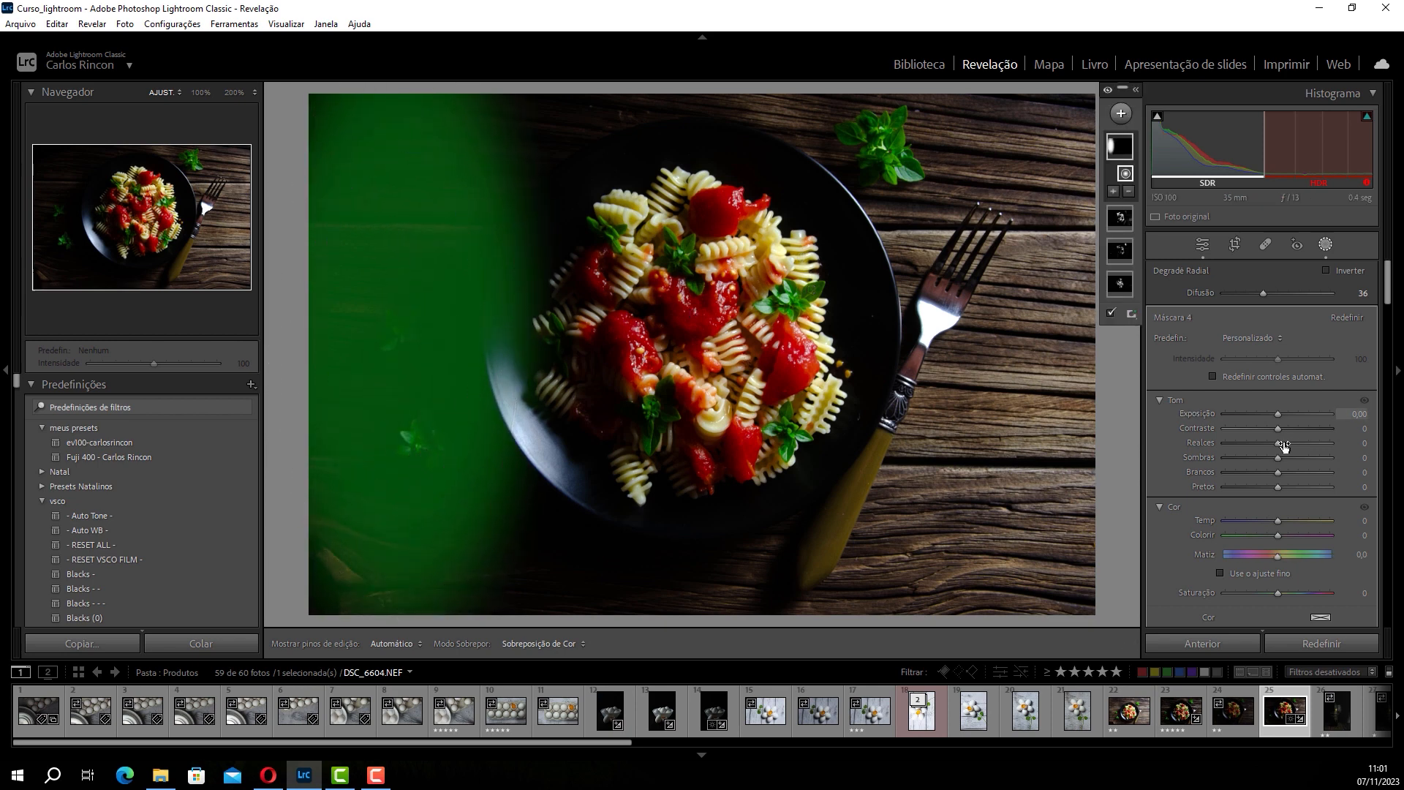
# Step: Set the radial mask's exposure to 1.00, widen it over the plate's near edge, and compare before and after
pyautogui.moveTo(1280, 417); pyautogui.dragTo(1293, 423)
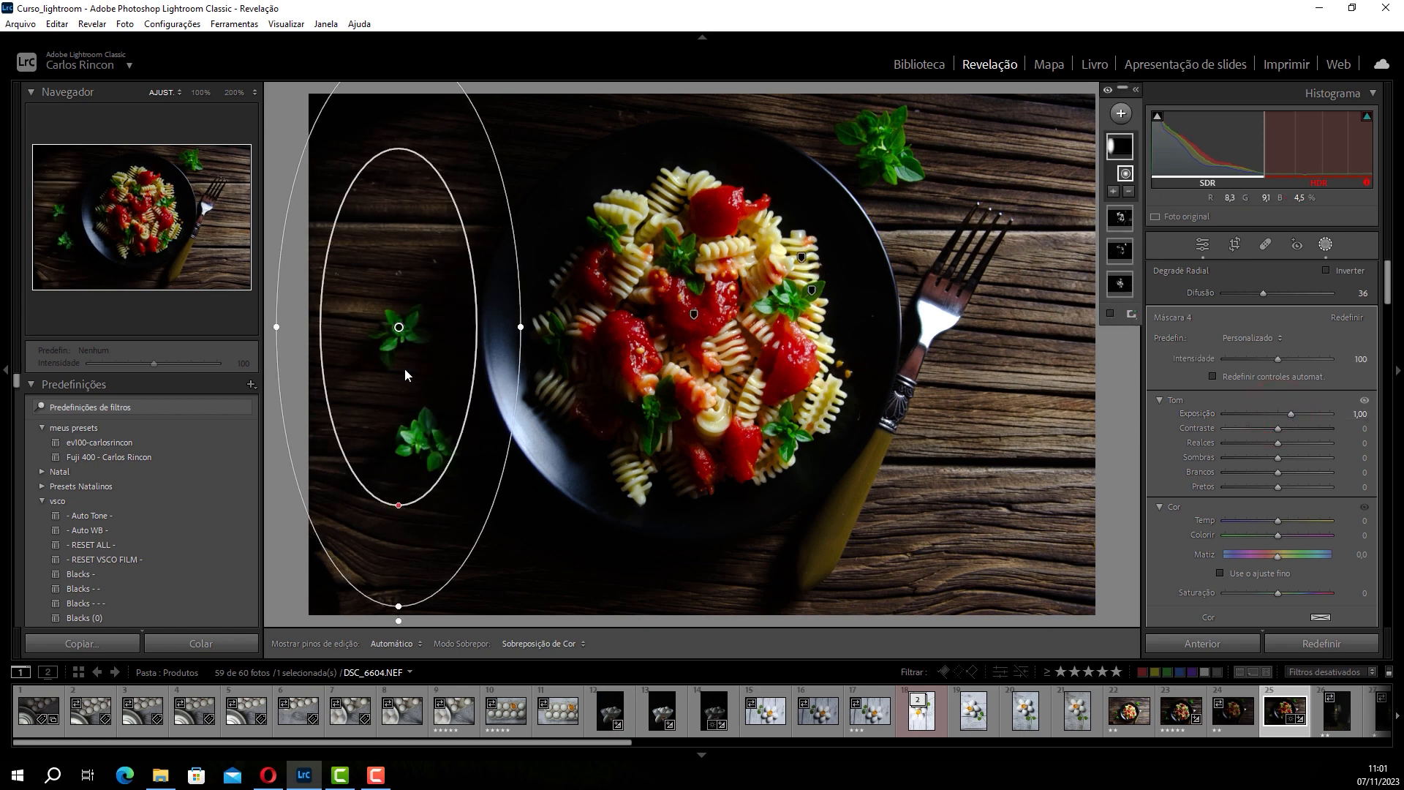
pyautogui.moveTo(520, 327); pyautogui.dragTo(567, 315)
pyautogui.moveTo(424, 281); pyautogui.dragTo(472, 283)
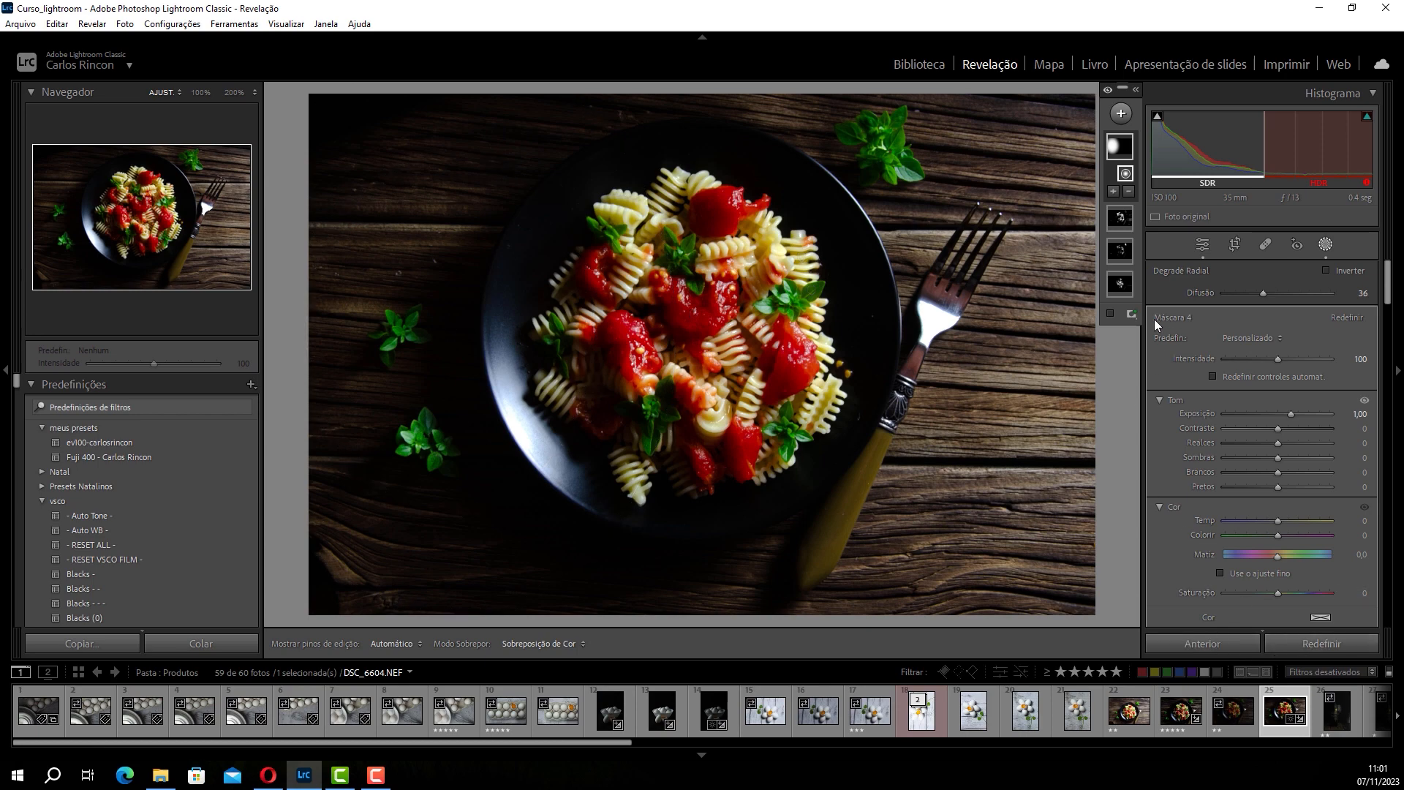
pyautogui.press('y')
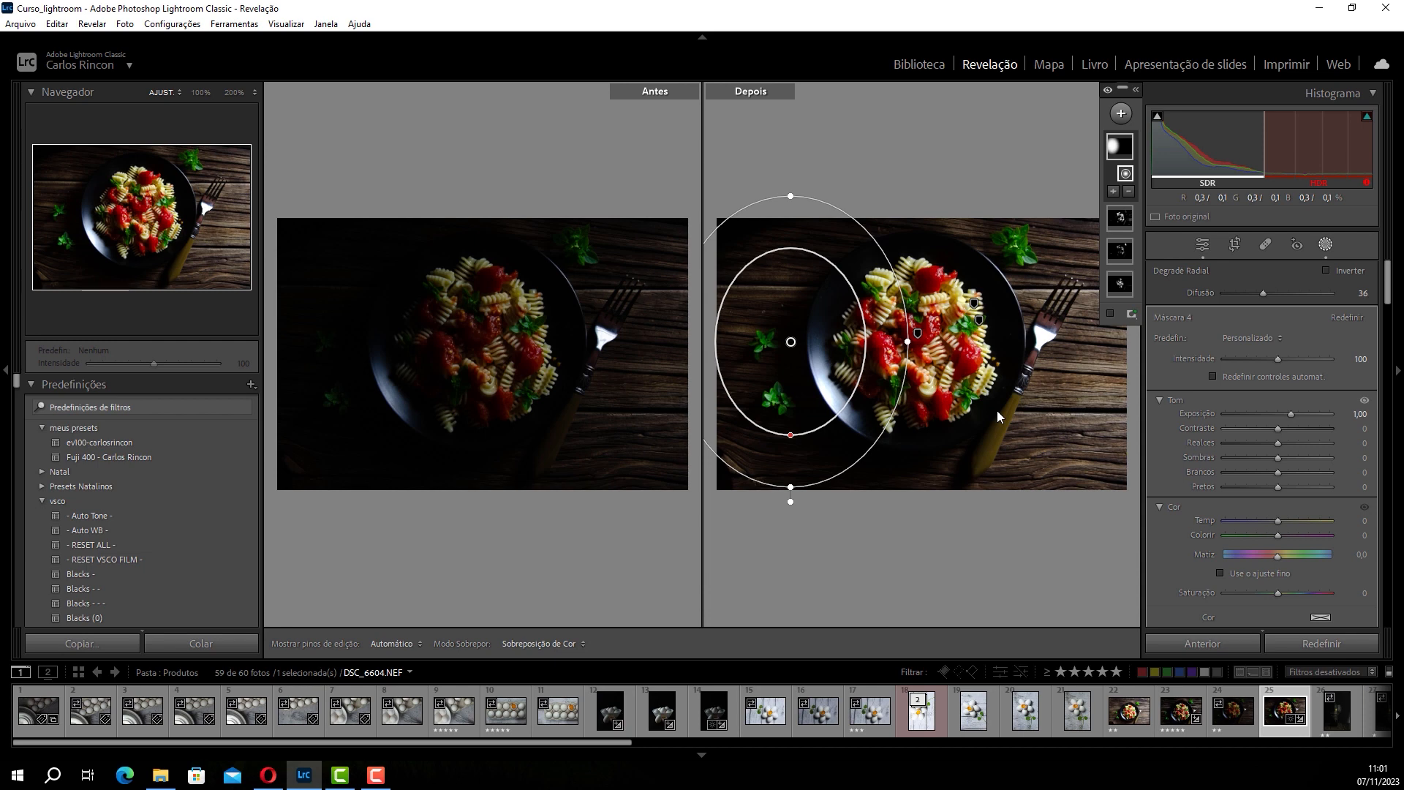
pyautogui.press('y')
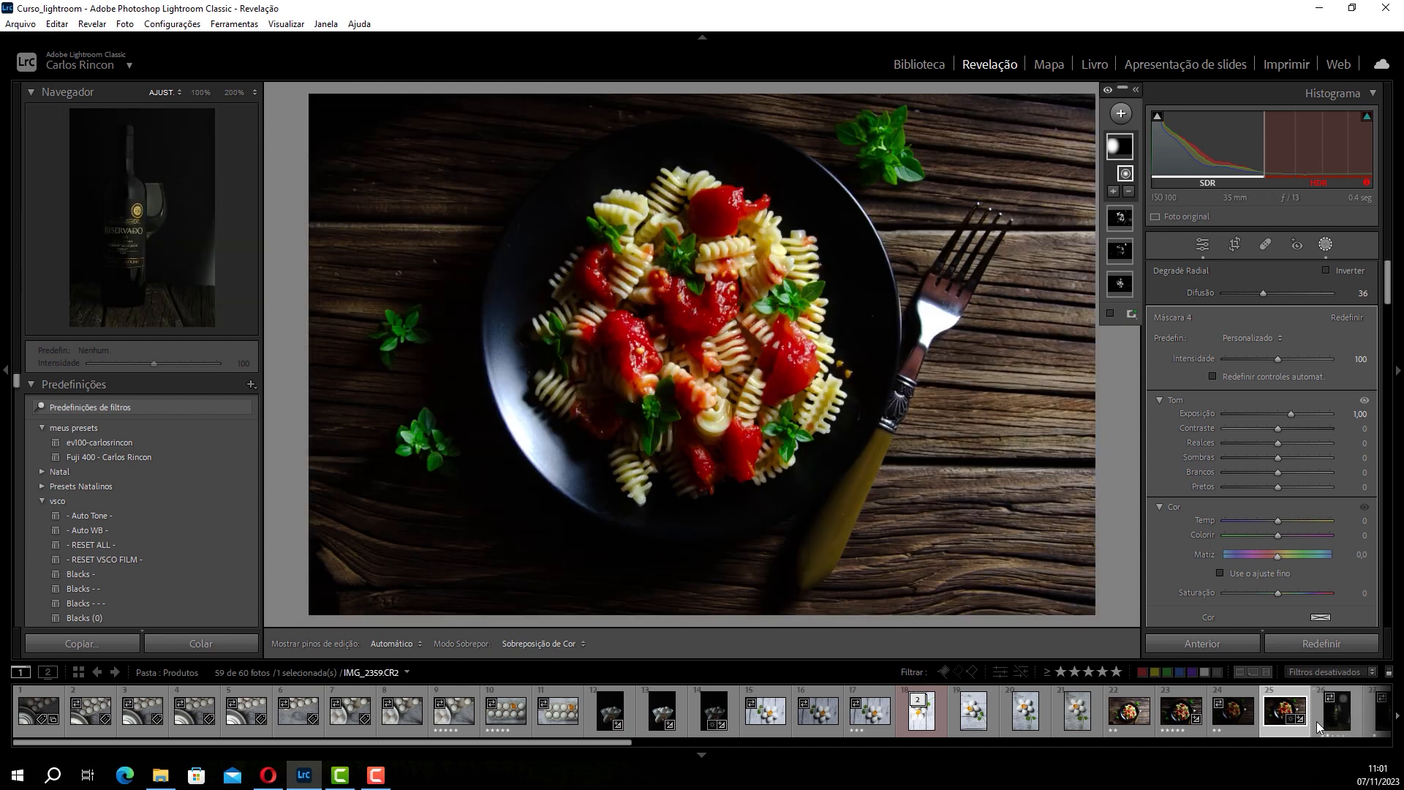
# Step: Open the dark wine bottle photo IMG_2366.CR2 from the filmstrip and return to its global edit settings
pyautogui.scroll(-5, 1317, 721)
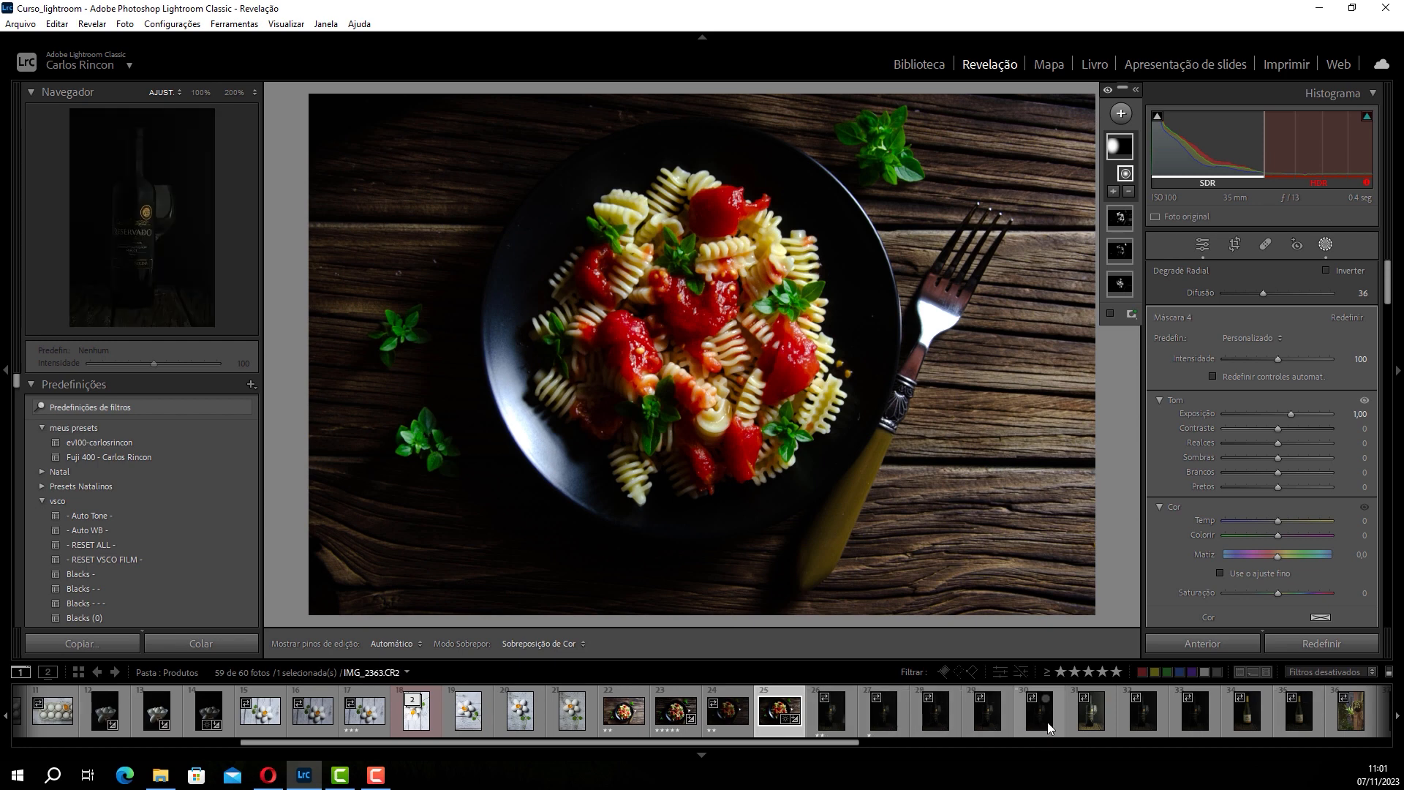
pyautogui.click(1192, 721)
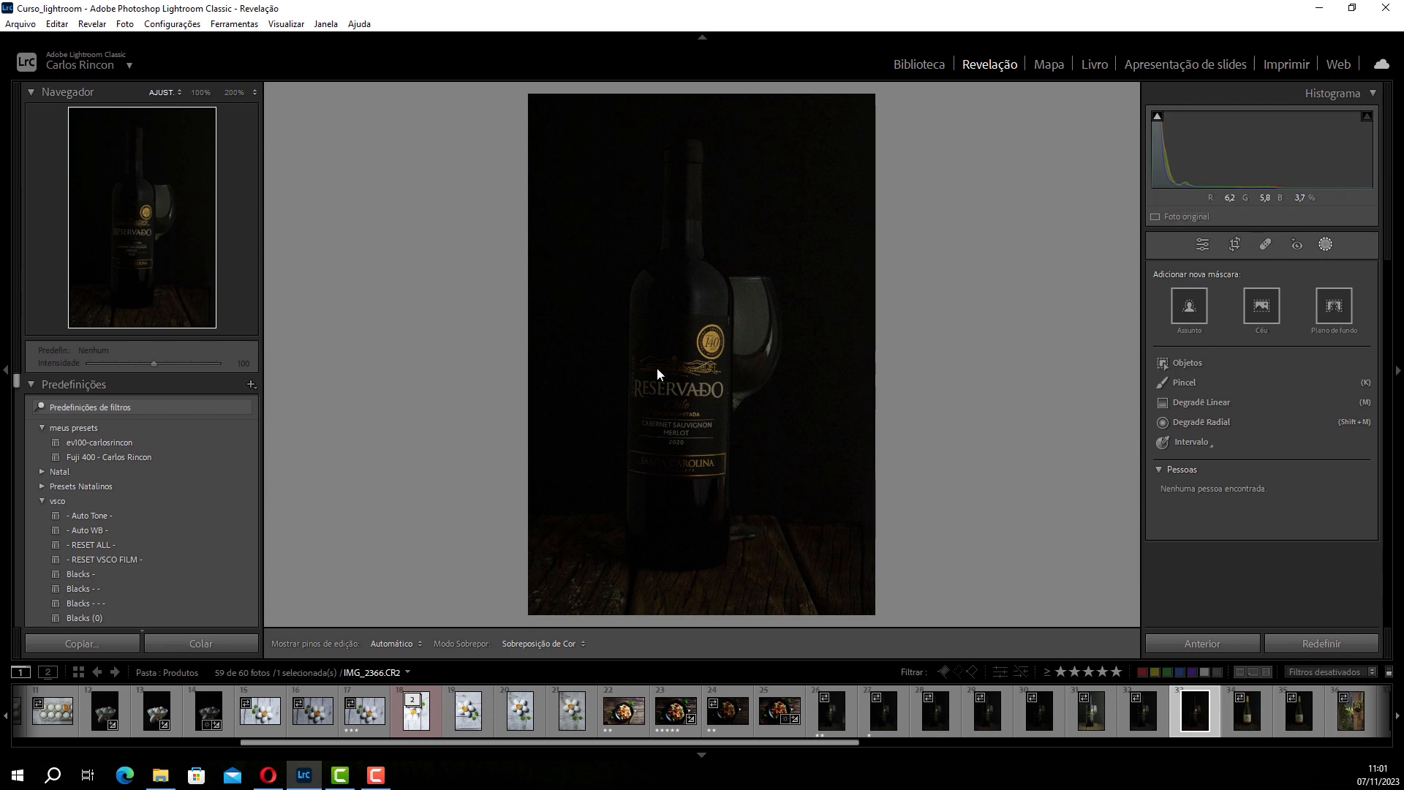
pyautogui.click(706, 290)
pyautogui.click(1192, 712)
pyautogui.click(1203, 245)
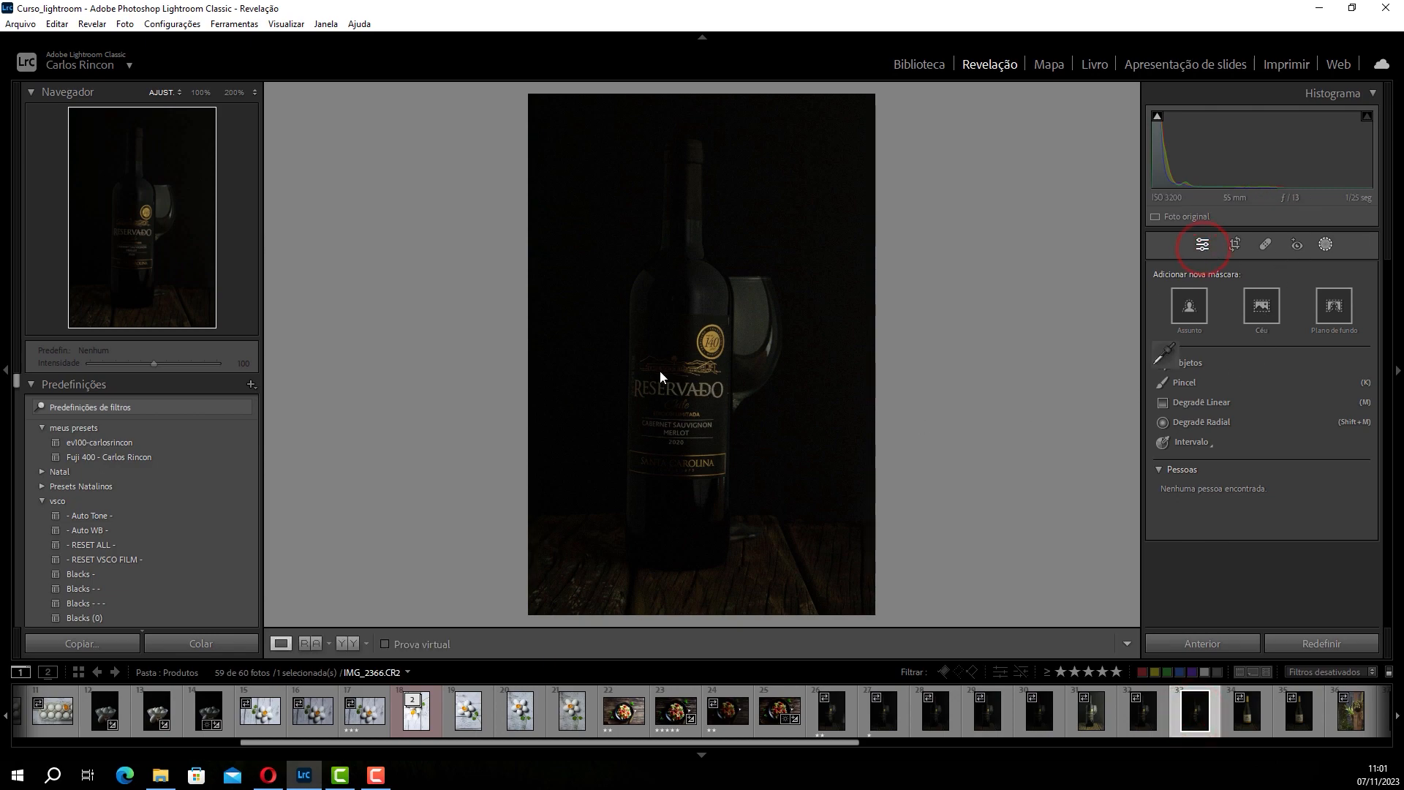
# Step: Examine the noise at 100% around the bottle's label, neck and dark background
pyautogui.click(704, 356)
pyautogui.moveTo(704, 357); pyautogui.dragTo(673, 695)
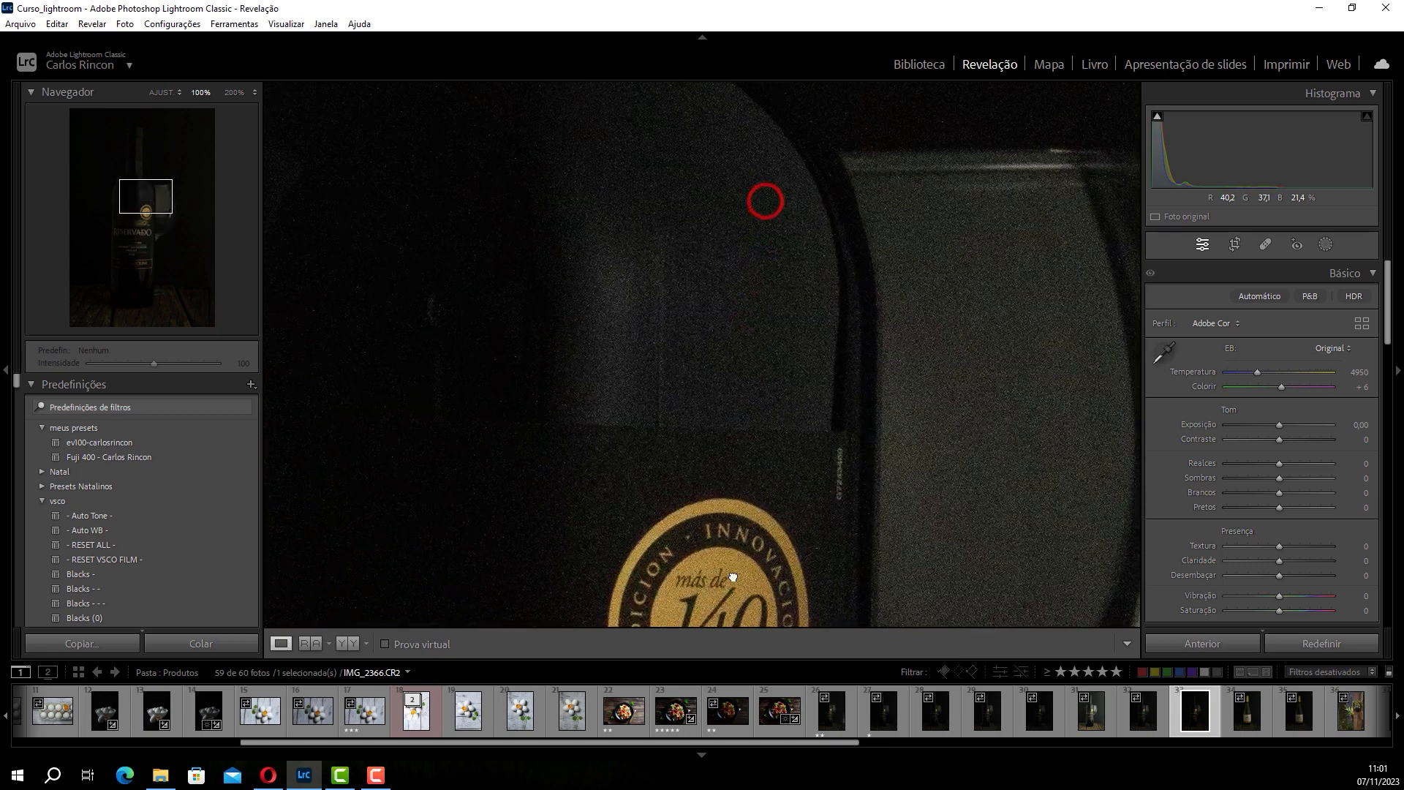
pyautogui.moveTo(762, 201); pyautogui.dragTo(732, 292)
pyautogui.moveTo(729, 233); pyautogui.dragTo(646, 395)
pyautogui.moveTo(609, 345); pyautogui.dragTo(972, 402)
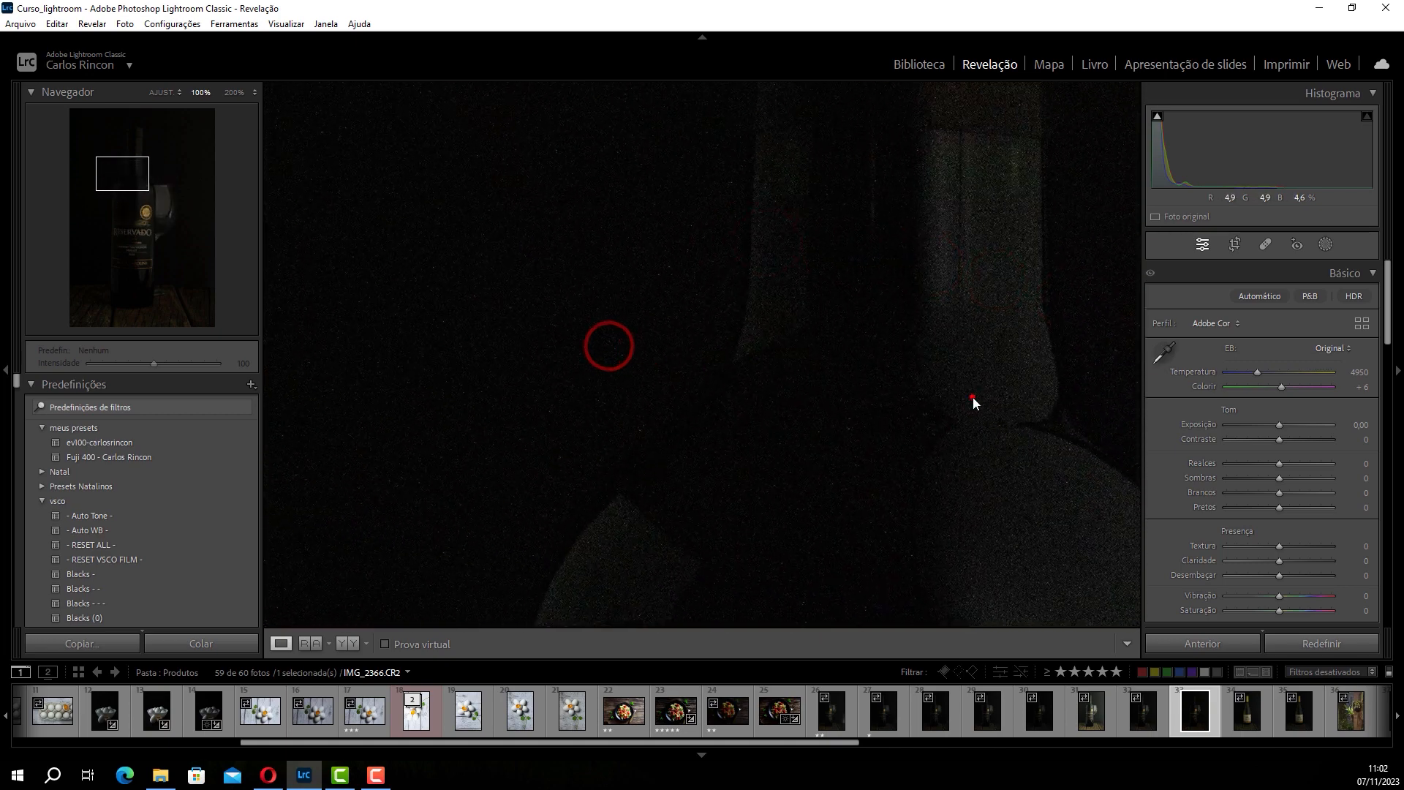
pyautogui.click(972, 398)
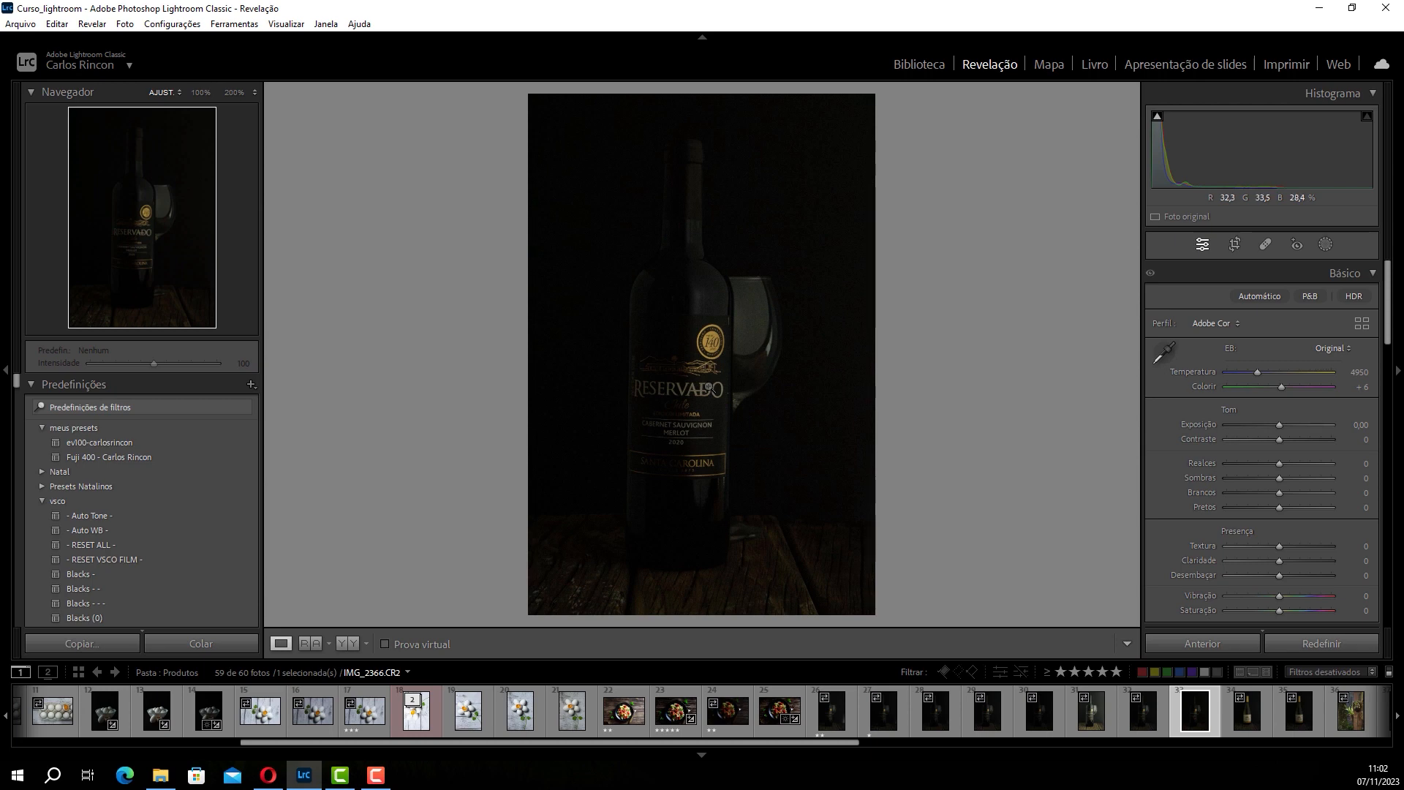
# Step: Enhance the wine bottle photo with AI noise removal, stacking the result with the original, and inspect it up close
pyautogui.rightClick(709, 386)
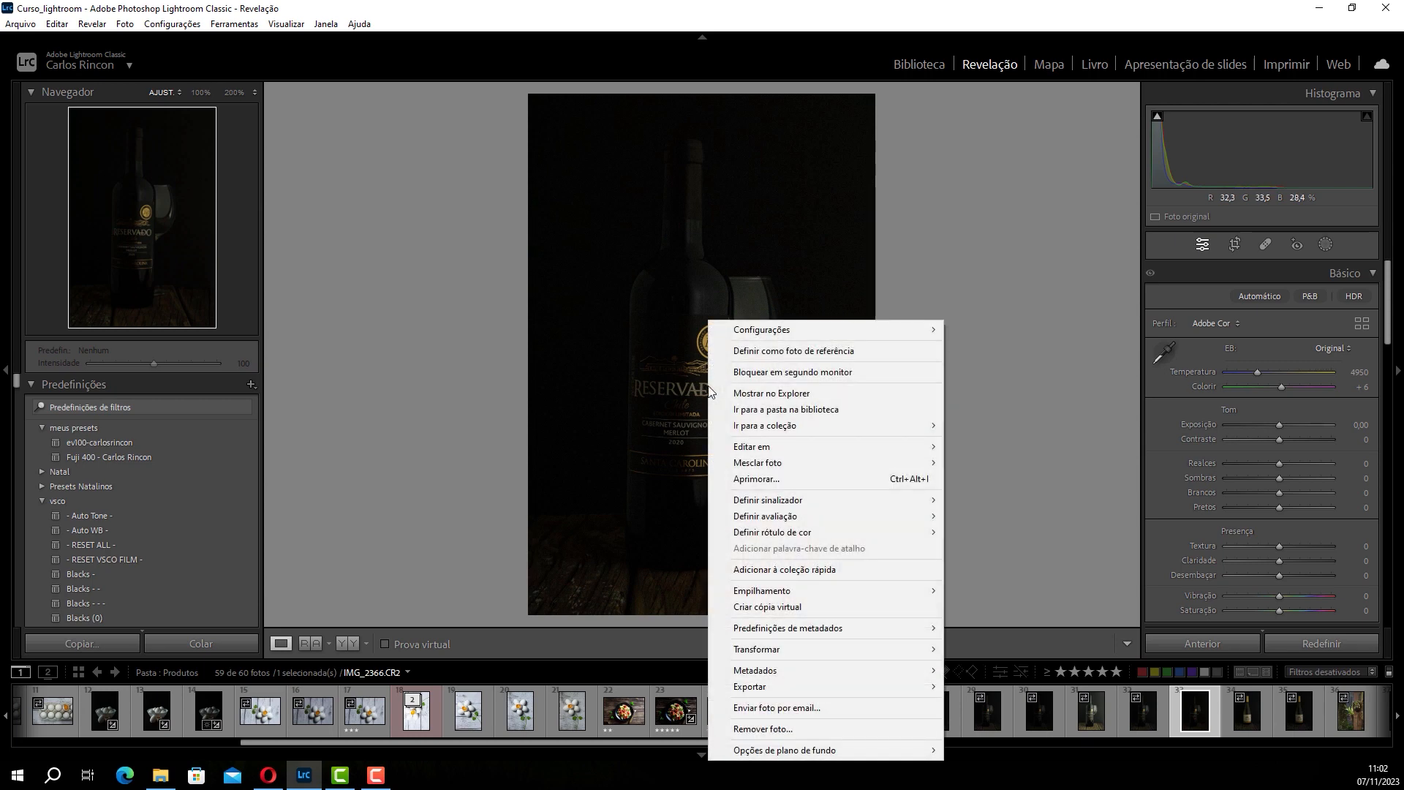
pyautogui.click(780, 476)
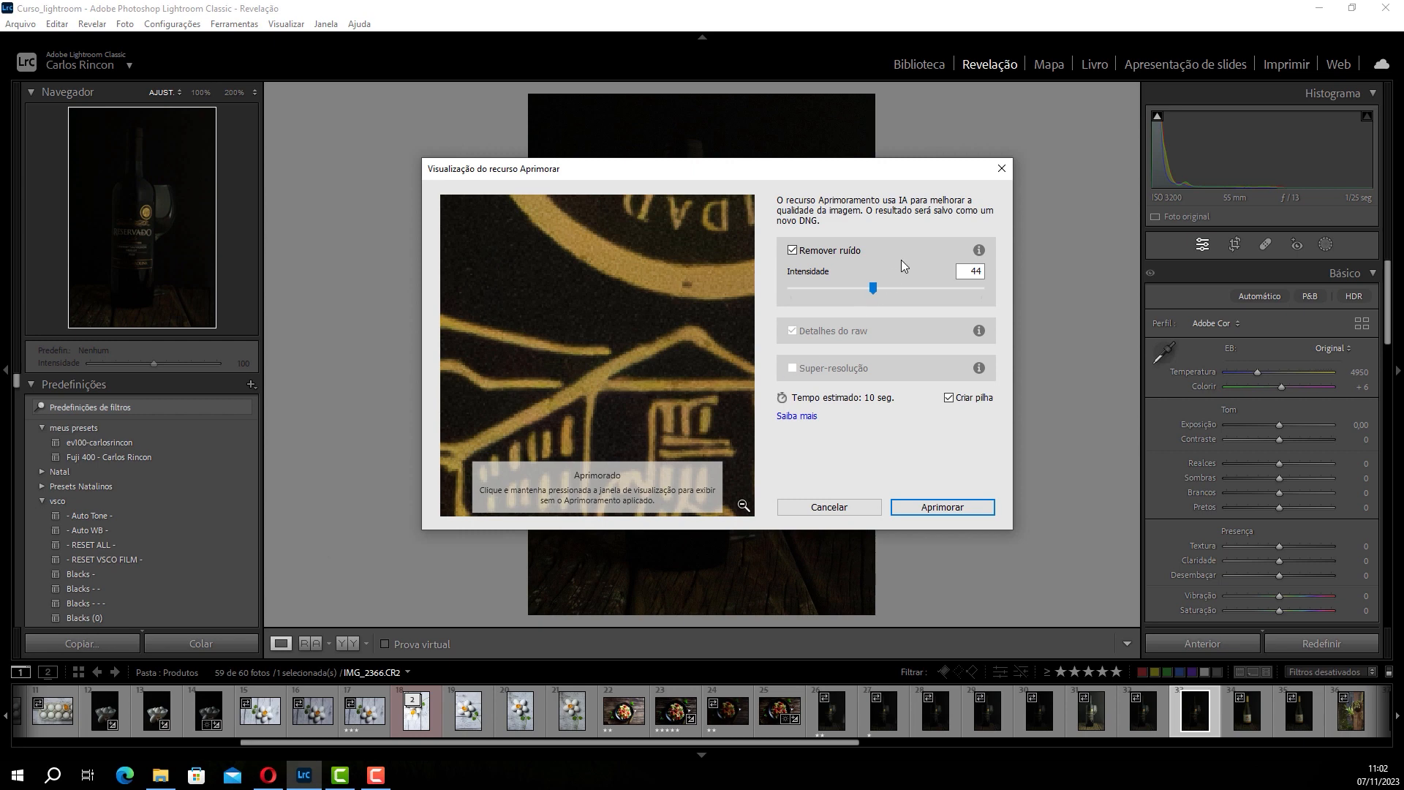
pyautogui.moveTo(872, 286); pyautogui.dragTo(863, 289)
pyautogui.moveTo(958, 285); pyautogui.dragTo(881, 288)
pyautogui.click(945, 509)
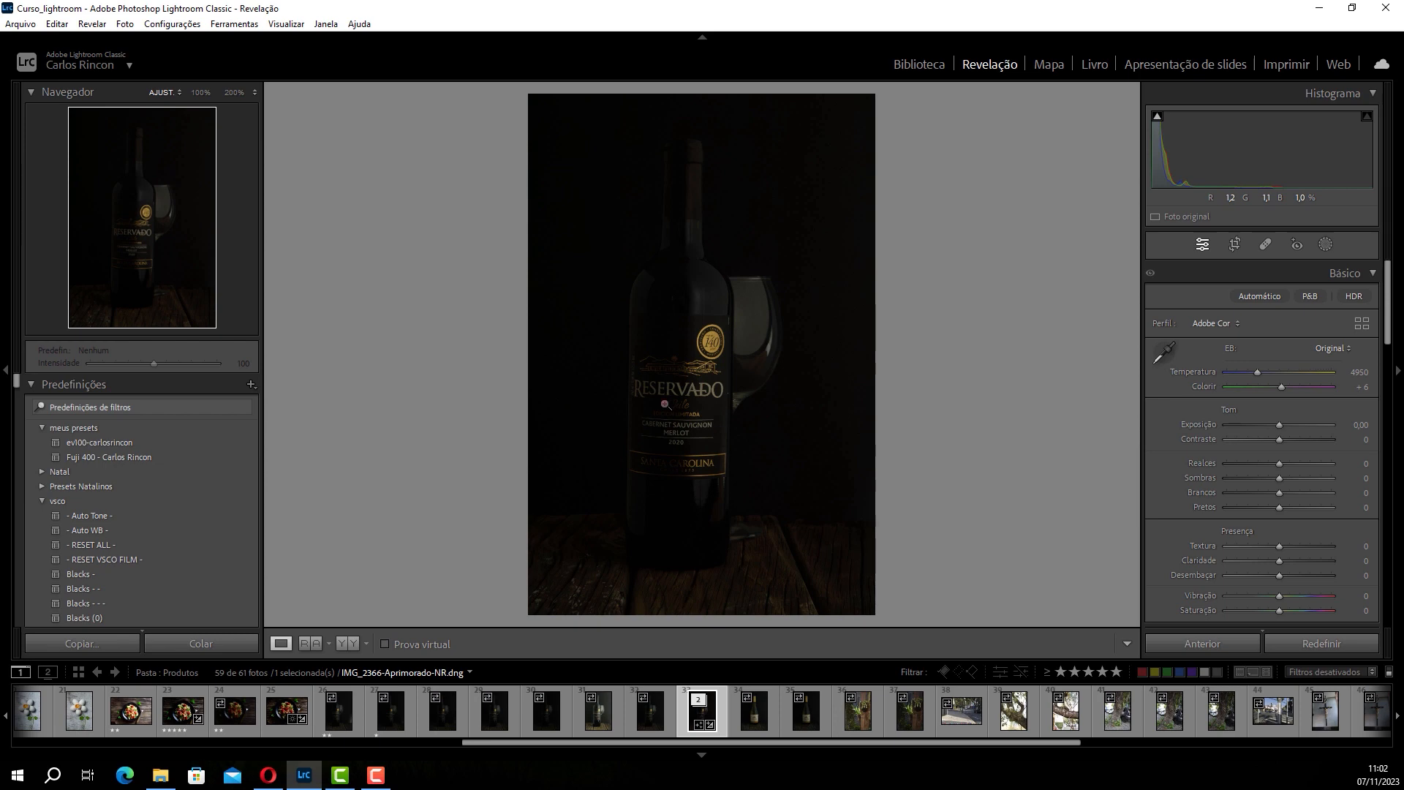
pyautogui.click(665, 404)
pyautogui.click(792, 238)
# Step: Enable lens profile corrections for the denoised wine bottle photo
pyautogui.scroll(-10, 1195, 469)
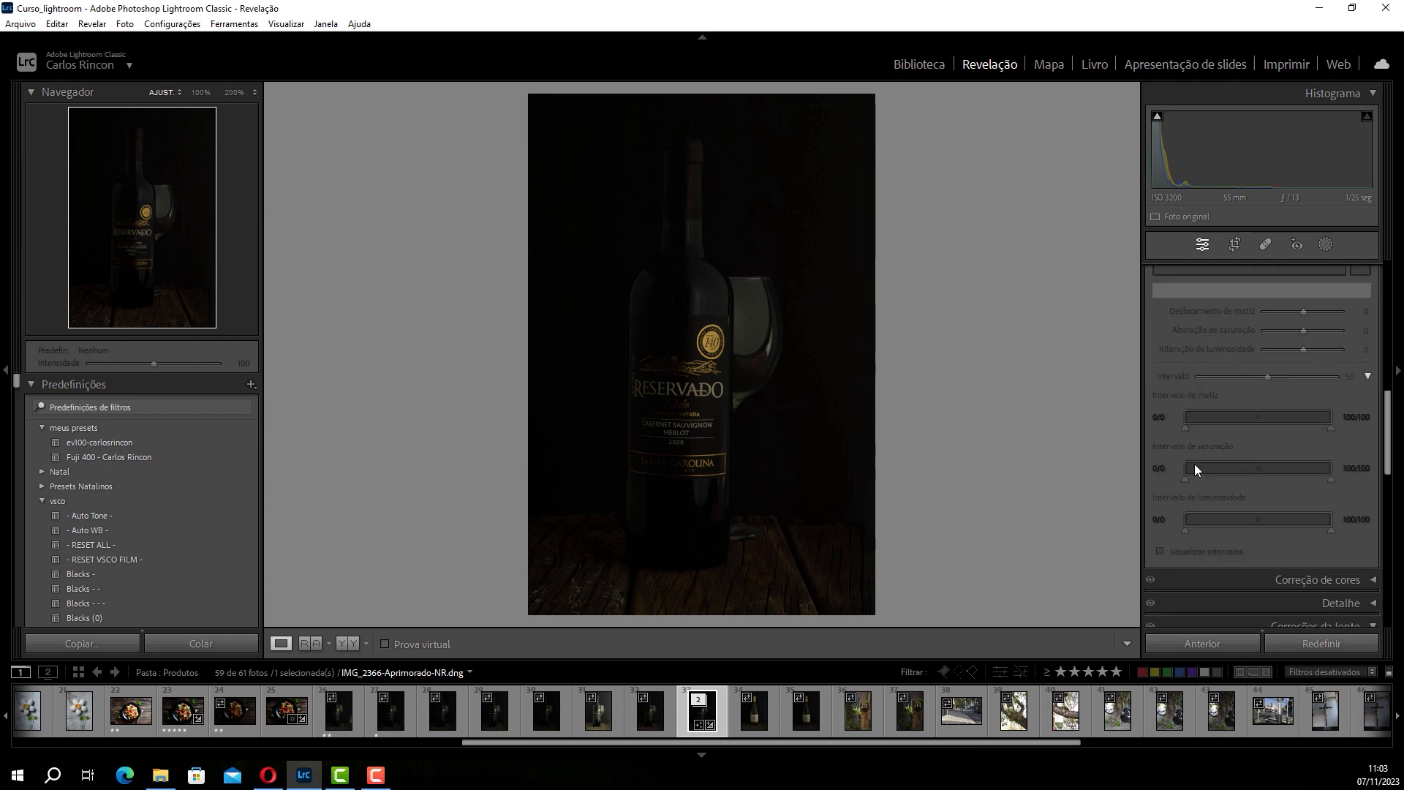
pyautogui.scroll(-5, 1195, 468)
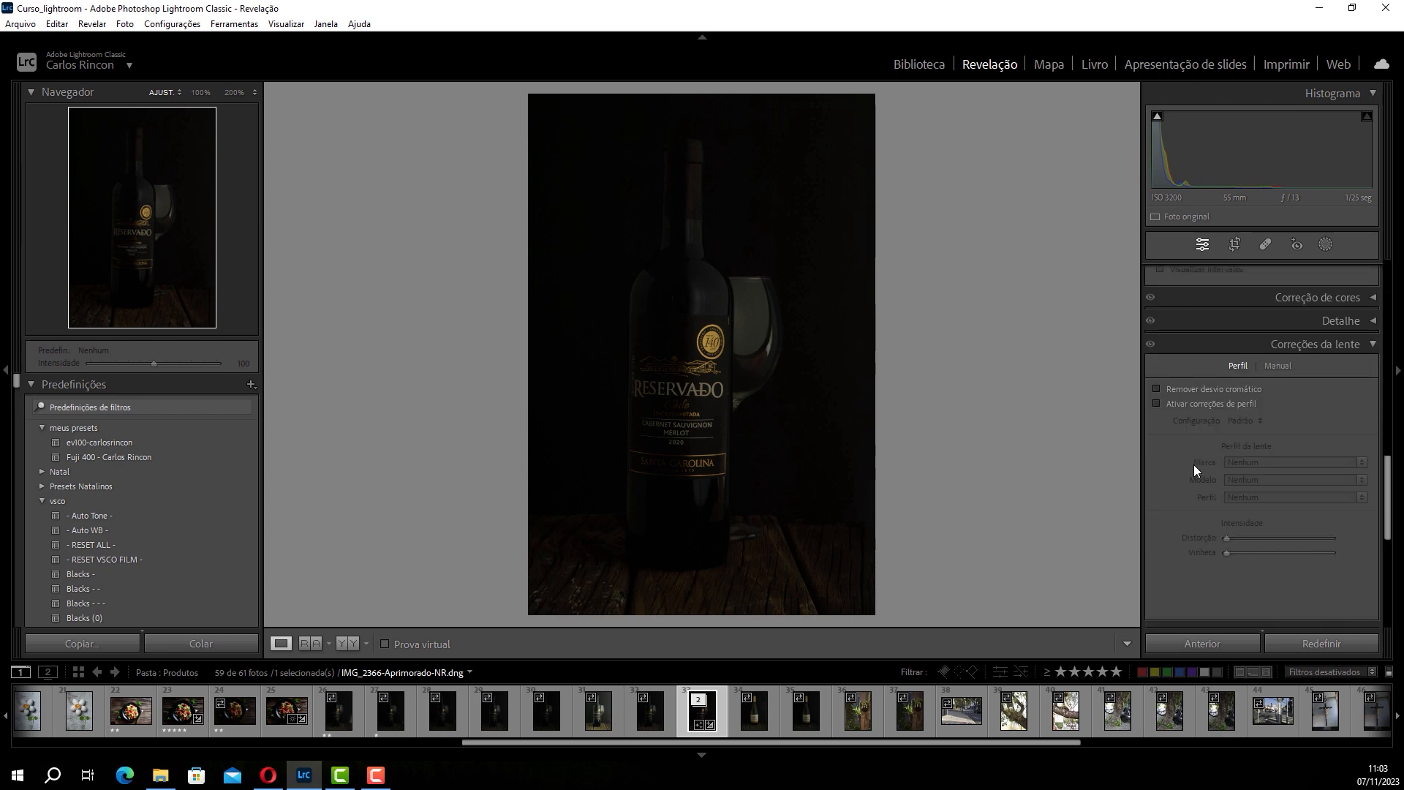
pyautogui.click(1169, 403)
# Step: Constrain the crop and apply automatic Upright correction to the wine bottle photo
pyautogui.scroll(-5, 1248, 516)
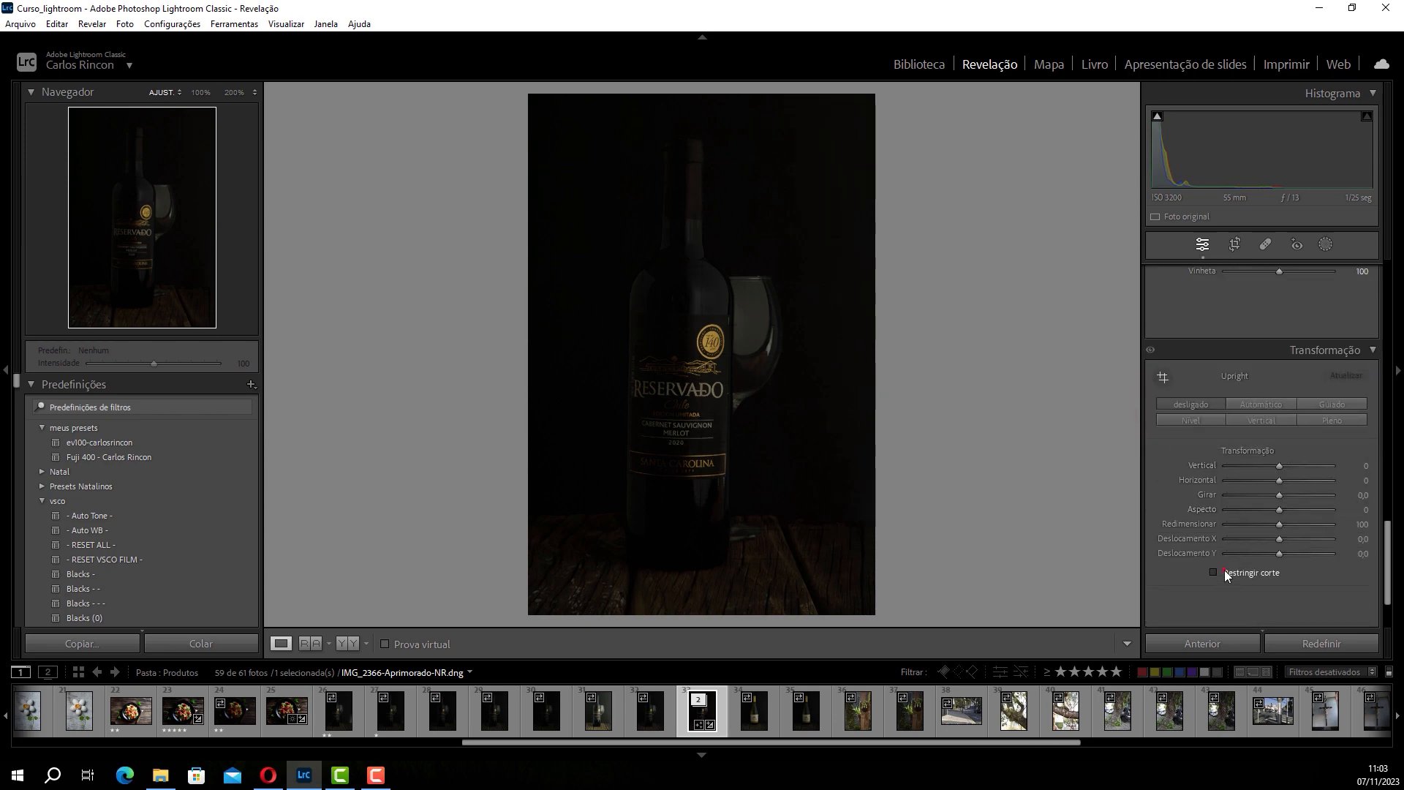
pyautogui.click(1220, 574)
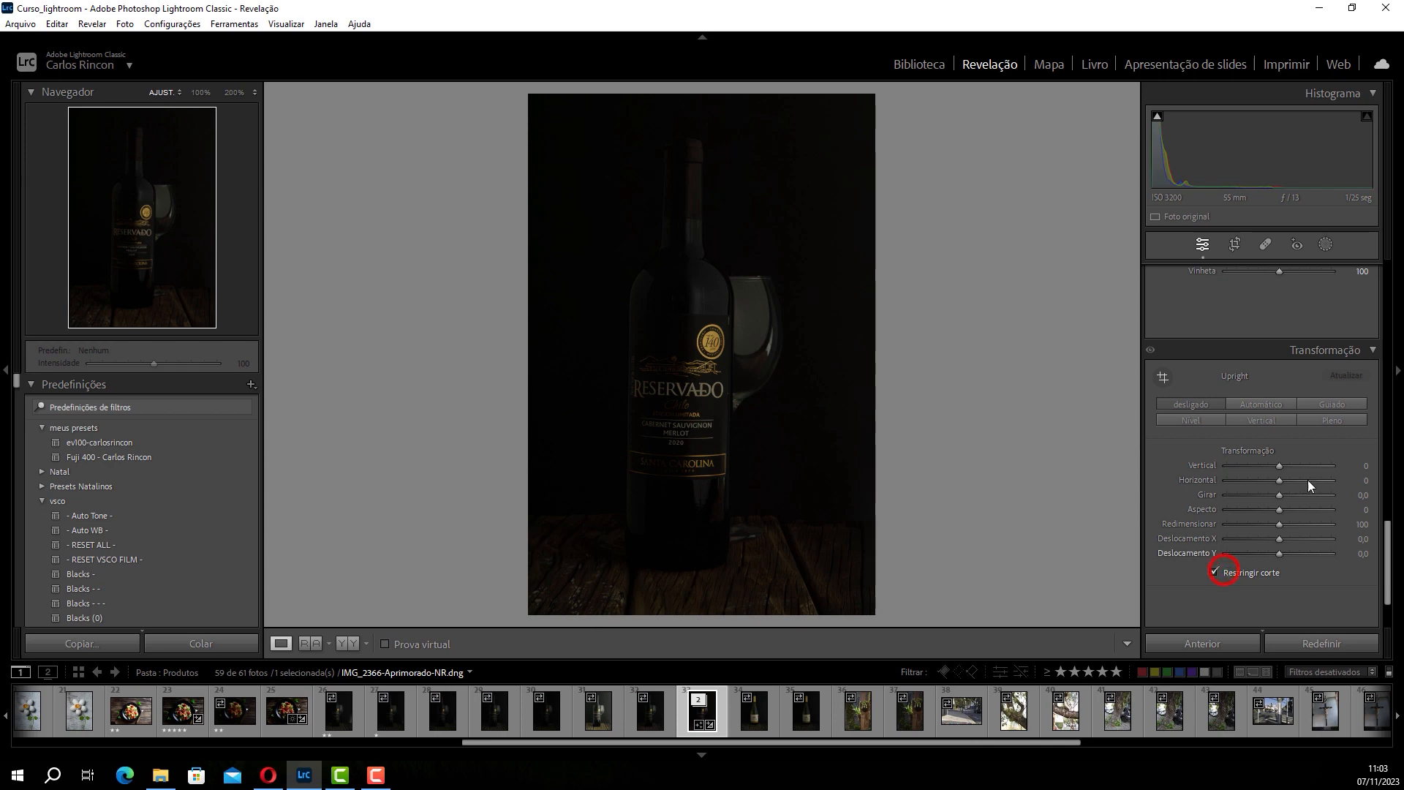
pyautogui.click(1262, 406)
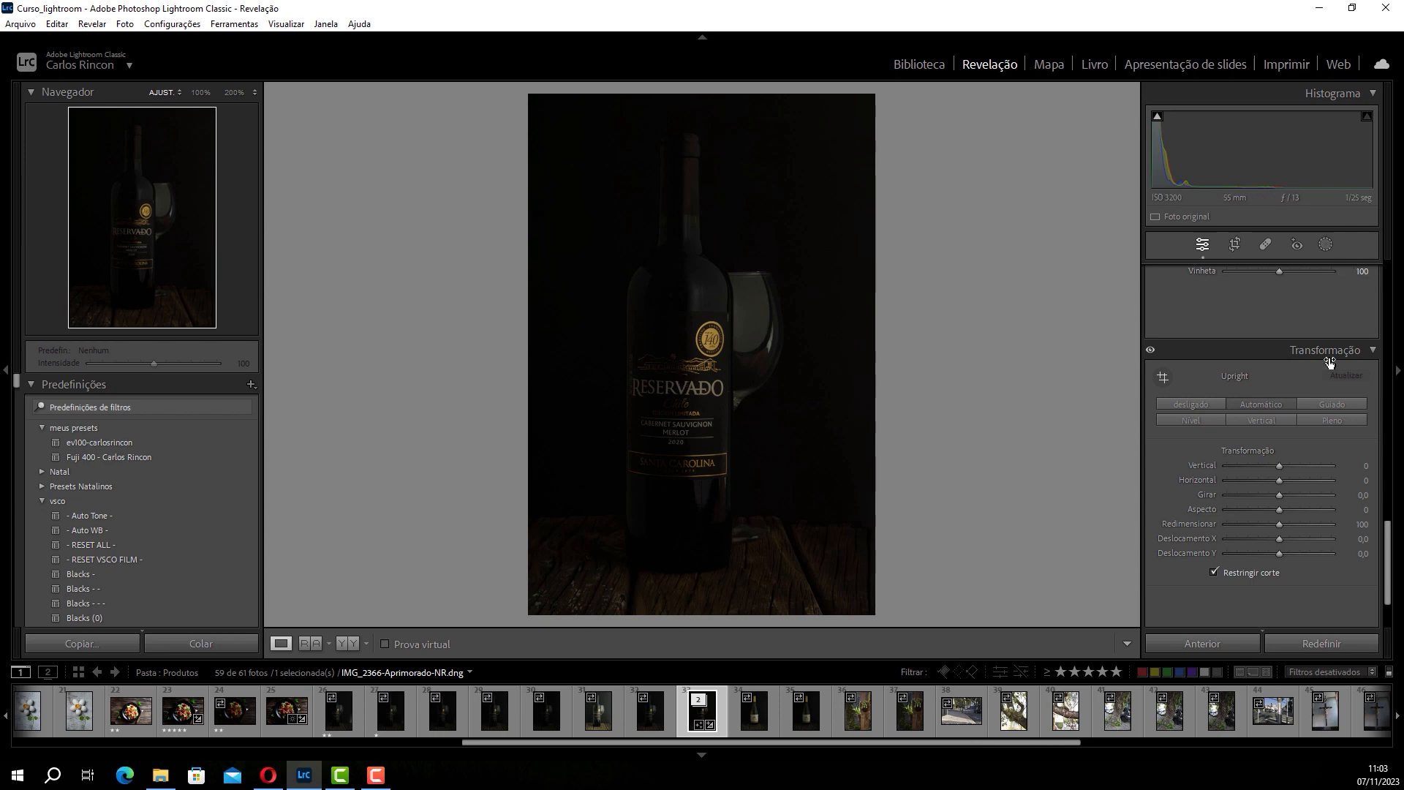
# Step: Add a tall radial gradient mask centered near the upper left corner of the wine bottle photo
pyautogui.scroll(15, 1319, 361)
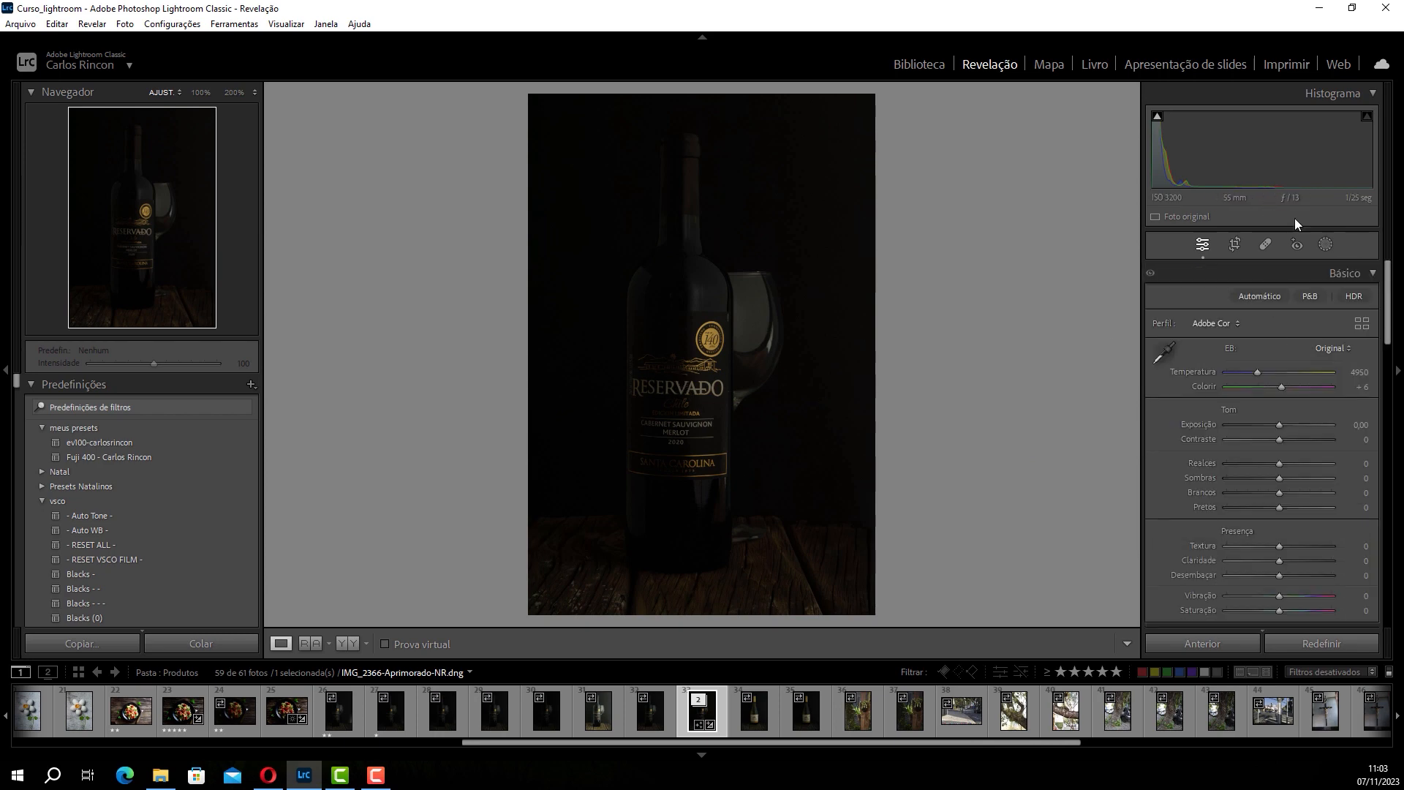
pyautogui.click(1326, 246)
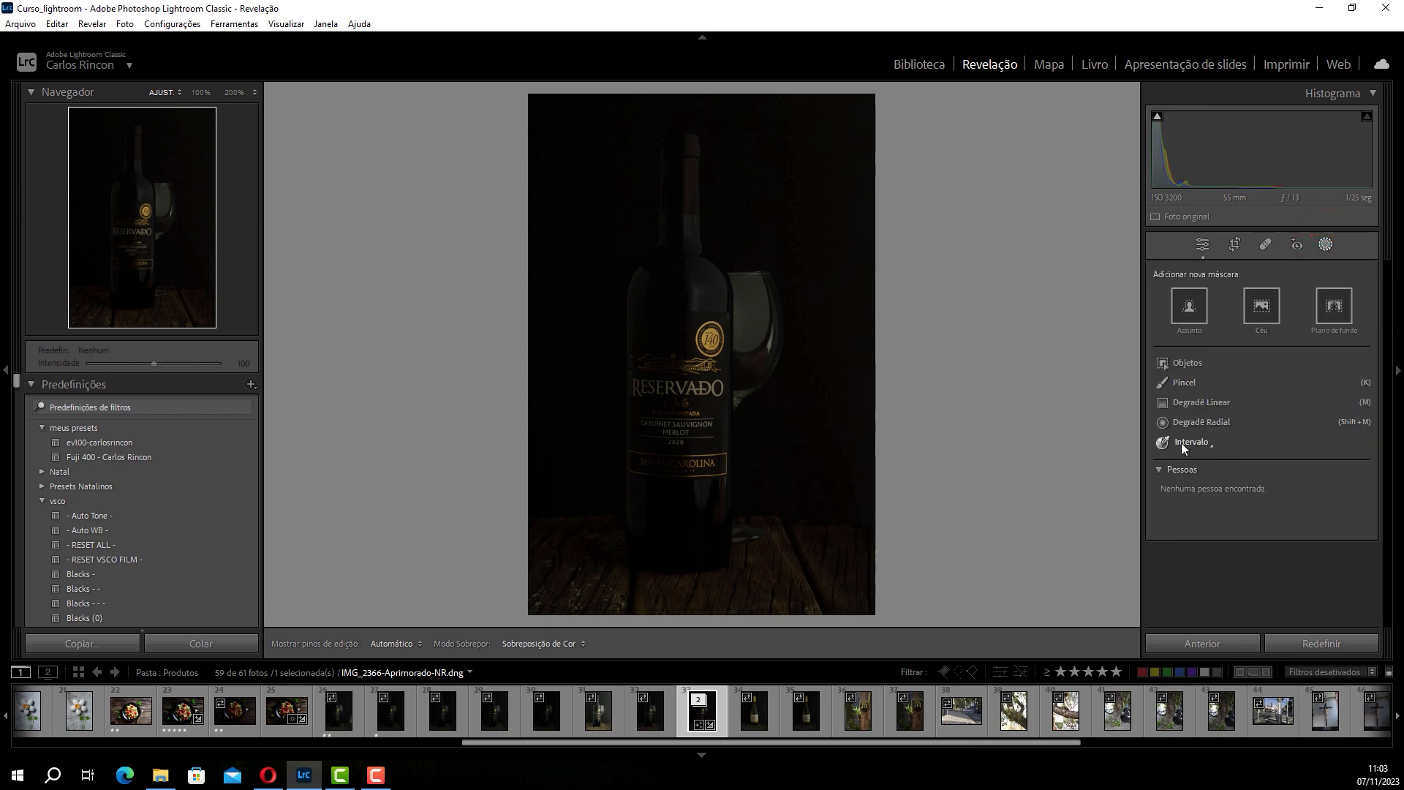
pyautogui.click(1185, 421)
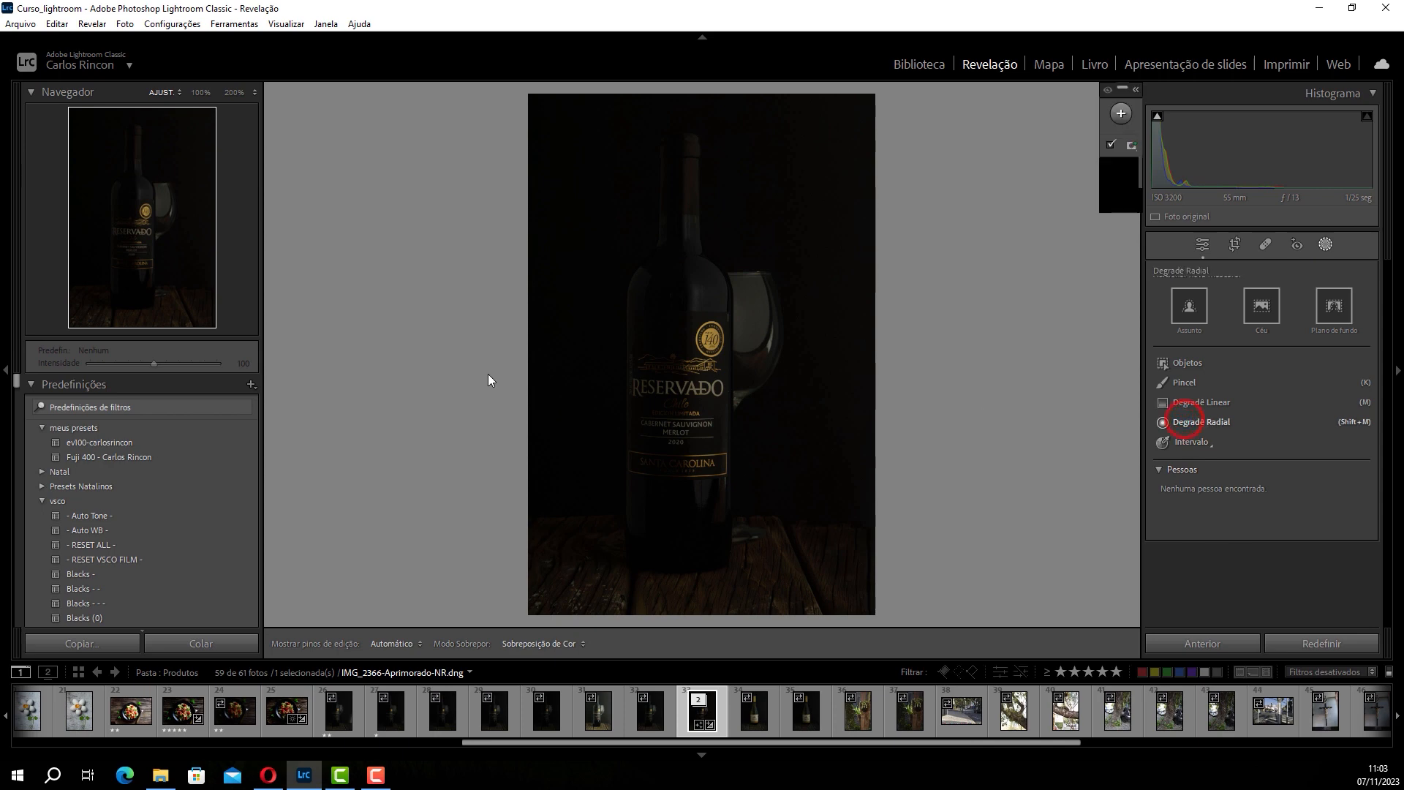
pyautogui.moveTo(543, 116); pyautogui.dragTo(699, 522)
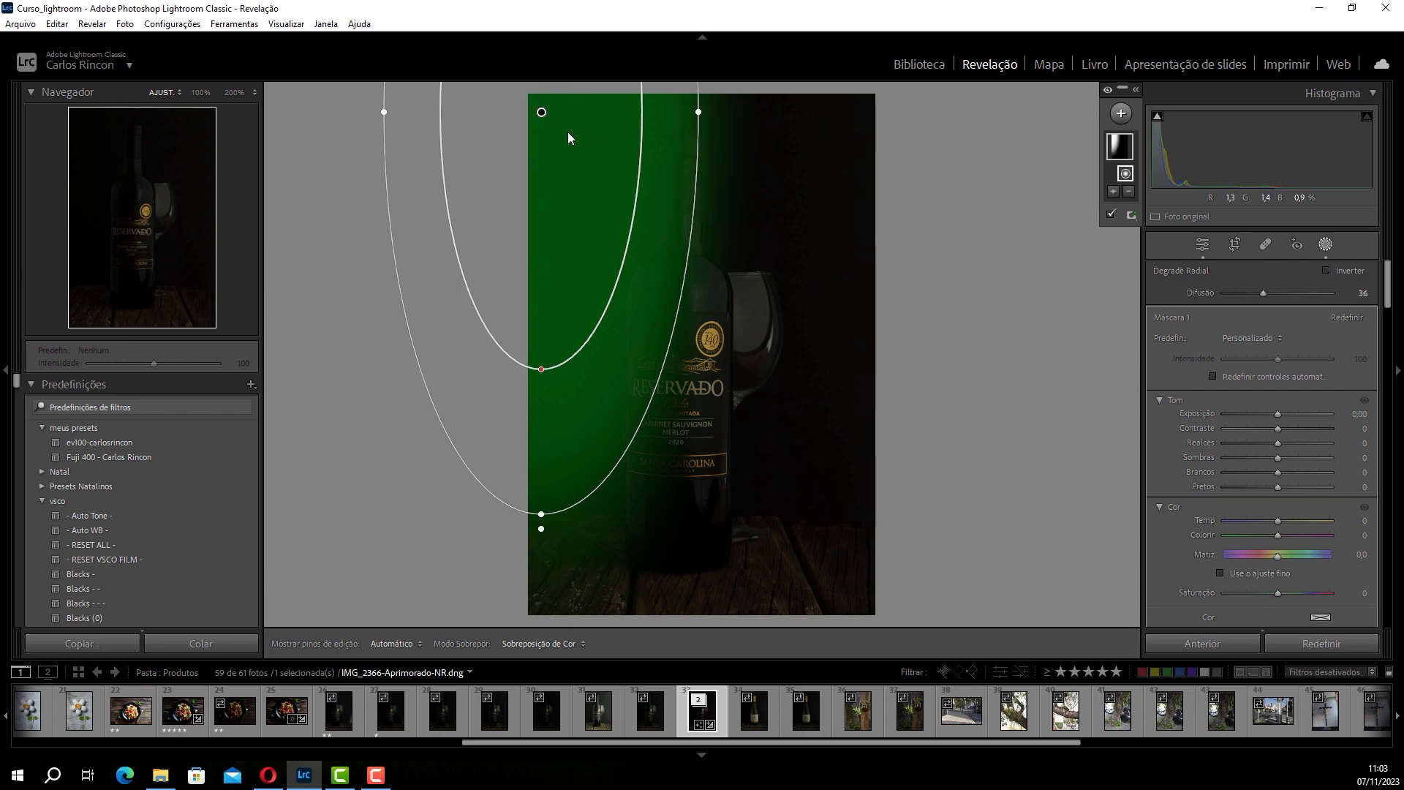
# Step: Move the radial mask down over the wine bottle's left side and set its exposure to 0.89
pyautogui.moveTo(568, 131); pyautogui.dragTo(611, 395)
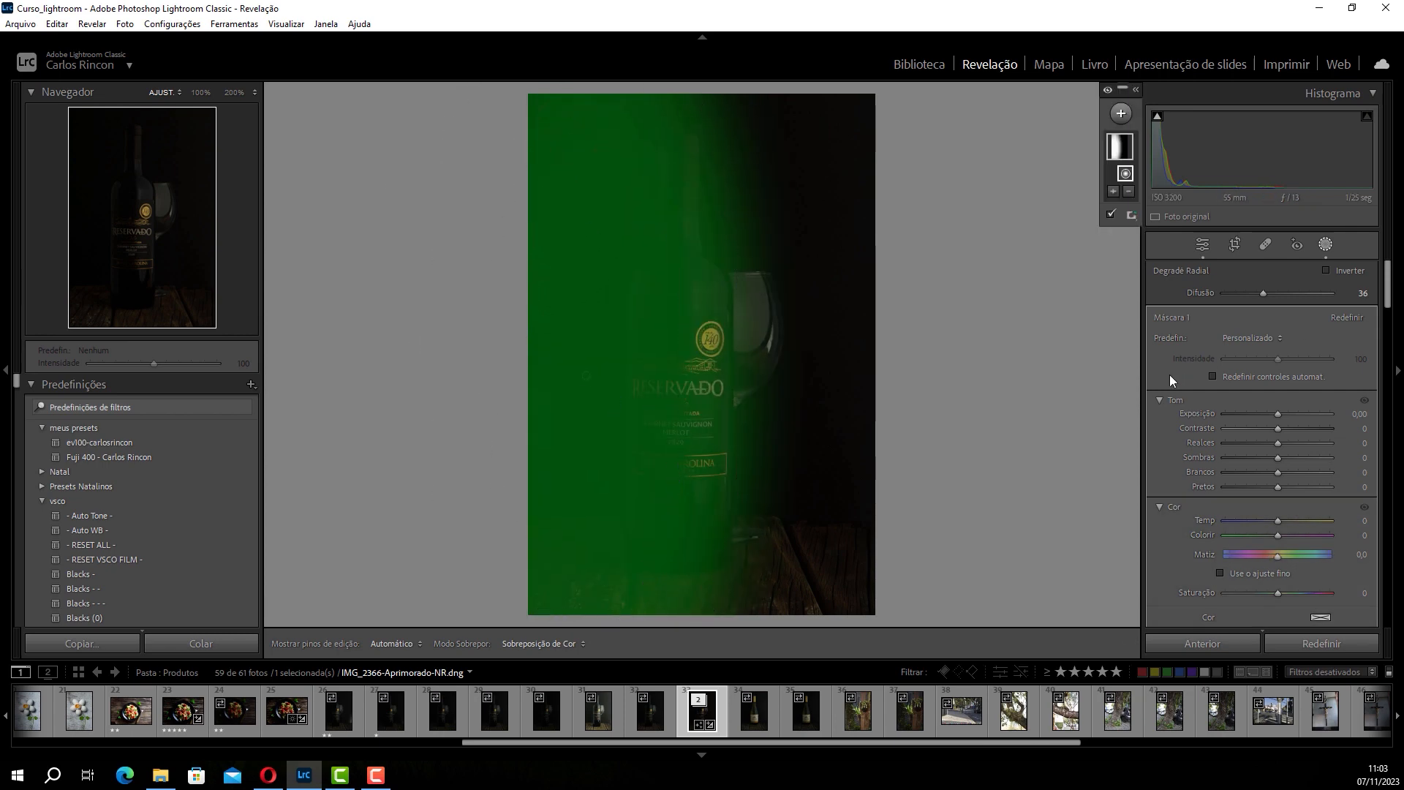
pyautogui.moveTo(1279, 414)
pyautogui.mouseDown()
pyautogui.moveTo(1305, 419)
pyautogui.moveTo(1290, 420)
pyautogui.mouseUp()
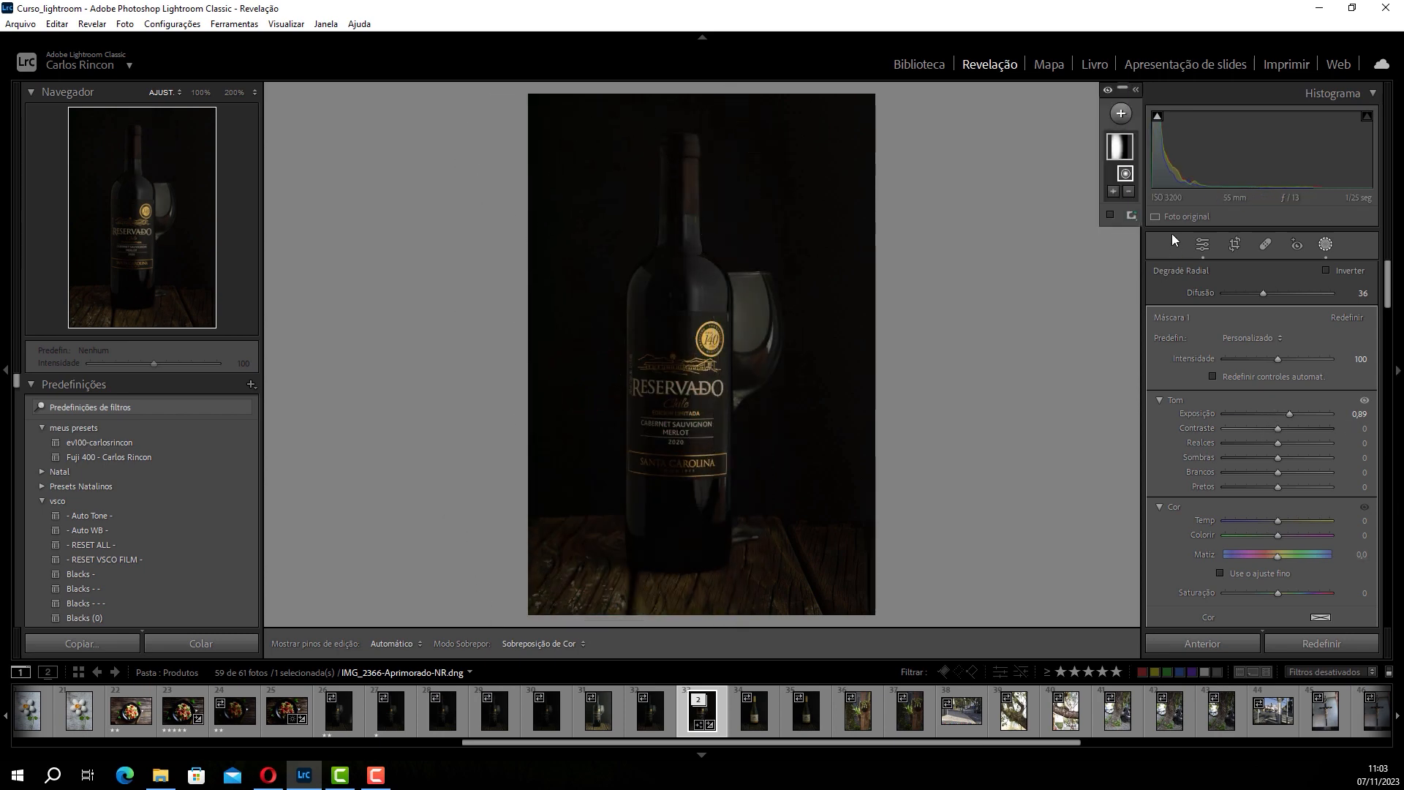
# Step: Set the Reservado bottle photo's overall contrast to +40 and compare it side by side with the original
pyautogui.click(1195, 245)
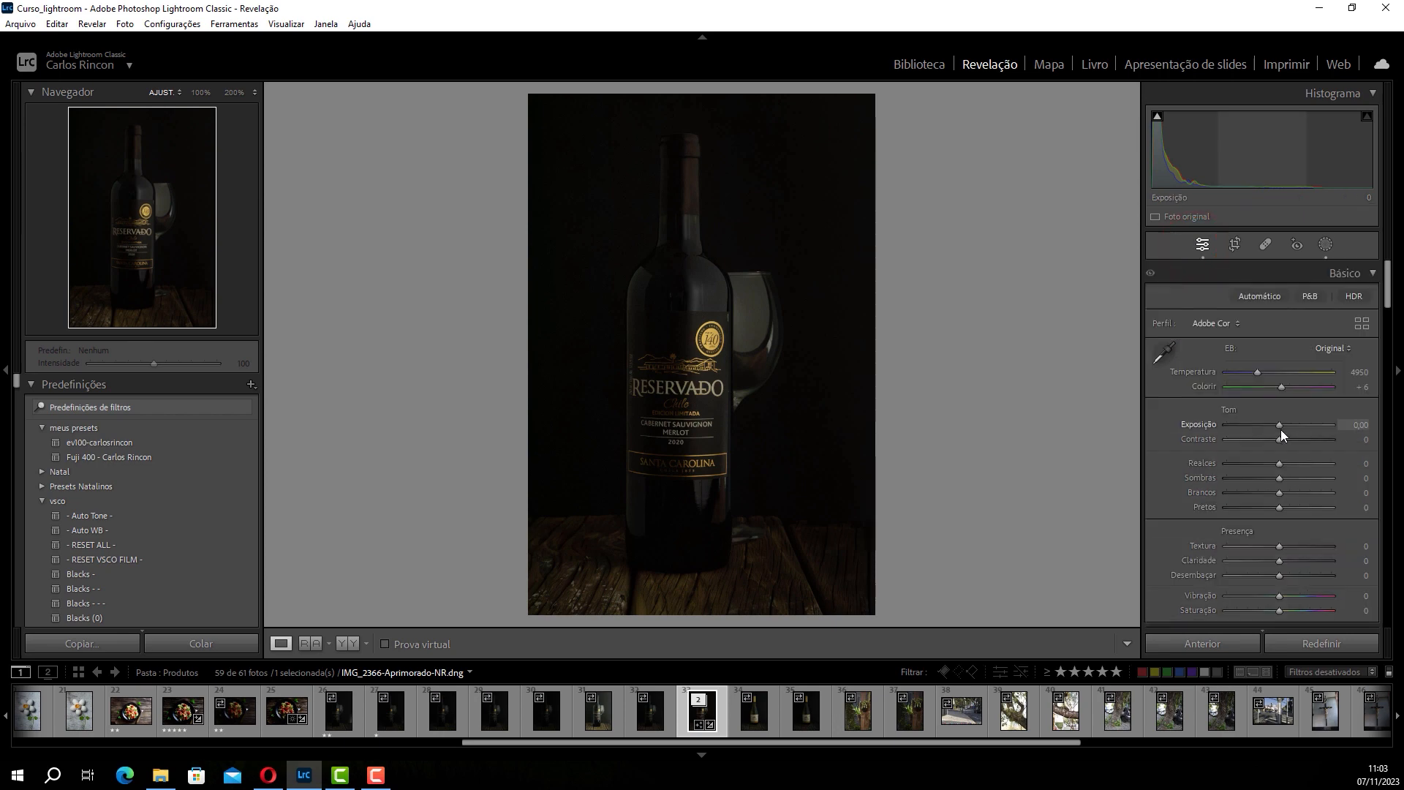
pyautogui.moveTo(1280, 440); pyautogui.dragTo(1308, 441)
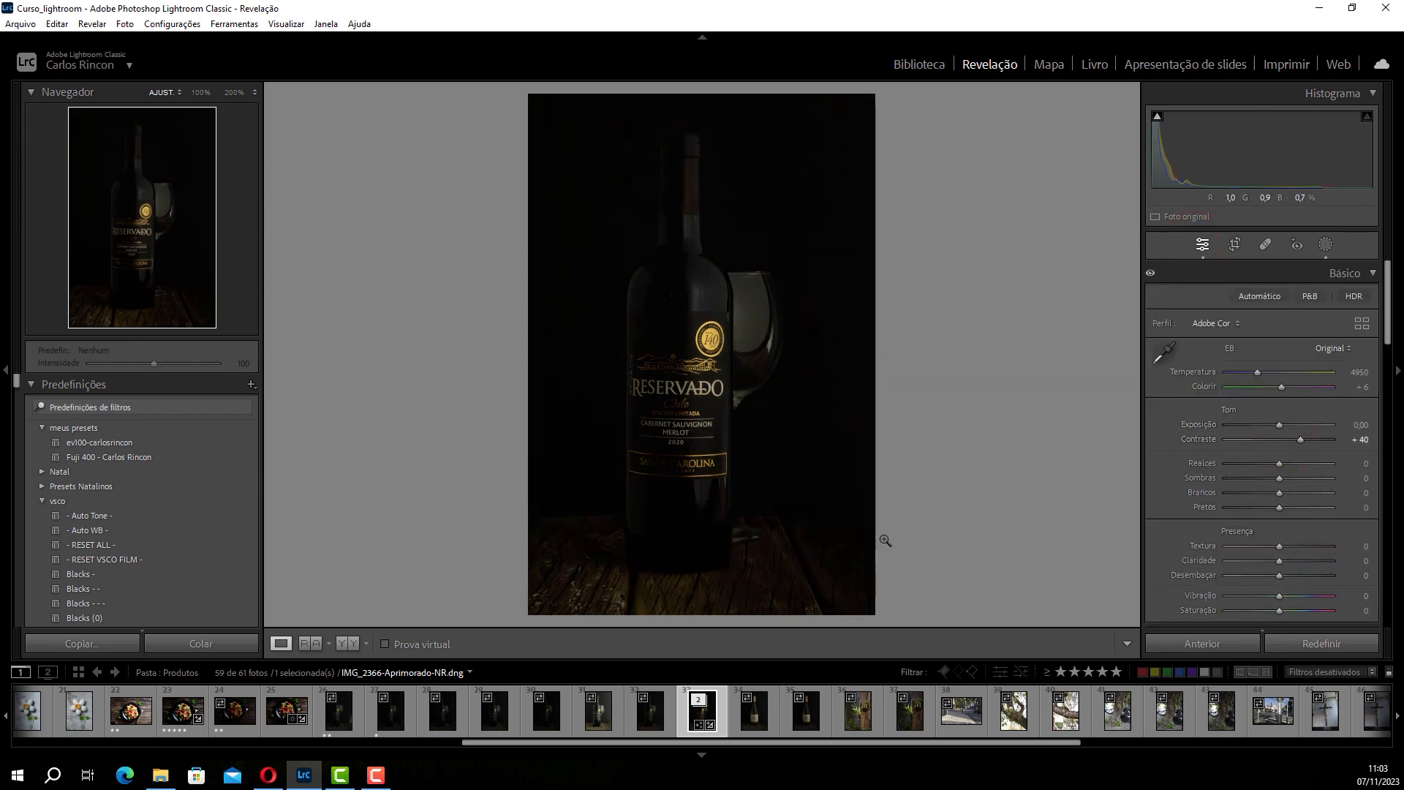
pyautogui.press('y')
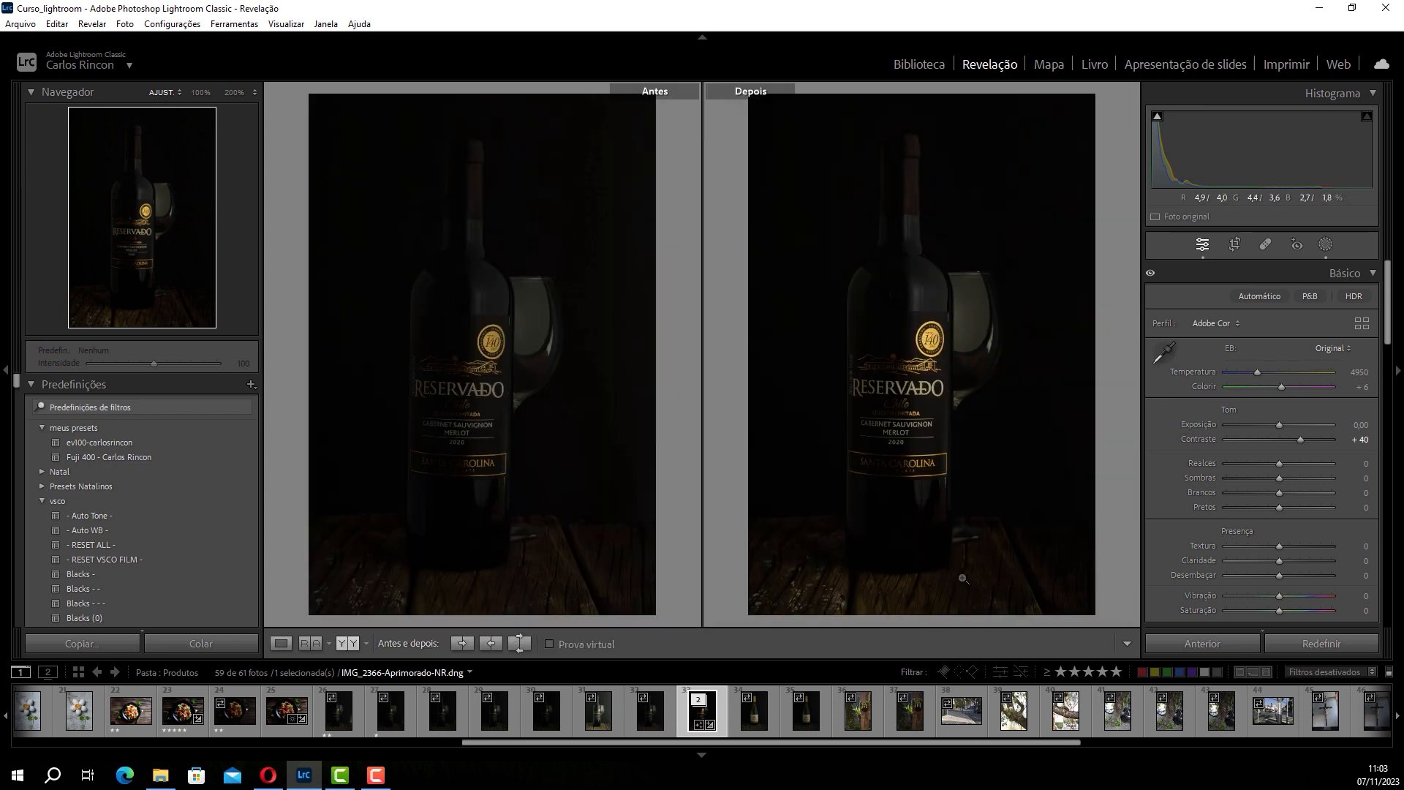
pyautogui.press('y')
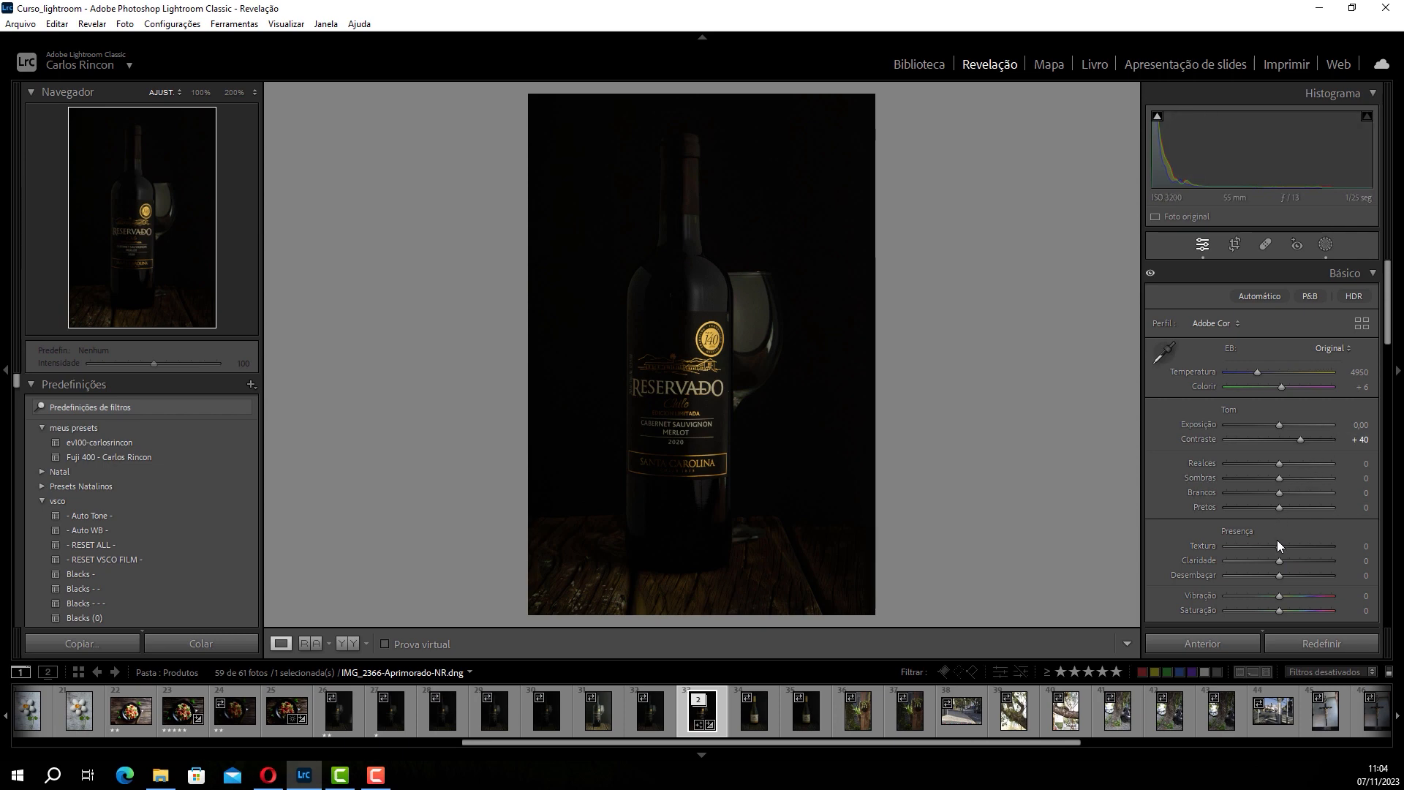
# Step: Set texture to +15 and clarity to +20, and inspect the bottle's neck and shoulders up close
pyautogui.click(1362, 547)
pyautogui.write('15')
pyautogui.click(1355, 561)
pyautogui.write('20')
pyautogui.press('Return')
pyautogui.click(625, 245)
pyautogui.moveTo(849, 320); pyautogui.dragTo(640, 382)
pyautogui.moveTo(991, 262); pyautogui.dragTo(708, 380)
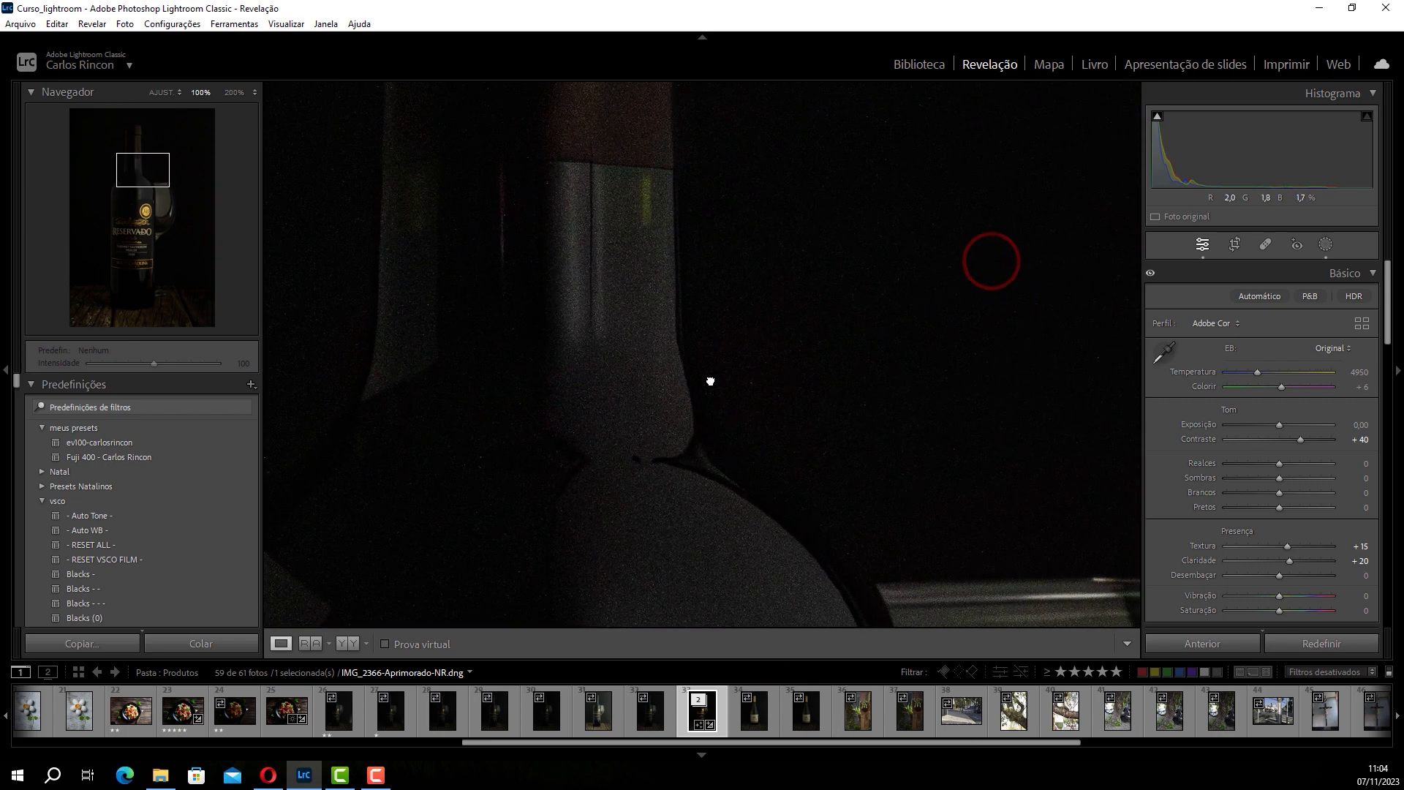
pyautogui.click(709, 379)
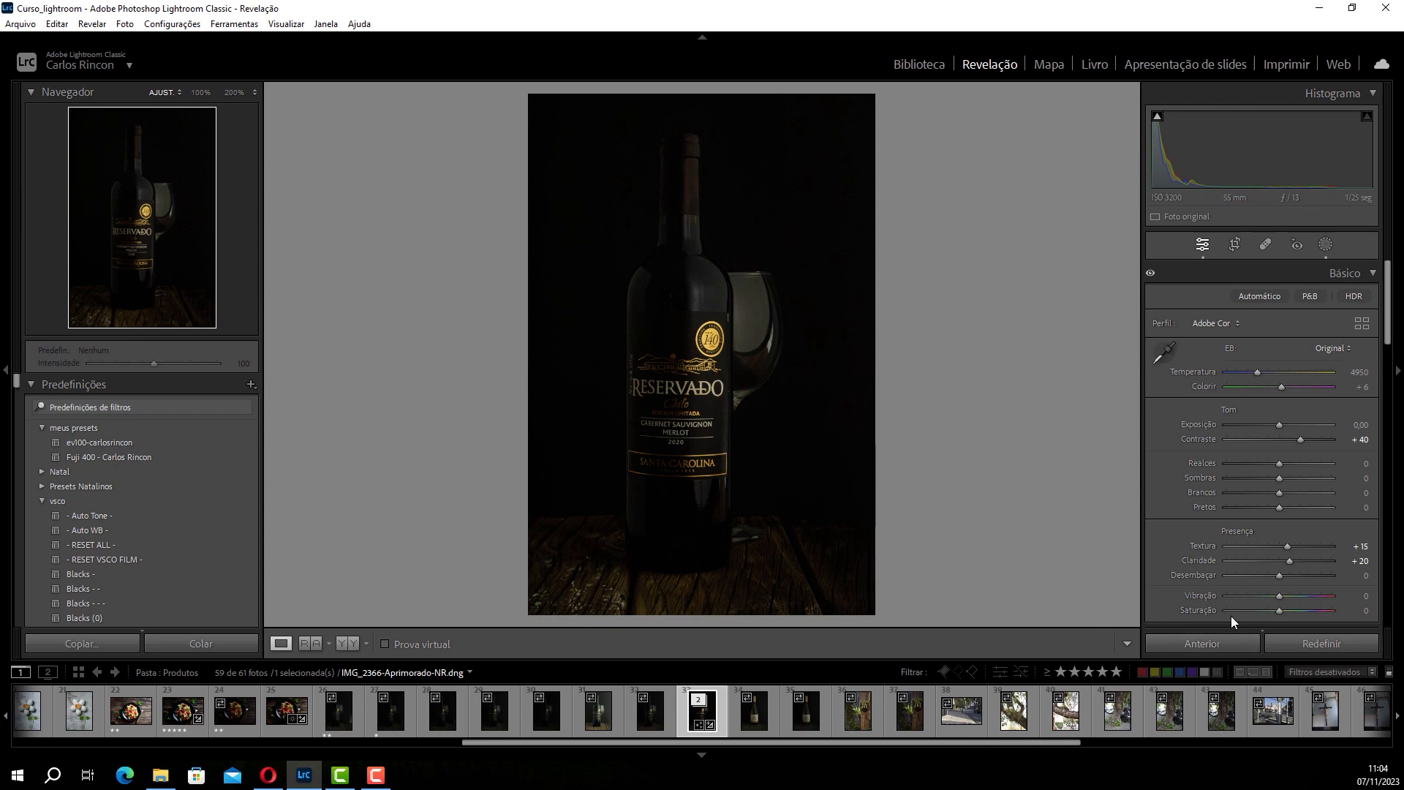
# Step: Set manual luminance noise reduction to 15 and inspect the grain on the bottle's shoulders up close
pyautogui.scroll(-5, 1260, 521)
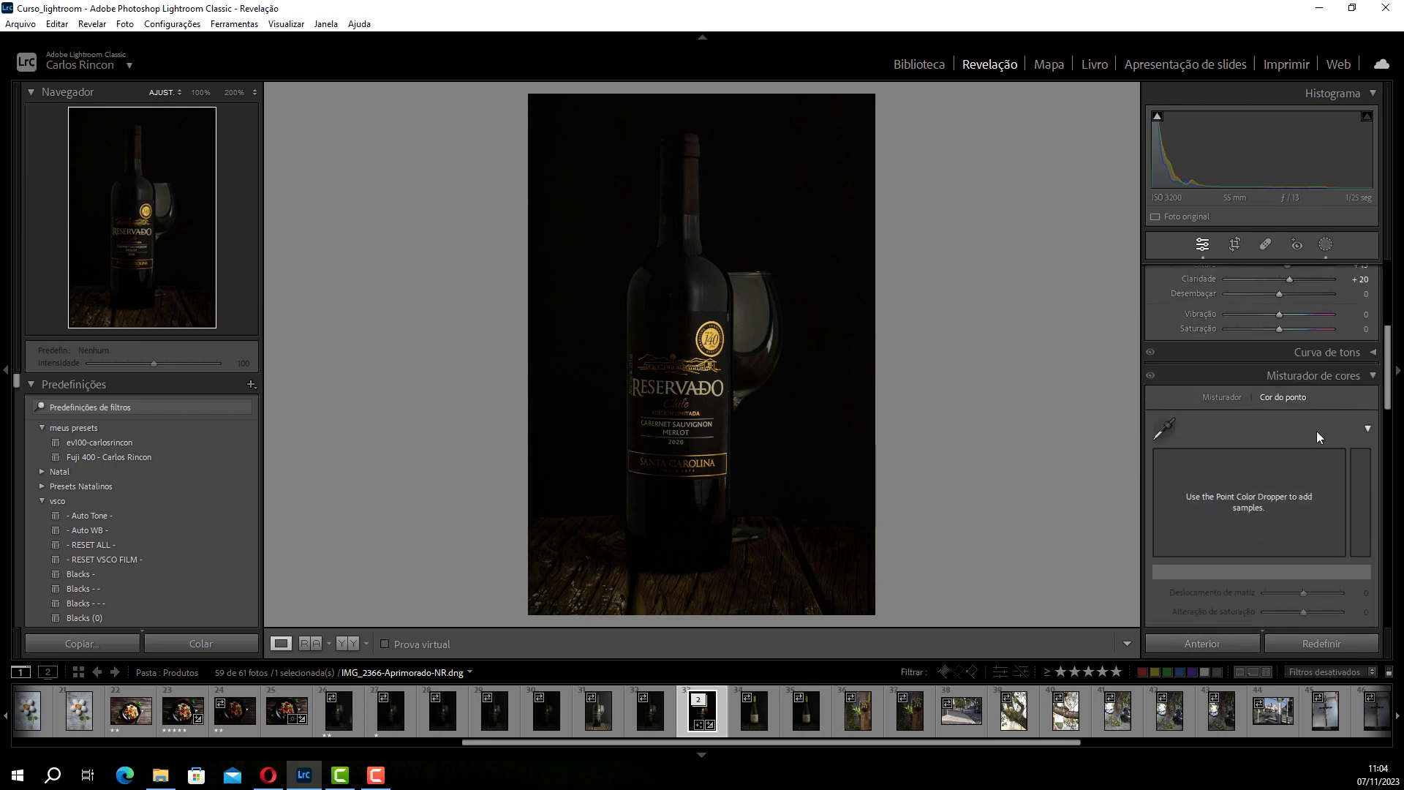
pyautogui.click(1370, 376)
pyautogui.scroll(-2, 1284, 466)
pyautogui.scroll(3, 1283, 465)
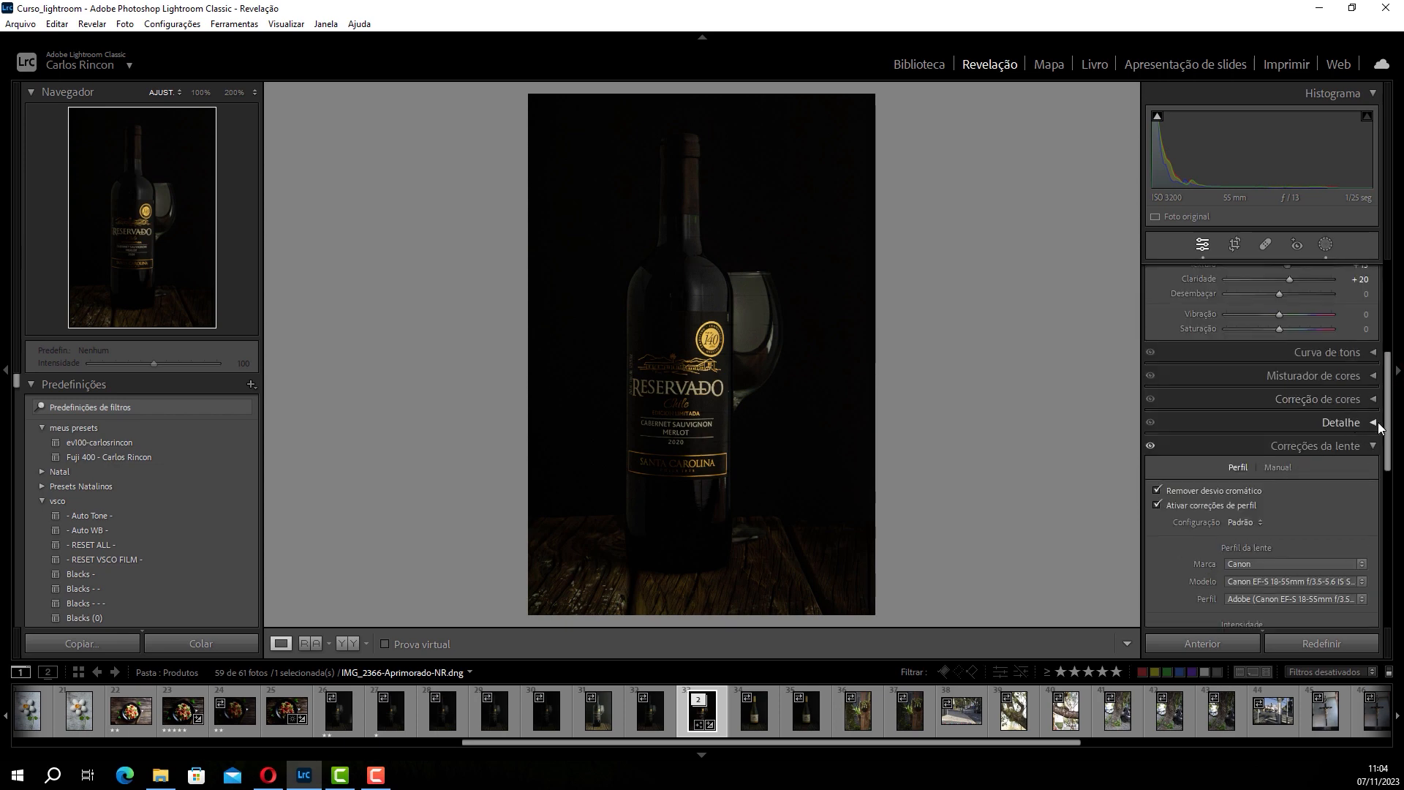
pyautogui.click(1373, 423)
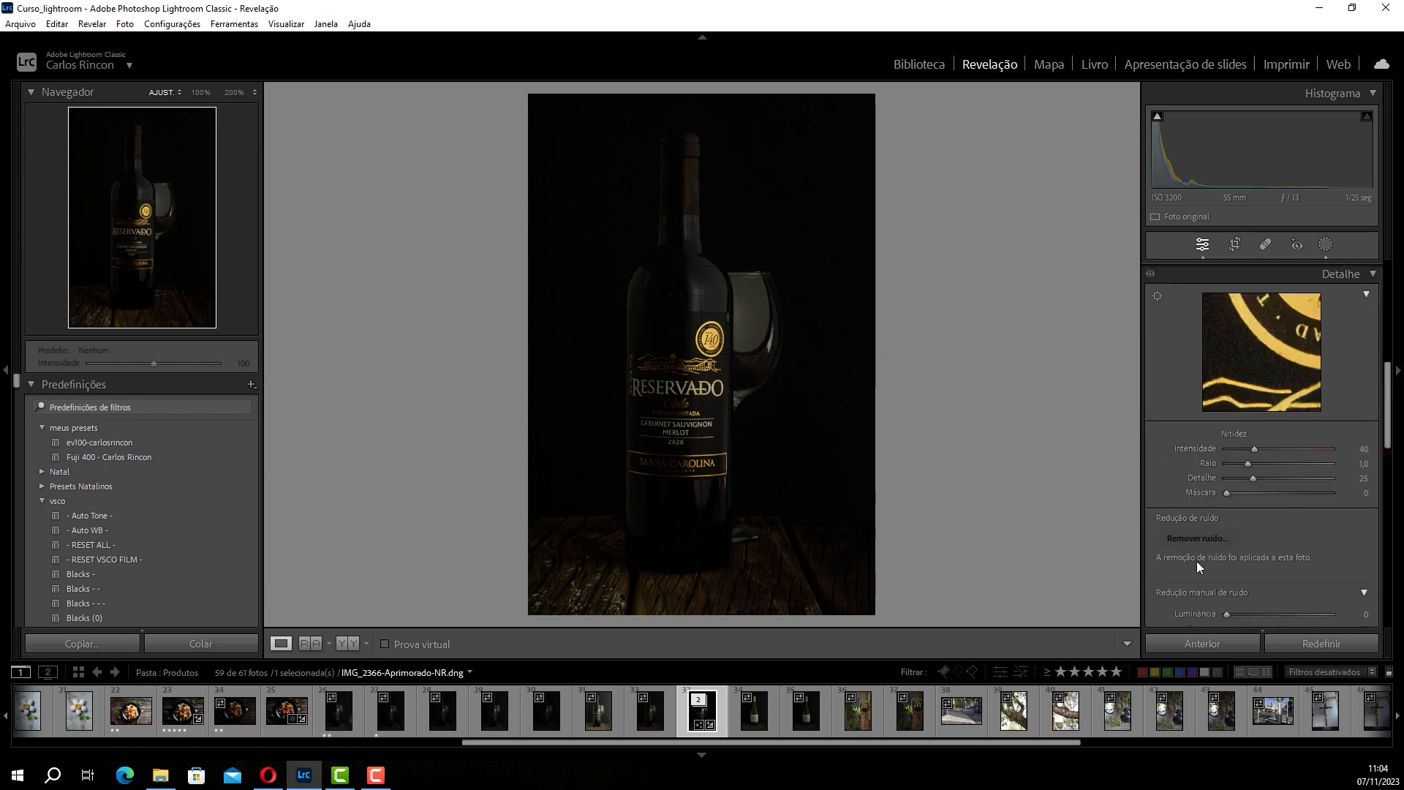
pyautogui.scroll(-2, 1206, 560)
pyautogui.moveTo(1231, 521); pyautogui.dragTo(1242, 526)
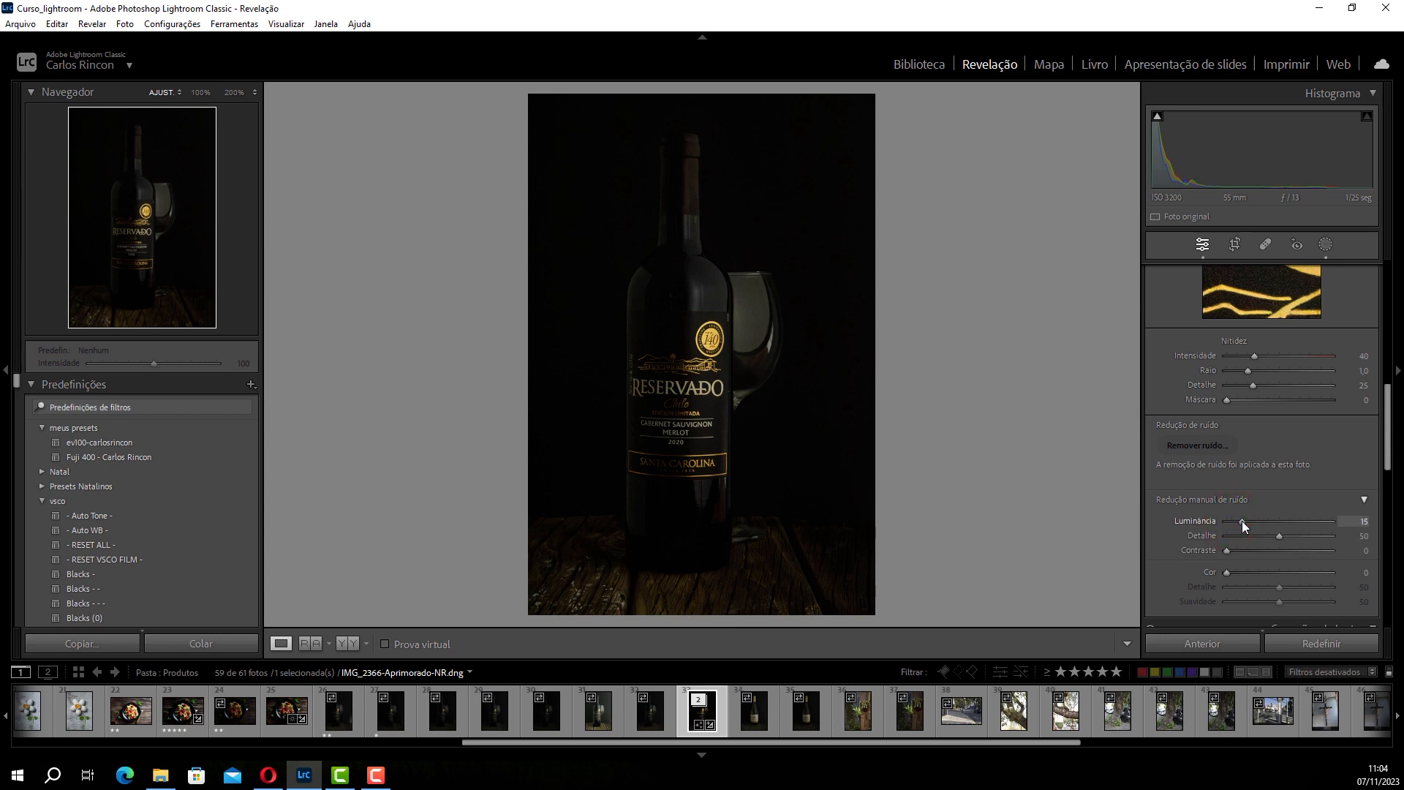
pyautogui.click(659, 252)
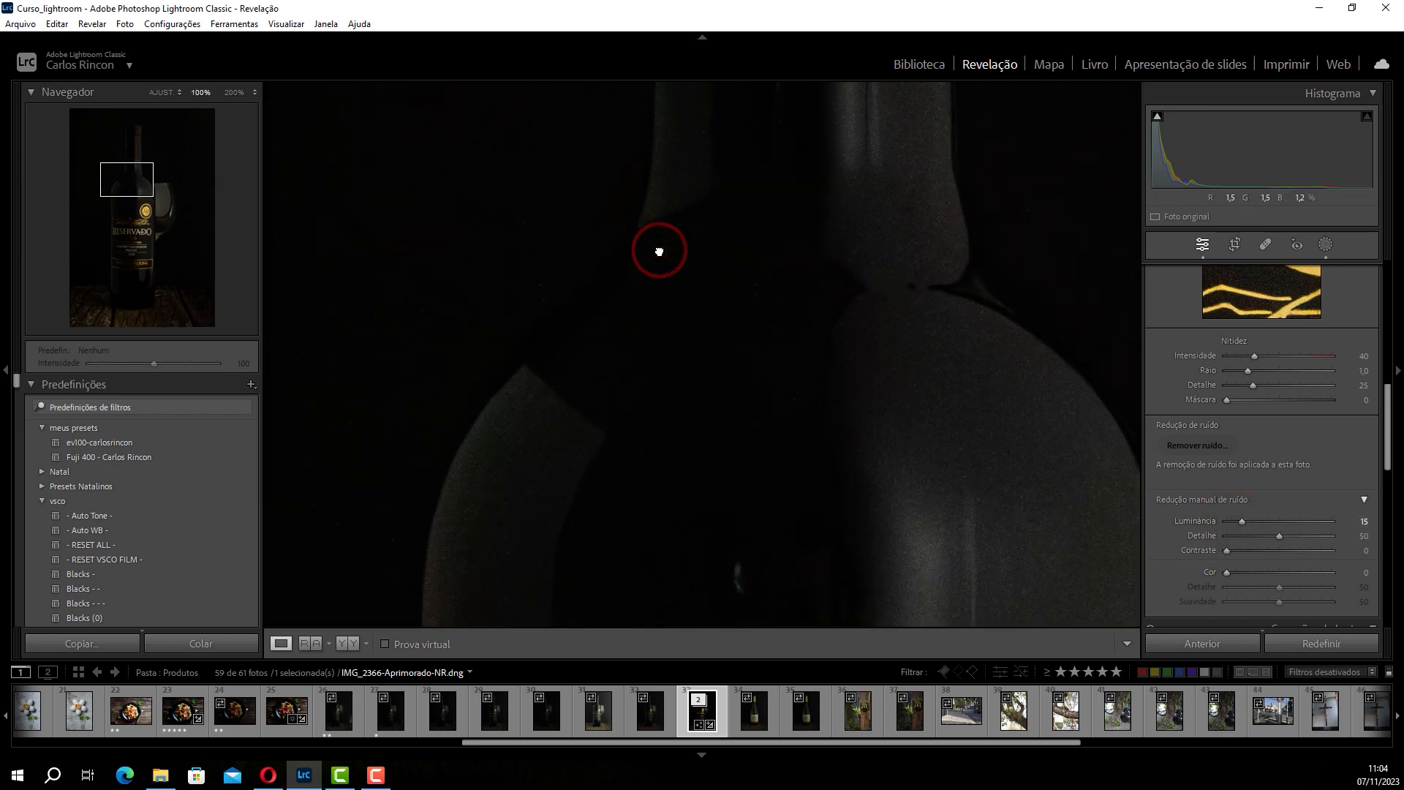
pyautogui.click(453, 401)
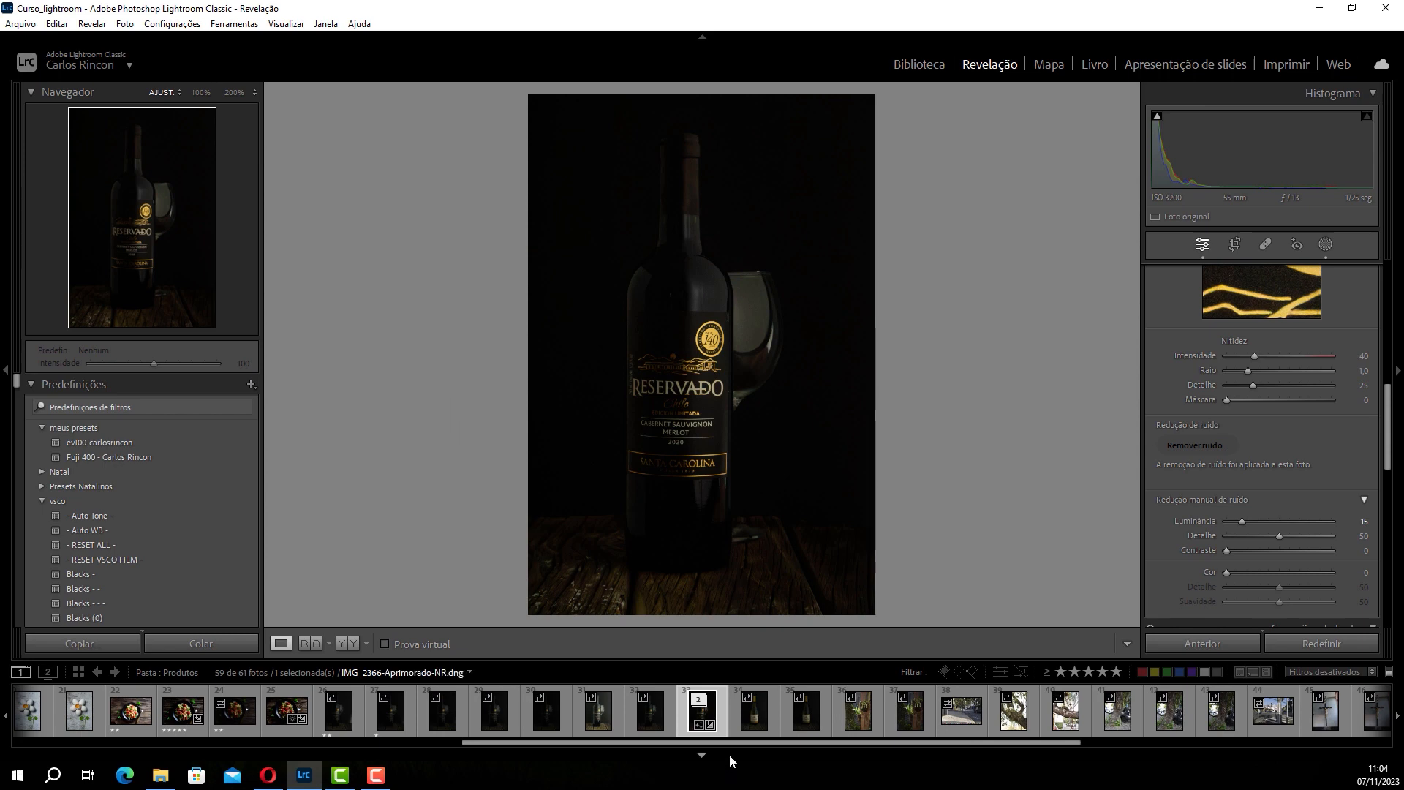
# Step: Enhance the Casa Lia bottle photo with AI noise removal at intensity 43, stacking the result with the original, and inspect it up close
pyautogui.click(758, 715)
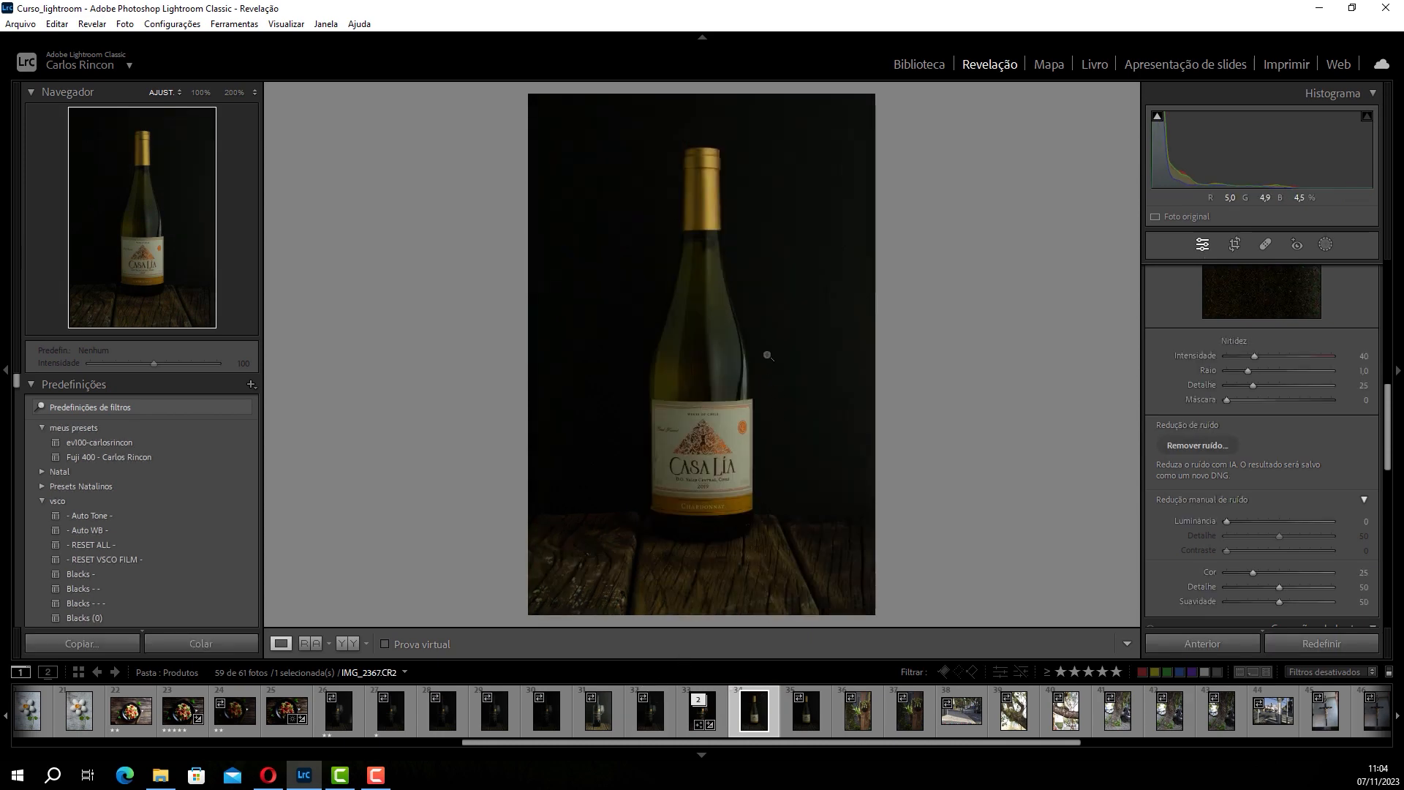
pyautogui.click(686, 340)
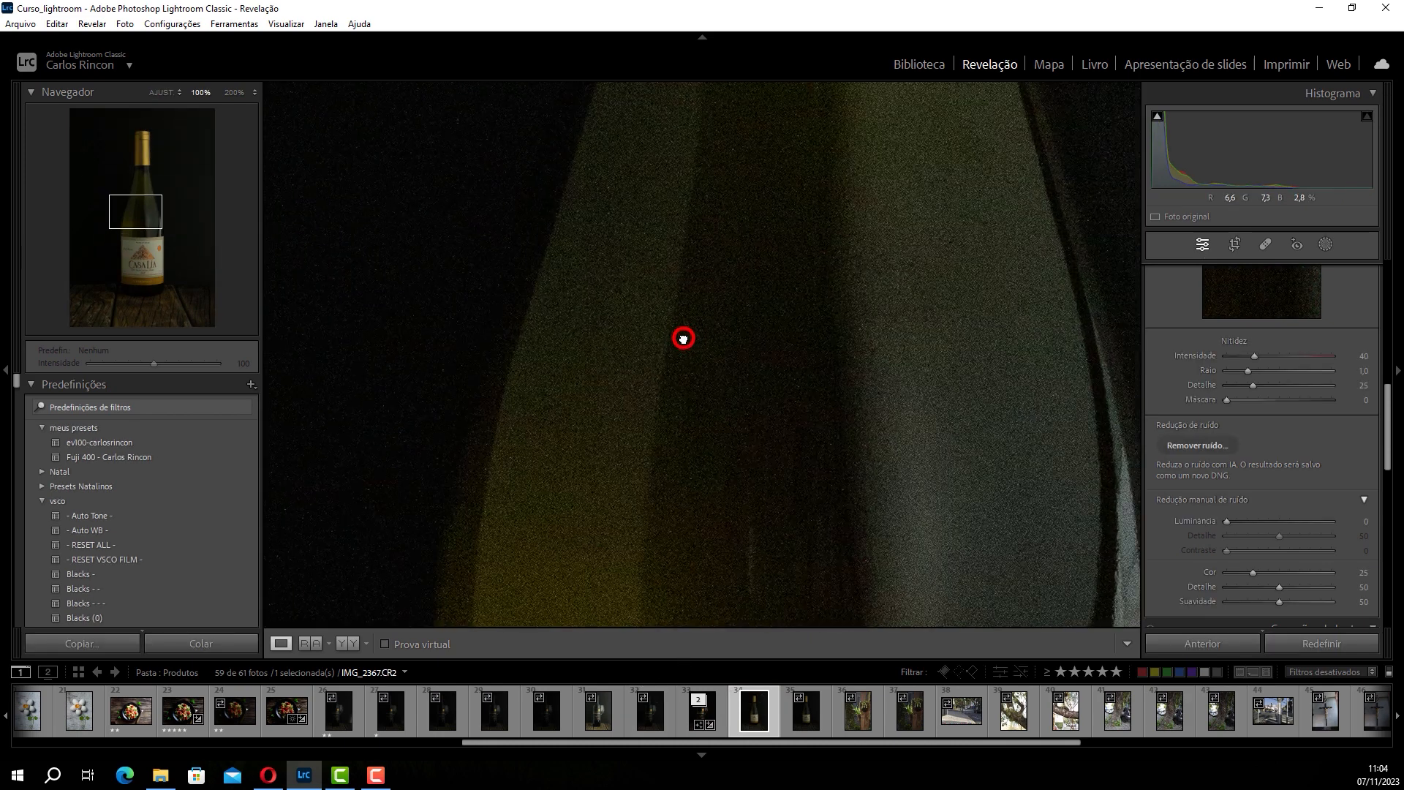
pyautogui.click(952, 380)
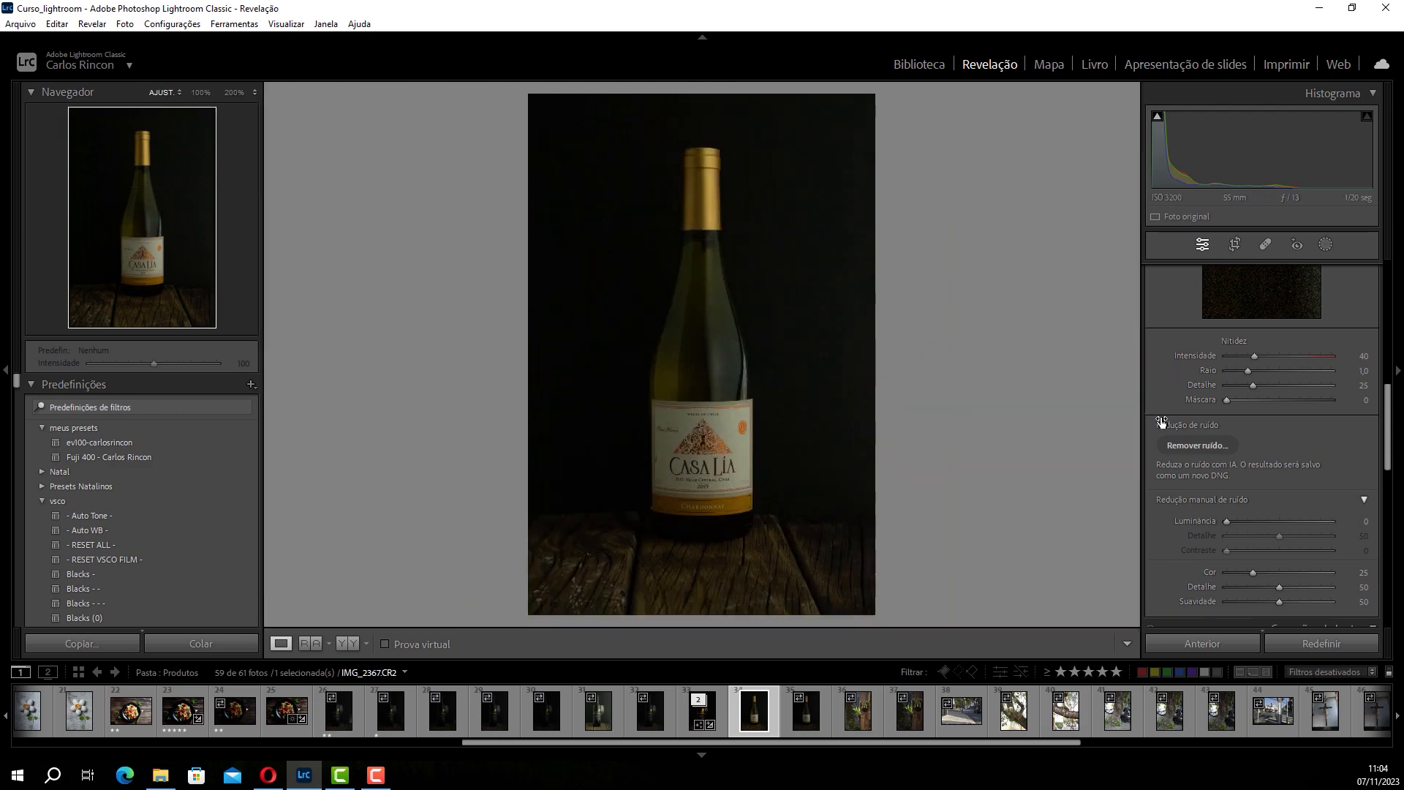
pyautogui.click(1189, 448)
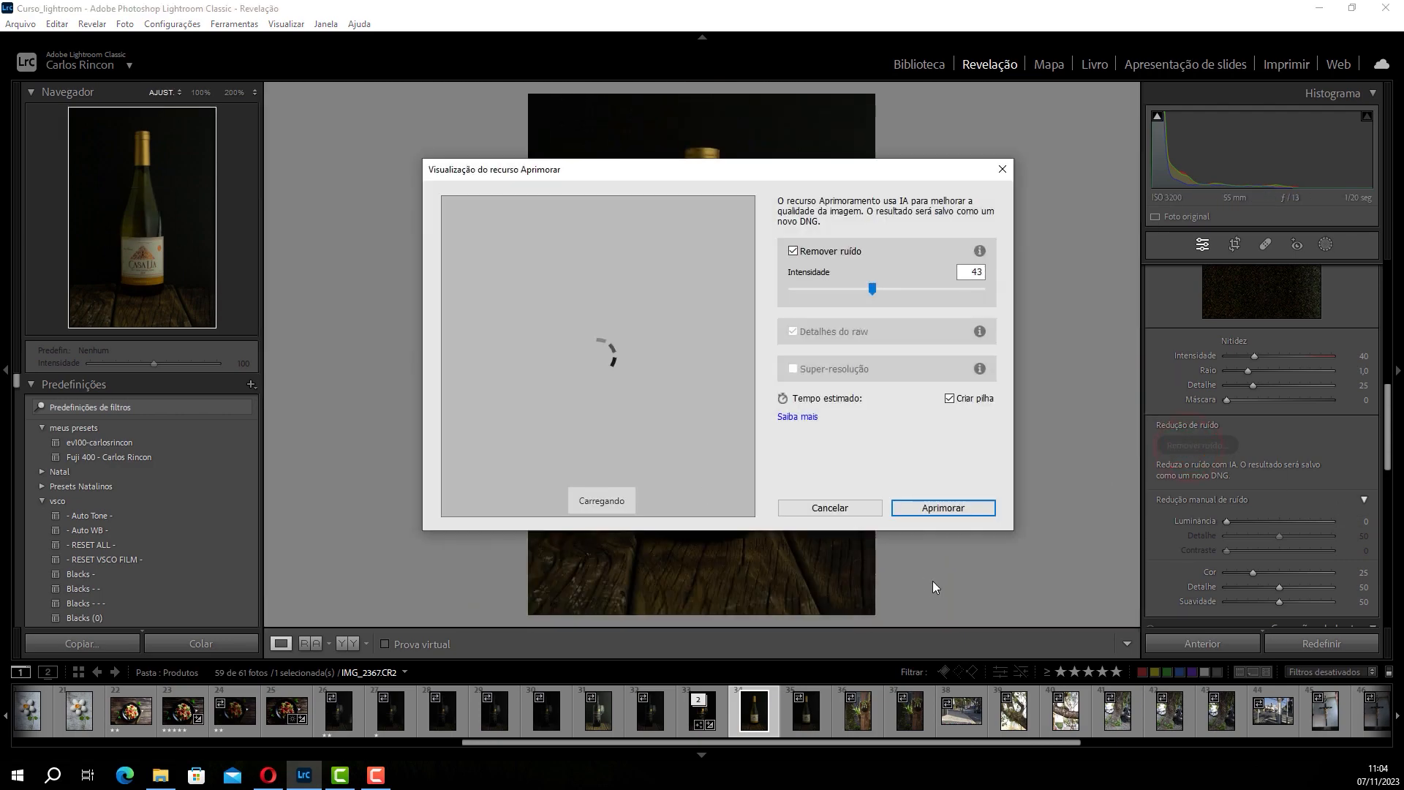
pyautogui.click(966, 508)
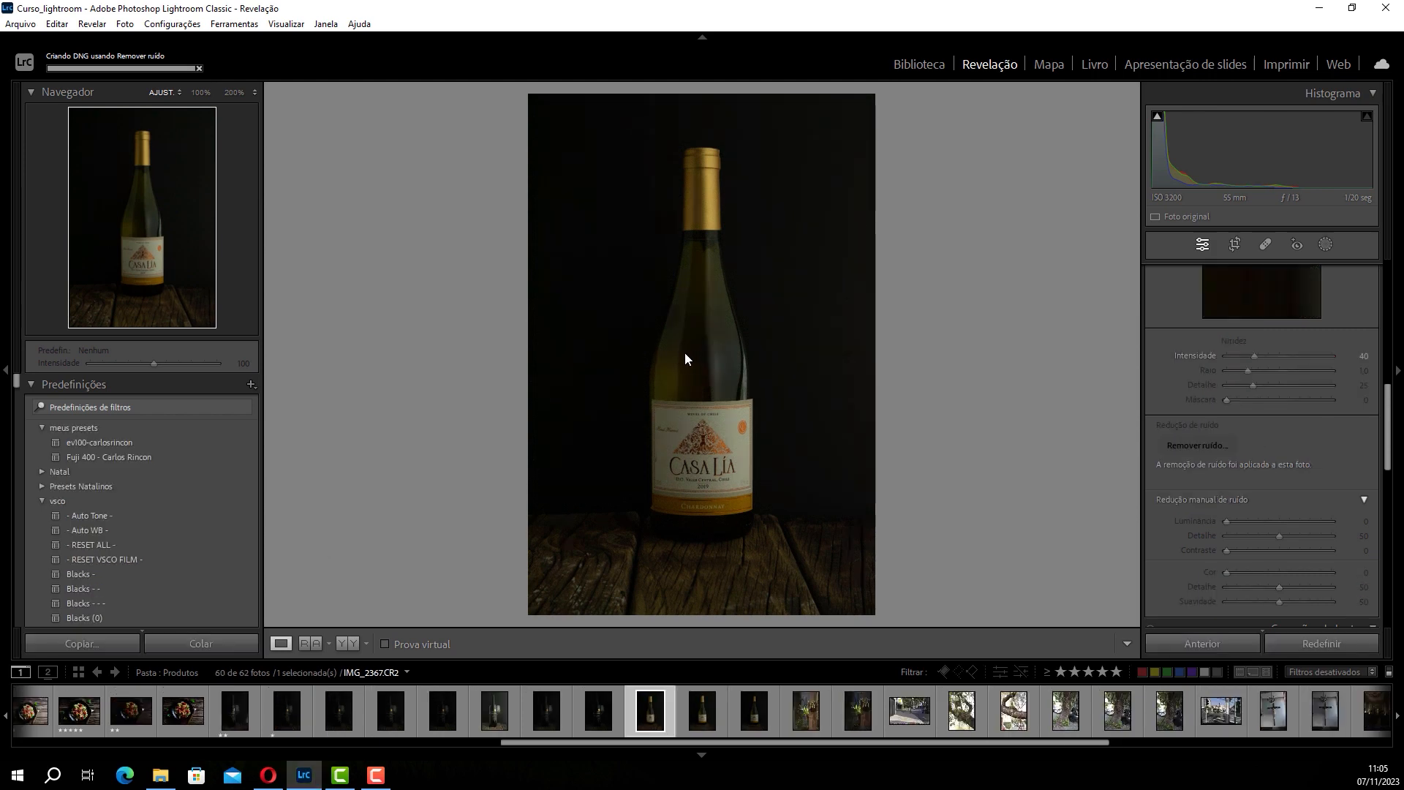
pyautogui.click(711, 381)
pyautogui.moveTo(658, 345); pyautogui.dragTo(812, 436)
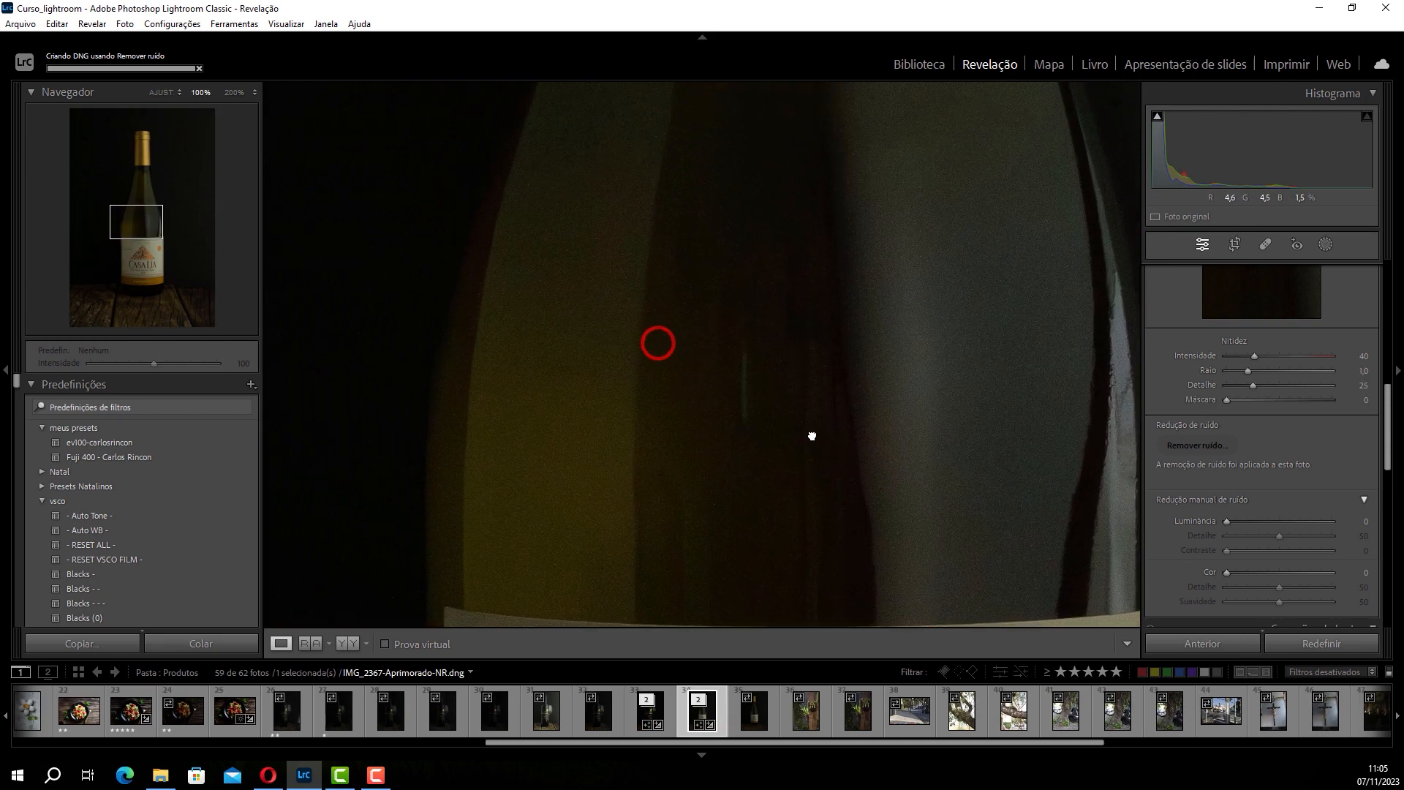
pyautogui.moveTo(758, 275); pyautogui.dragTo(683, 486)
pyautogui.click(708, 367)
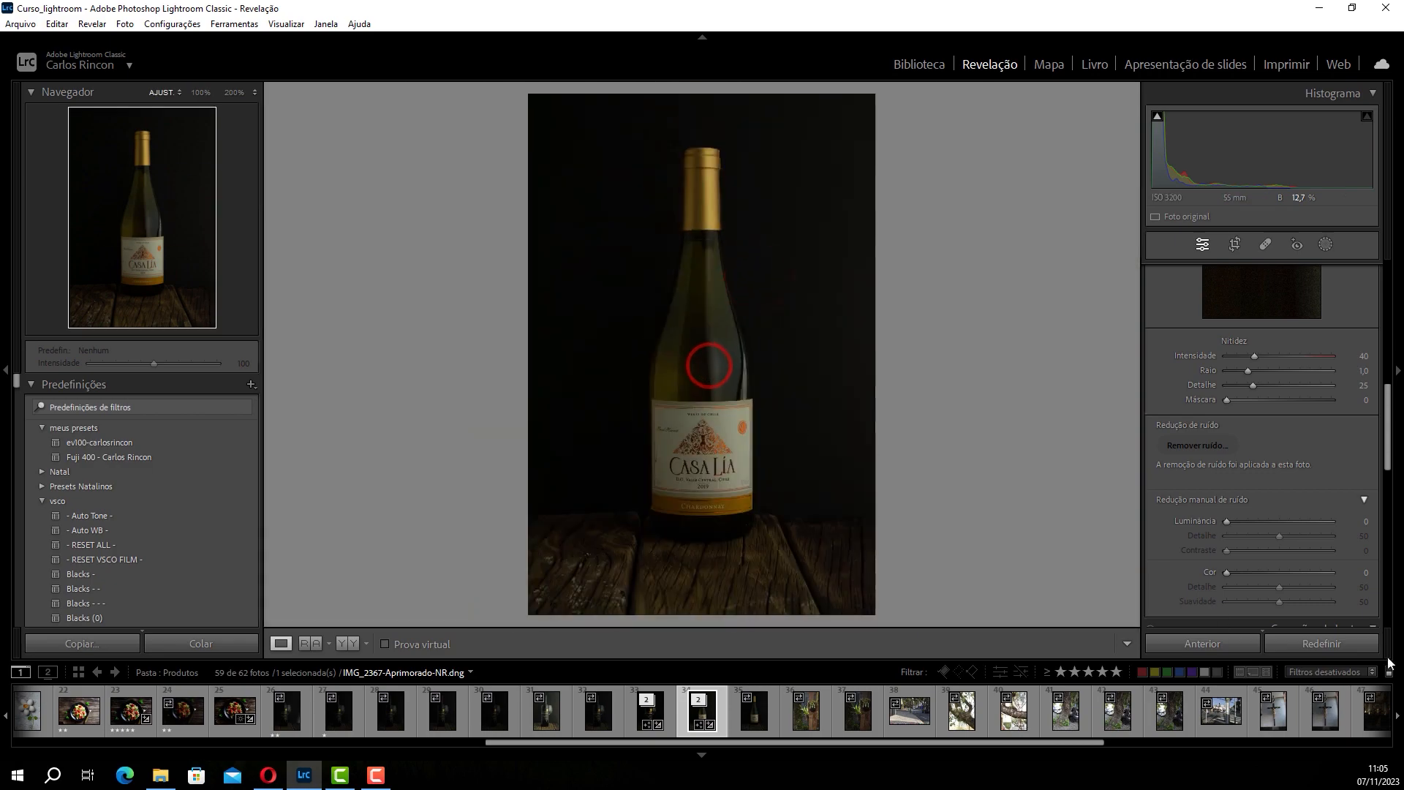
# Step: Add a tall radial gradient mask over the Casa Lia bottle's left side, with exposure 0.50 and contrast 53
pyautogui.scroll(10, 1265, 333)
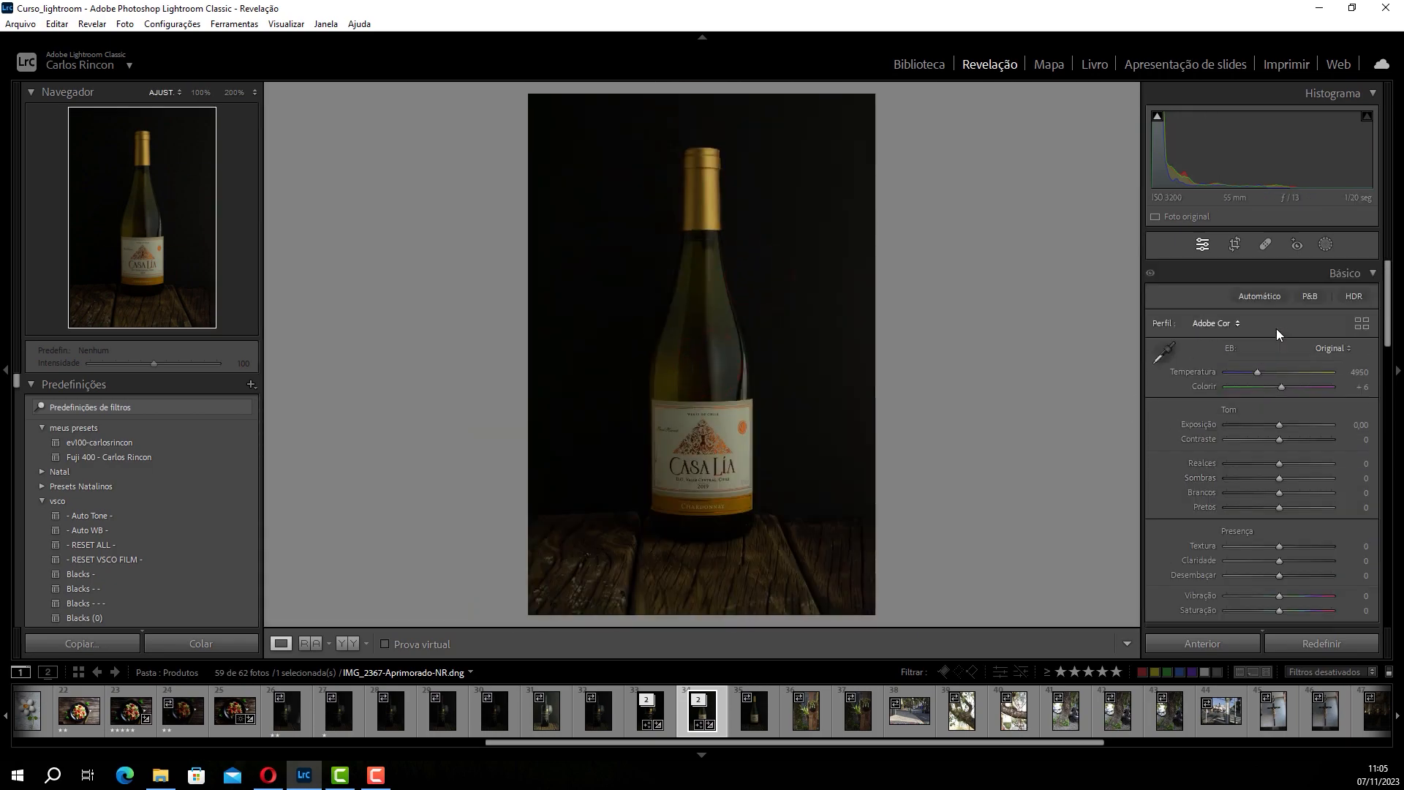
pyautogui.click(1325, 246)
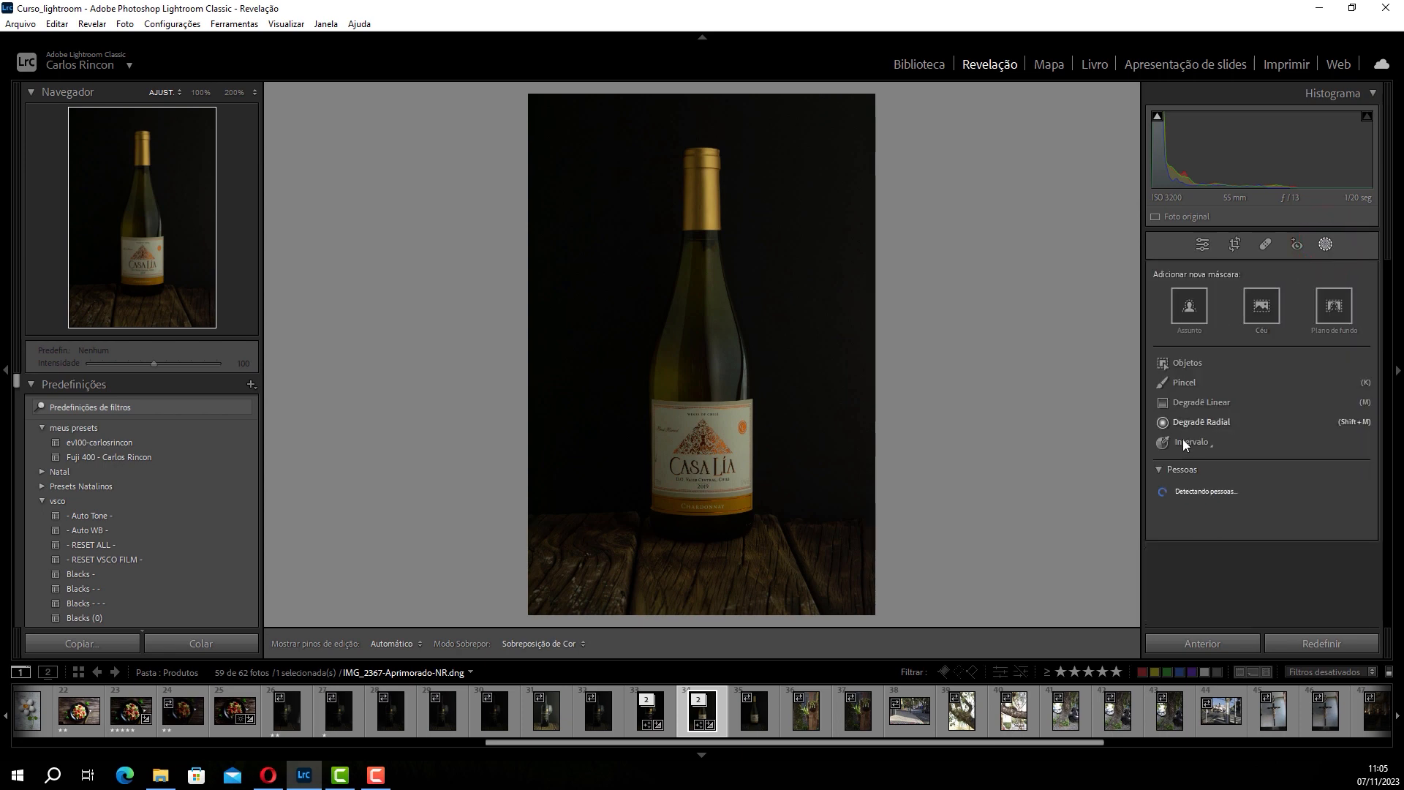
pyautogui.click(1195, 423)
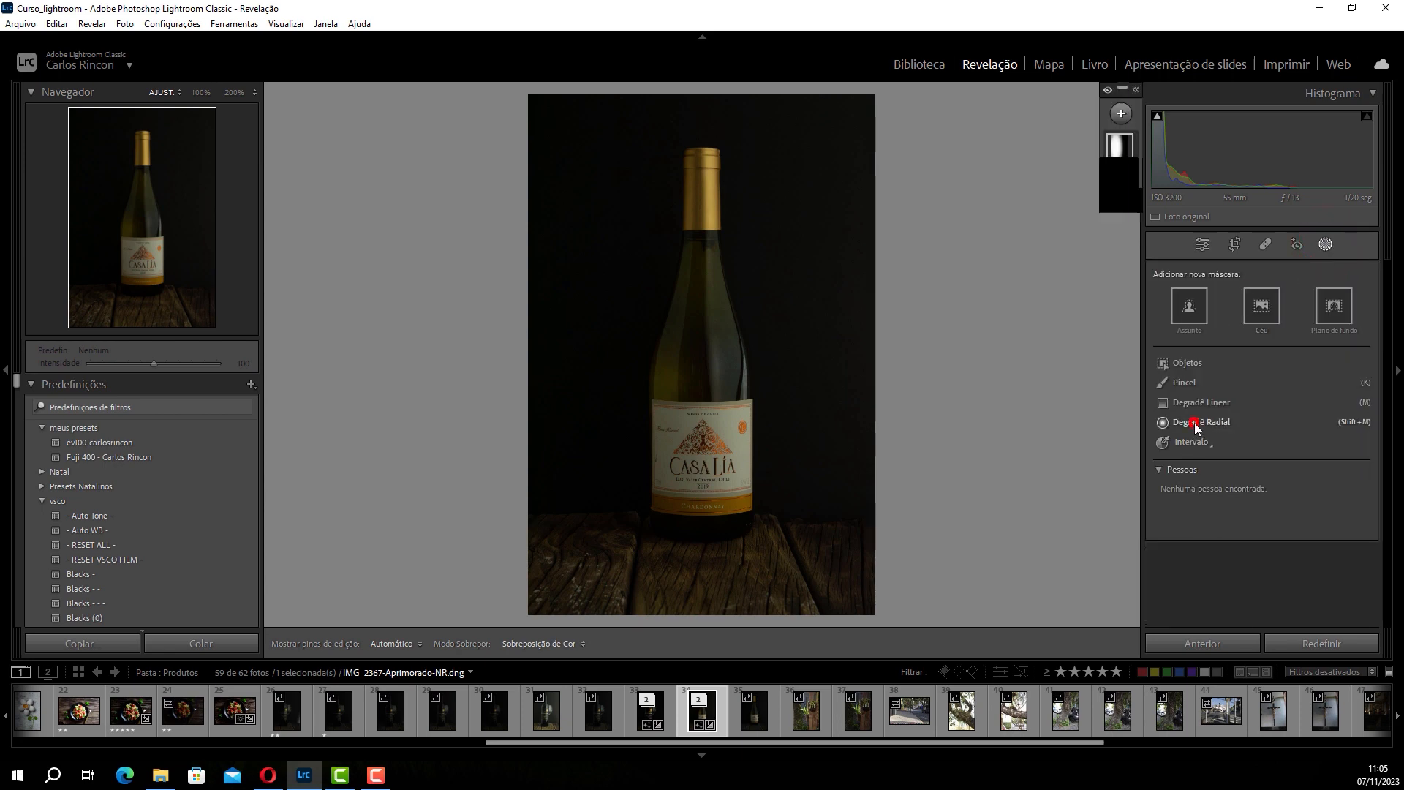
pyautogui.moveTo(562, 132); pyautogui.dragTo(665, 519)
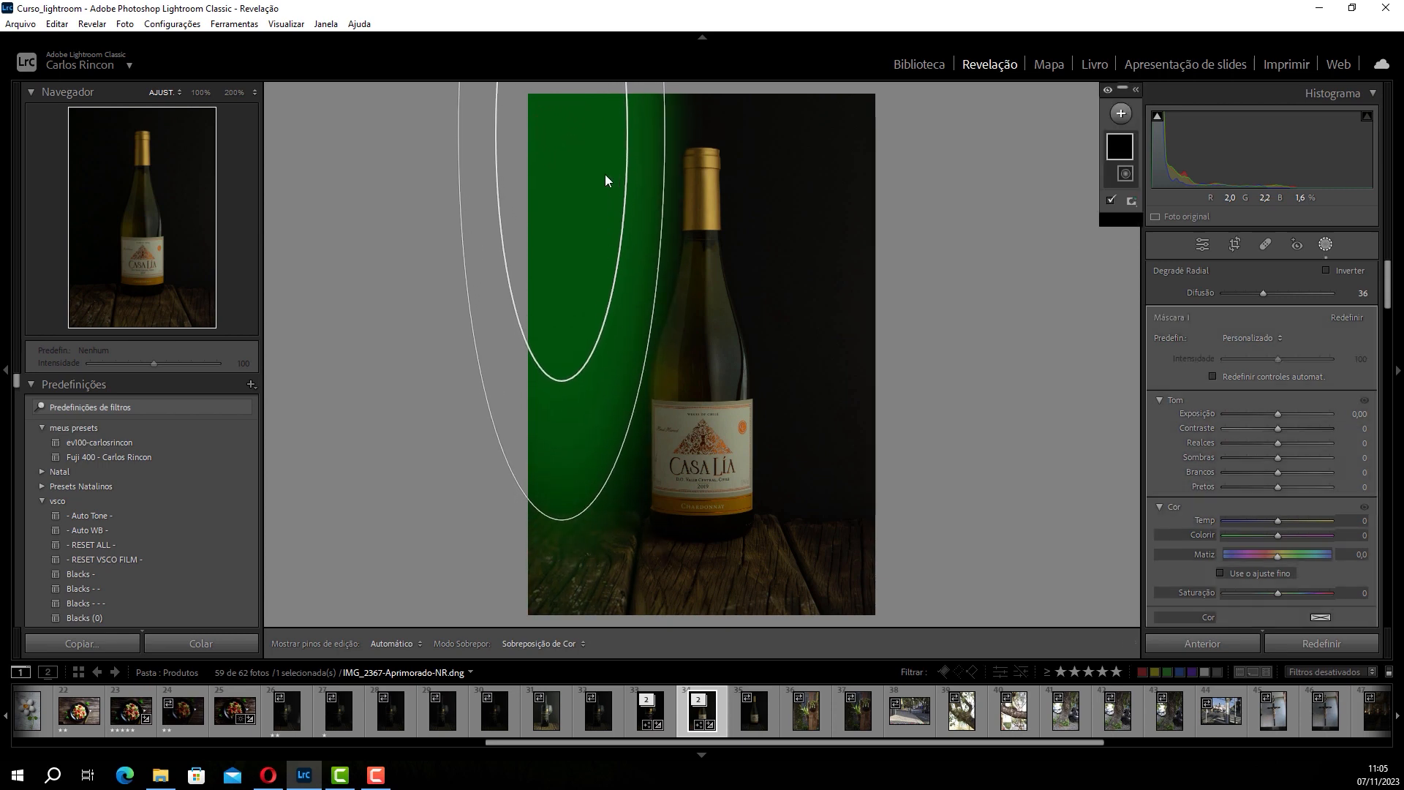
pyautogui.moveTo(585, 160); pyautogui.dragTo(647, 344)
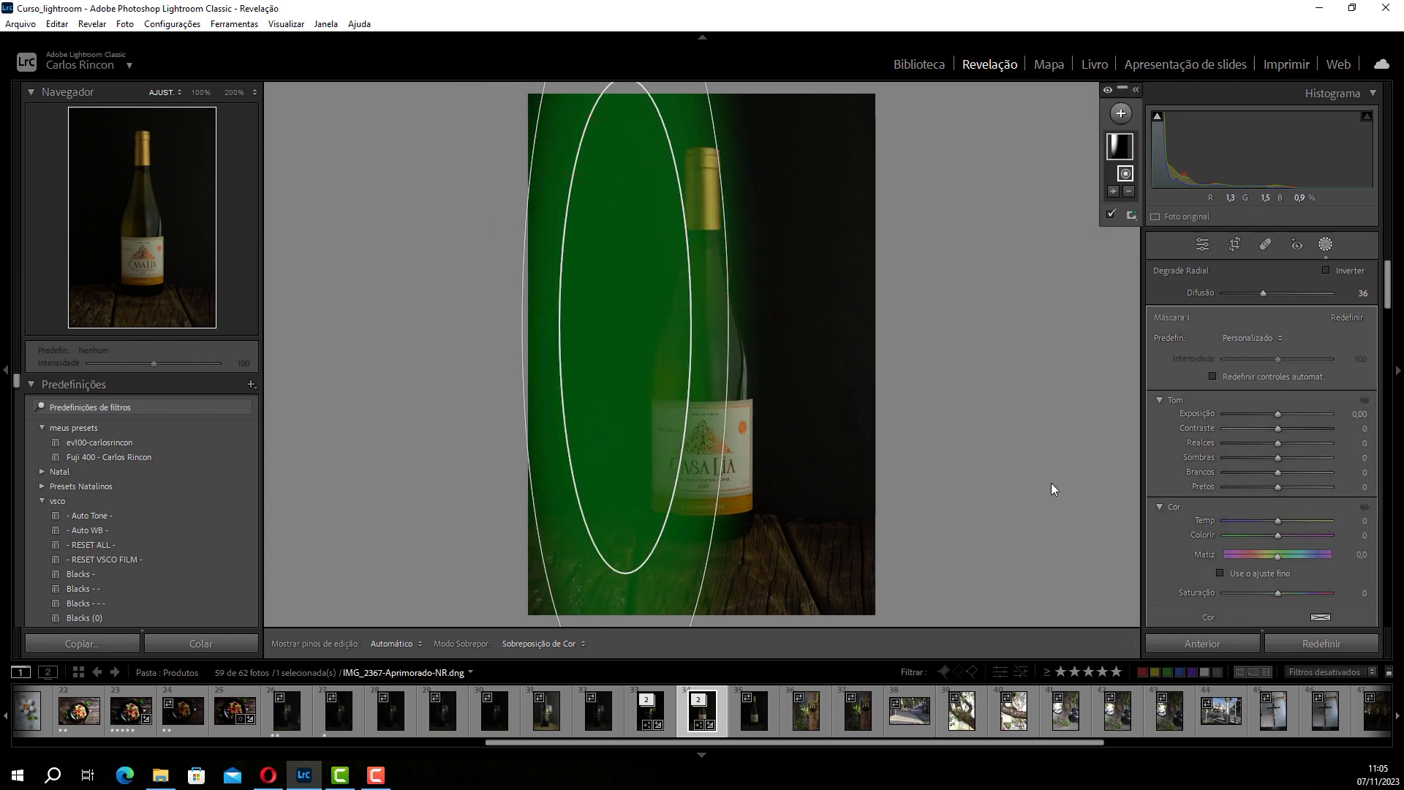
pyautogui.click(1293, 430)
pyautogui.moveTo(1295, 429); pyautogui.dragTo(1285, 415)
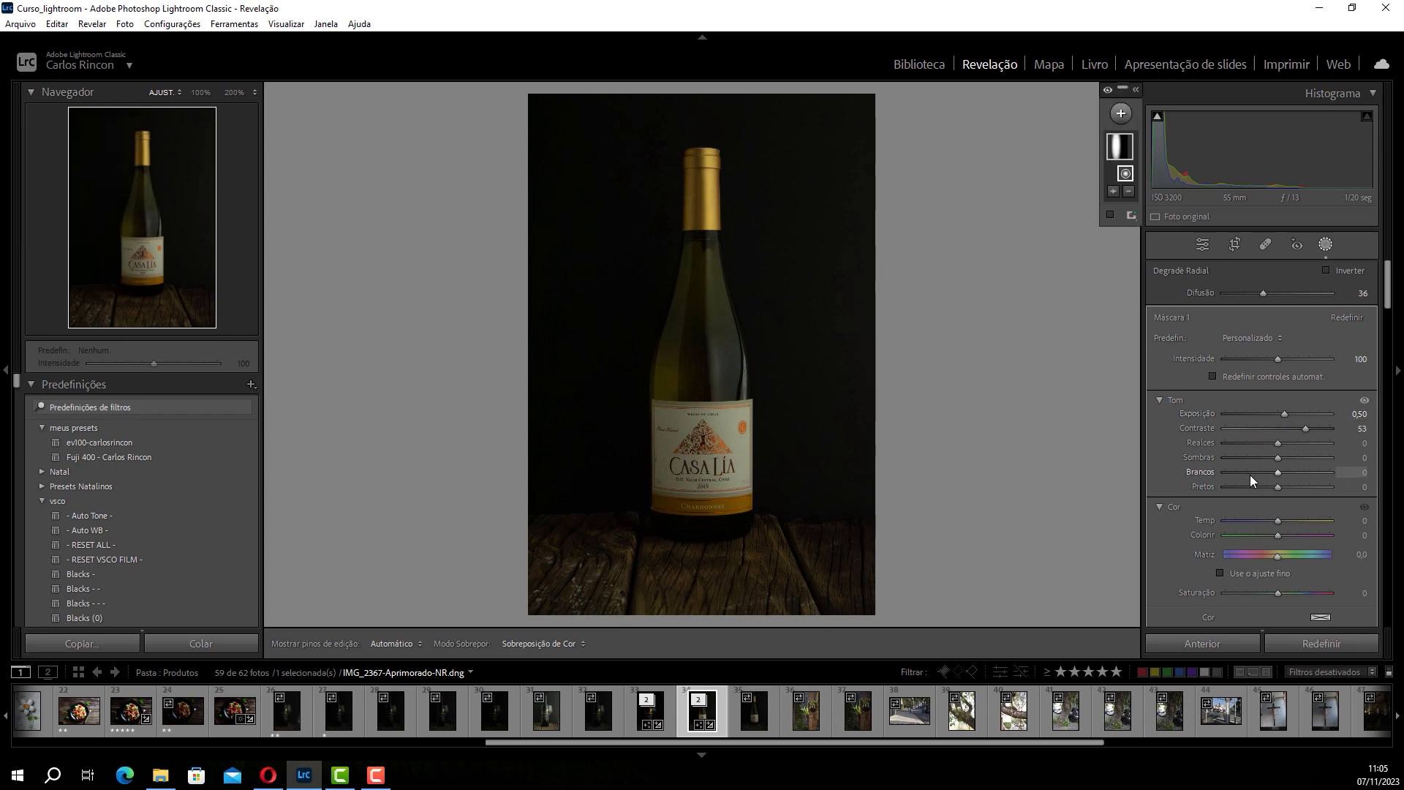
# Step: Duplicate the radial mask, move the copy to the bottle's right side and set its blacks to -35
pyautogui.rightClick(1117, 152)
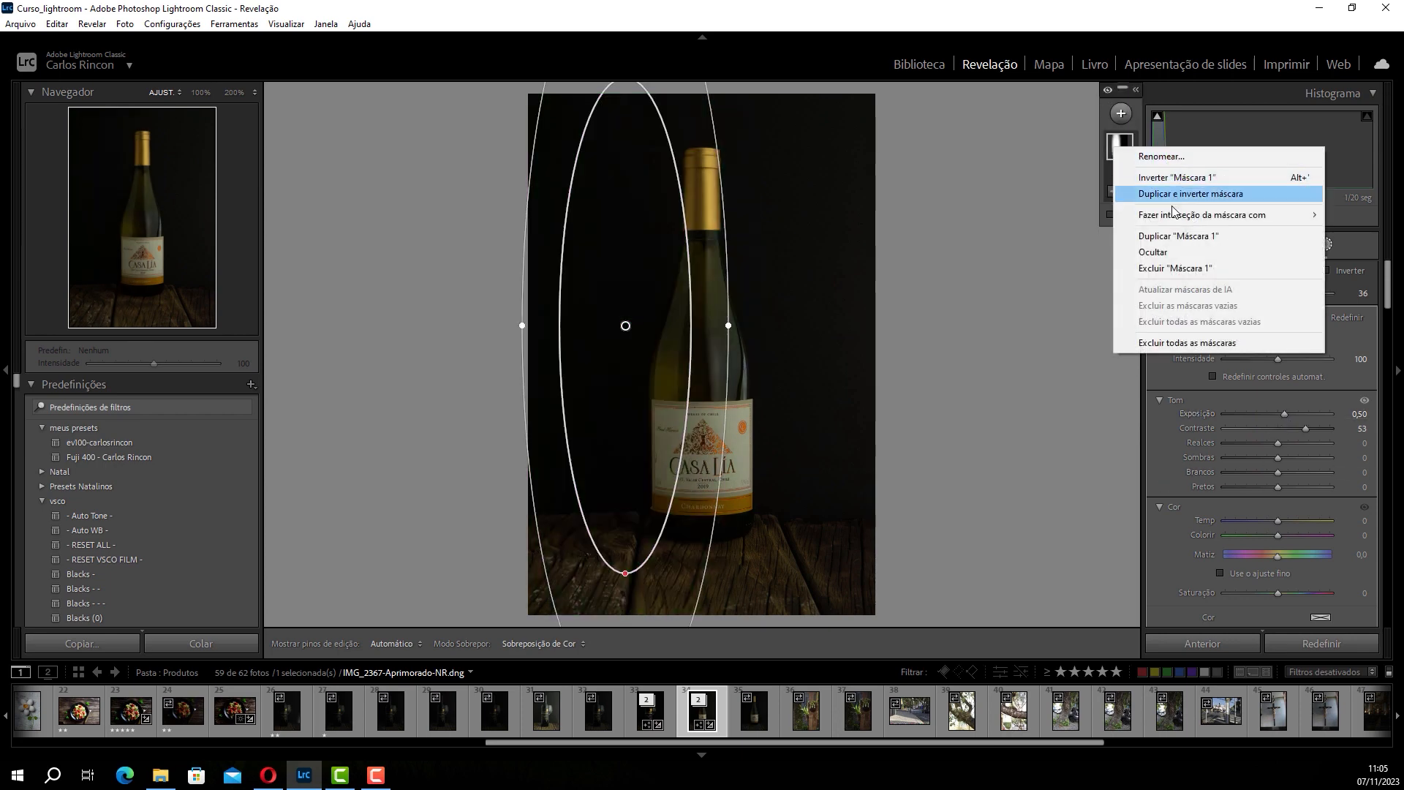
pyautogui.click(1182, 237)
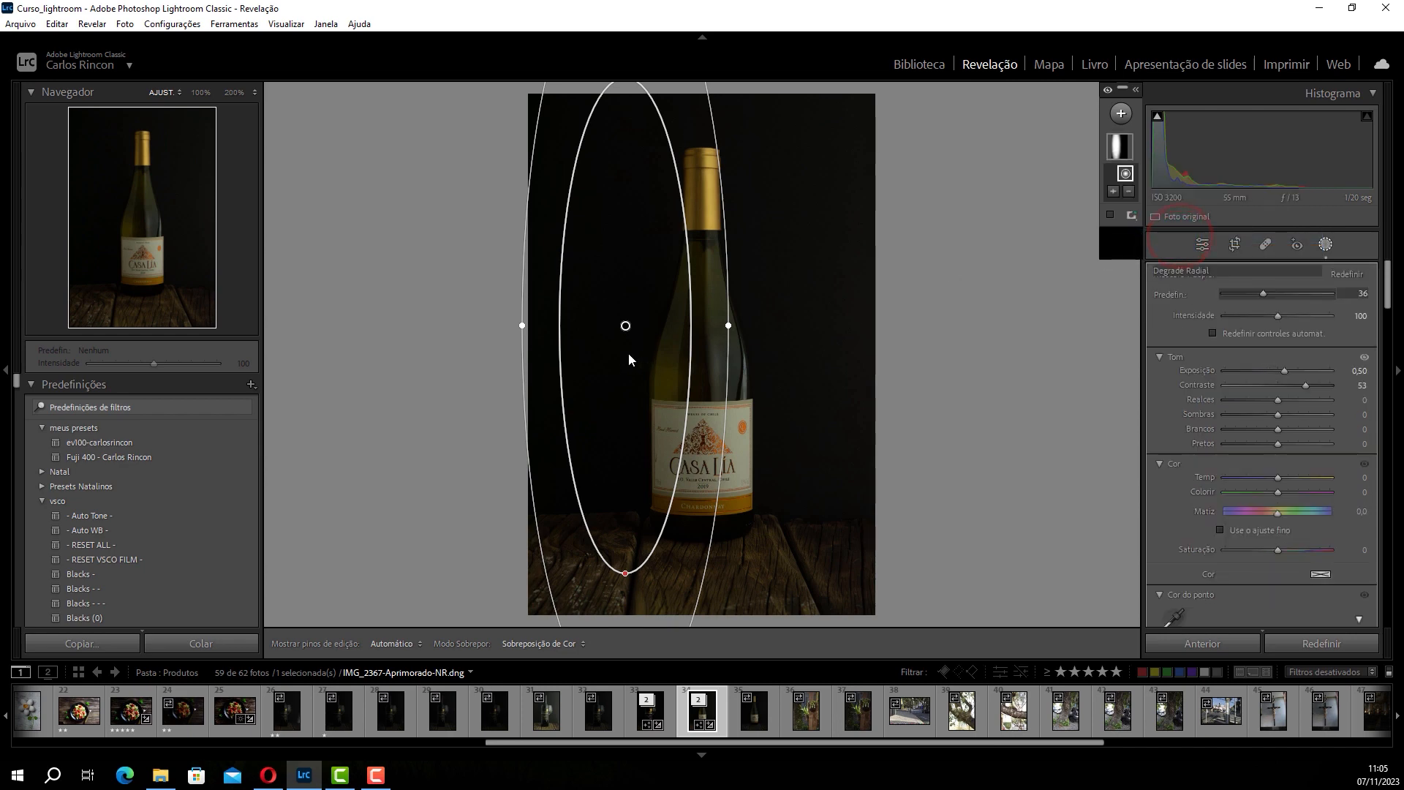
pyautogui.moveTo(627, 326); pyautogui.dragTo(795, 332)
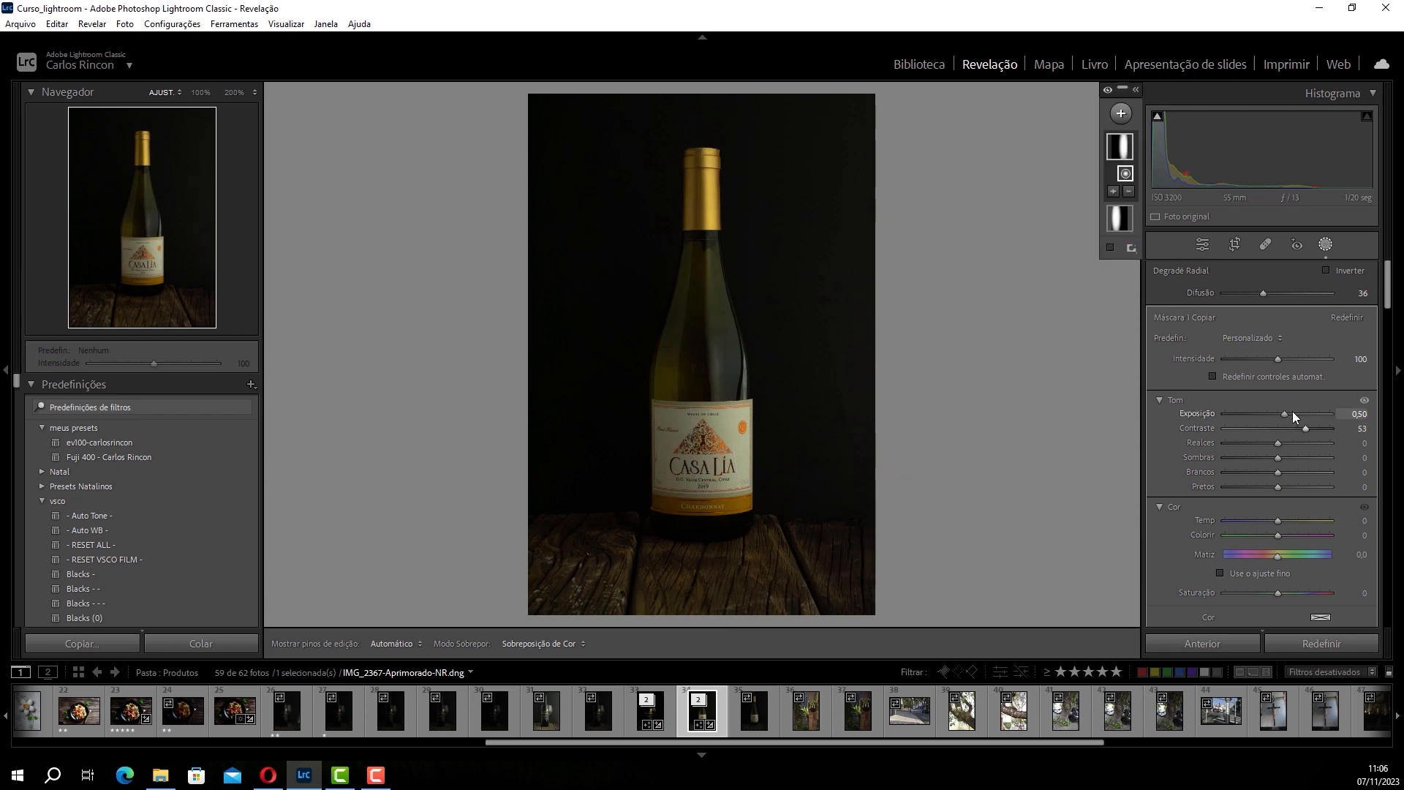
pyautogui.click(1259, 488)
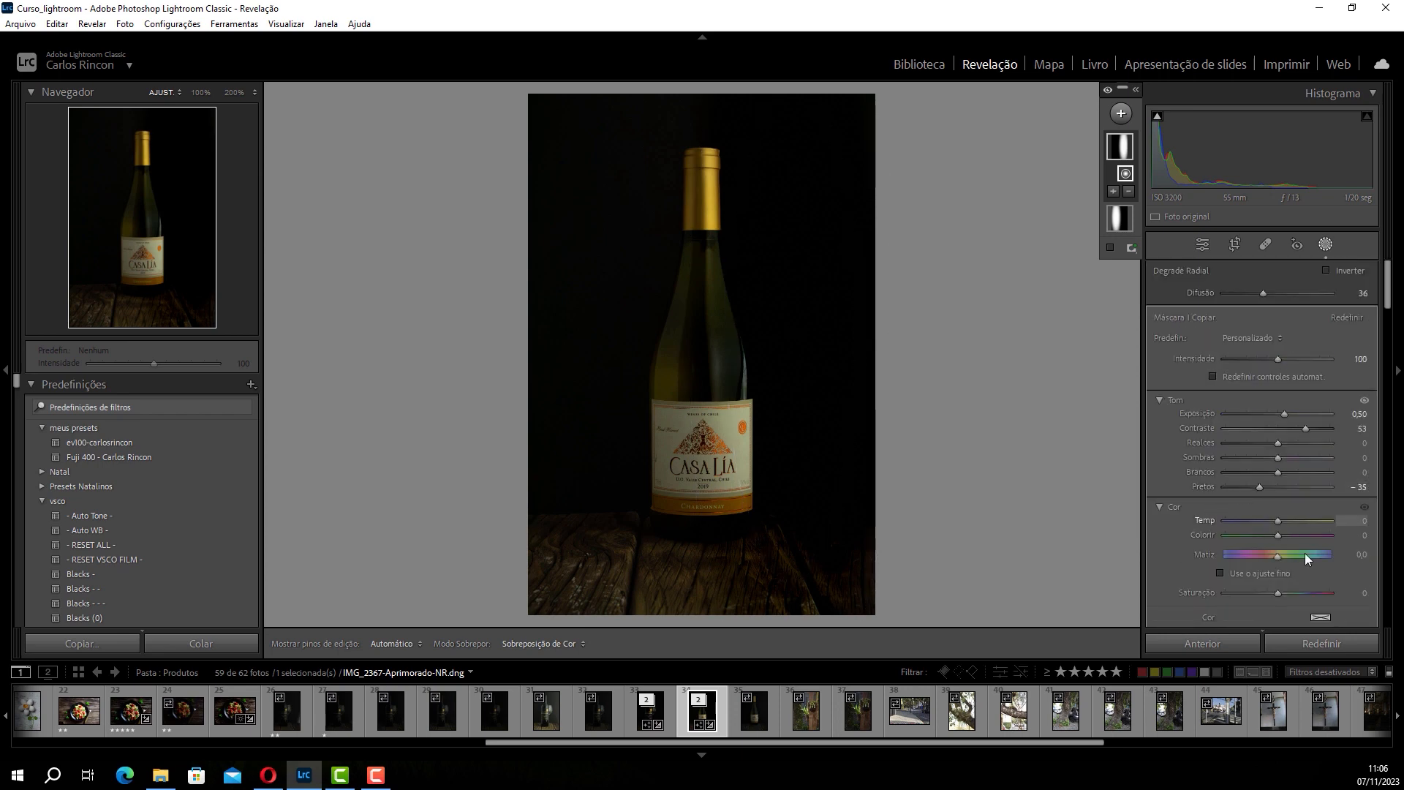
# Step: Set the Casa Lia bottle photo's overall texture to +17 and clarity to +15
pyautogui.click(1204, 247)
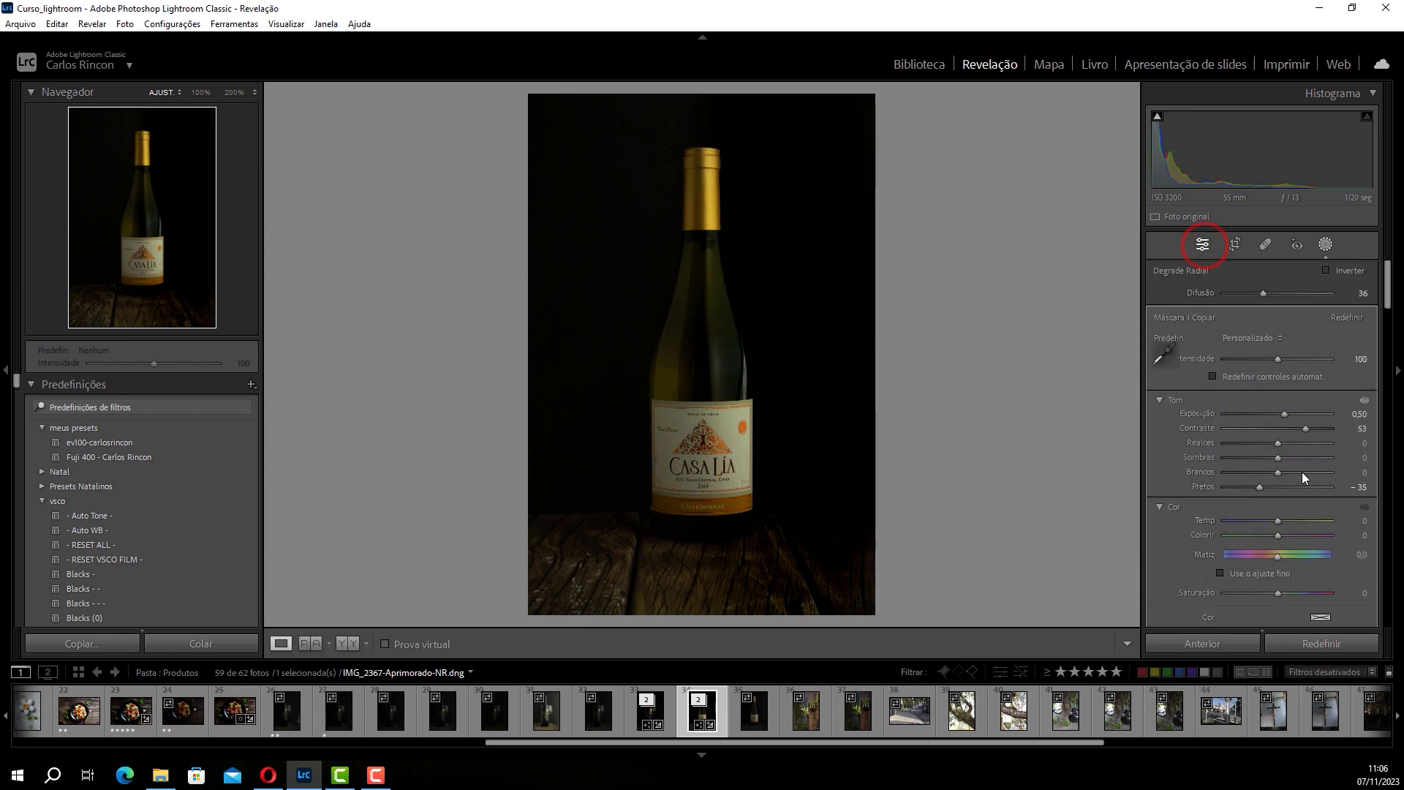
pyautogui.scroll(-2, 1280, 556)
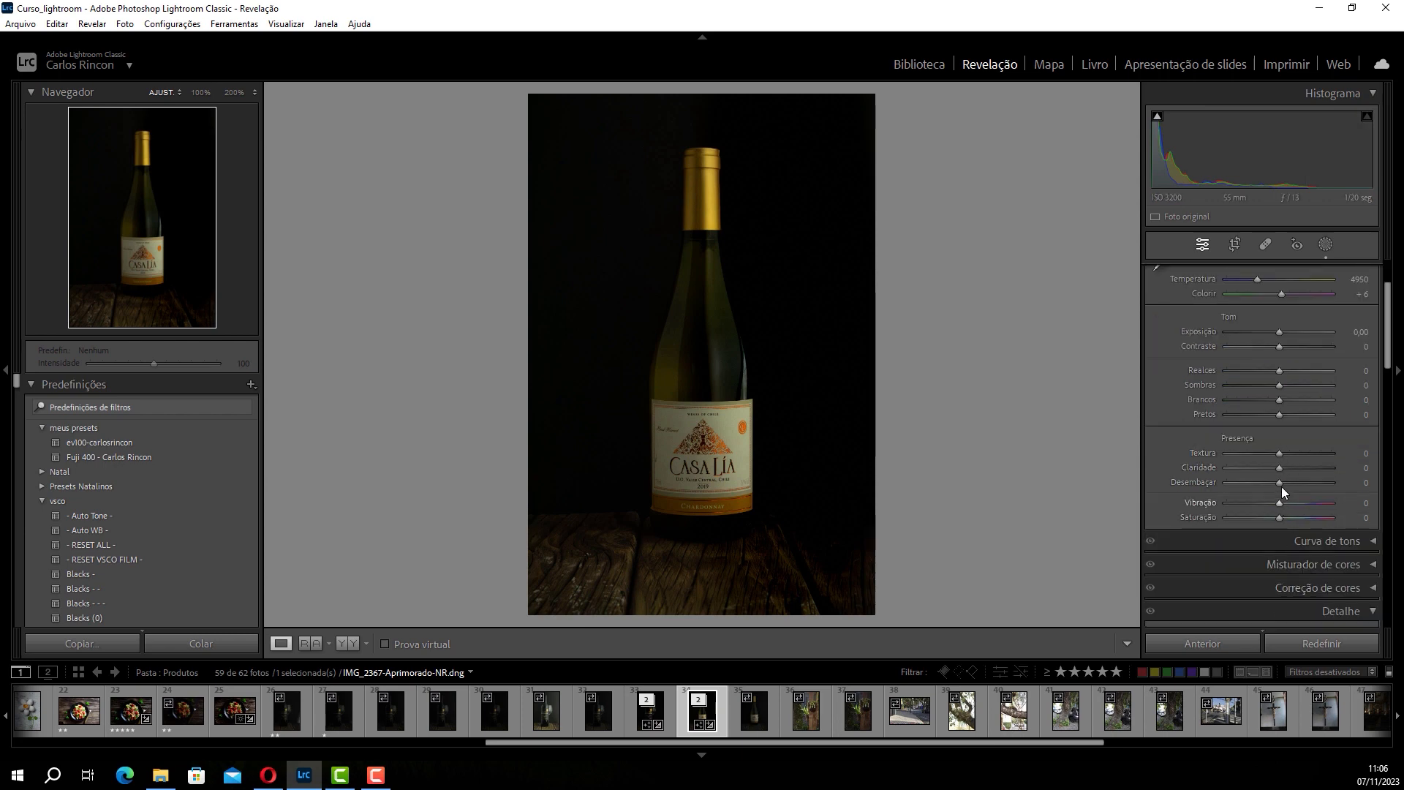
pyautogui.moveTo(1280, 452)
pyautogui.mouseDown()
pyautogui.moveTo(1280, 469)
pyautogui.moveTo(1288, 452)
pyautogui.mouseUp()
# Step: Add a dark post-crop vignette to the Casa Lia bottle photo with the highlight priority style
pyautogui.scroll(-8, 1265, 552)
pyautogui.scroll(-6, 1265, 553)
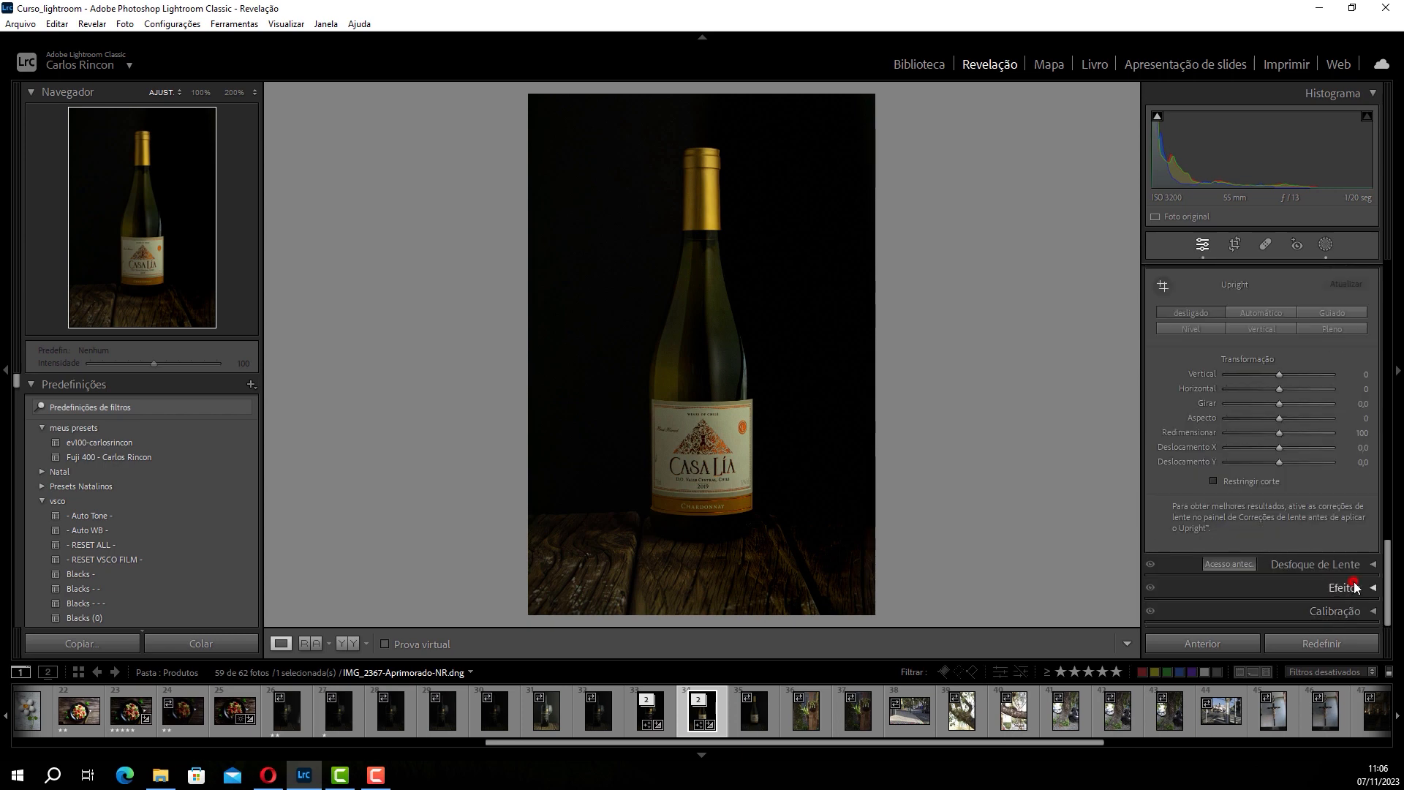
pyautogui.click(1354, 587)
pyautogui.click(1267, 487)
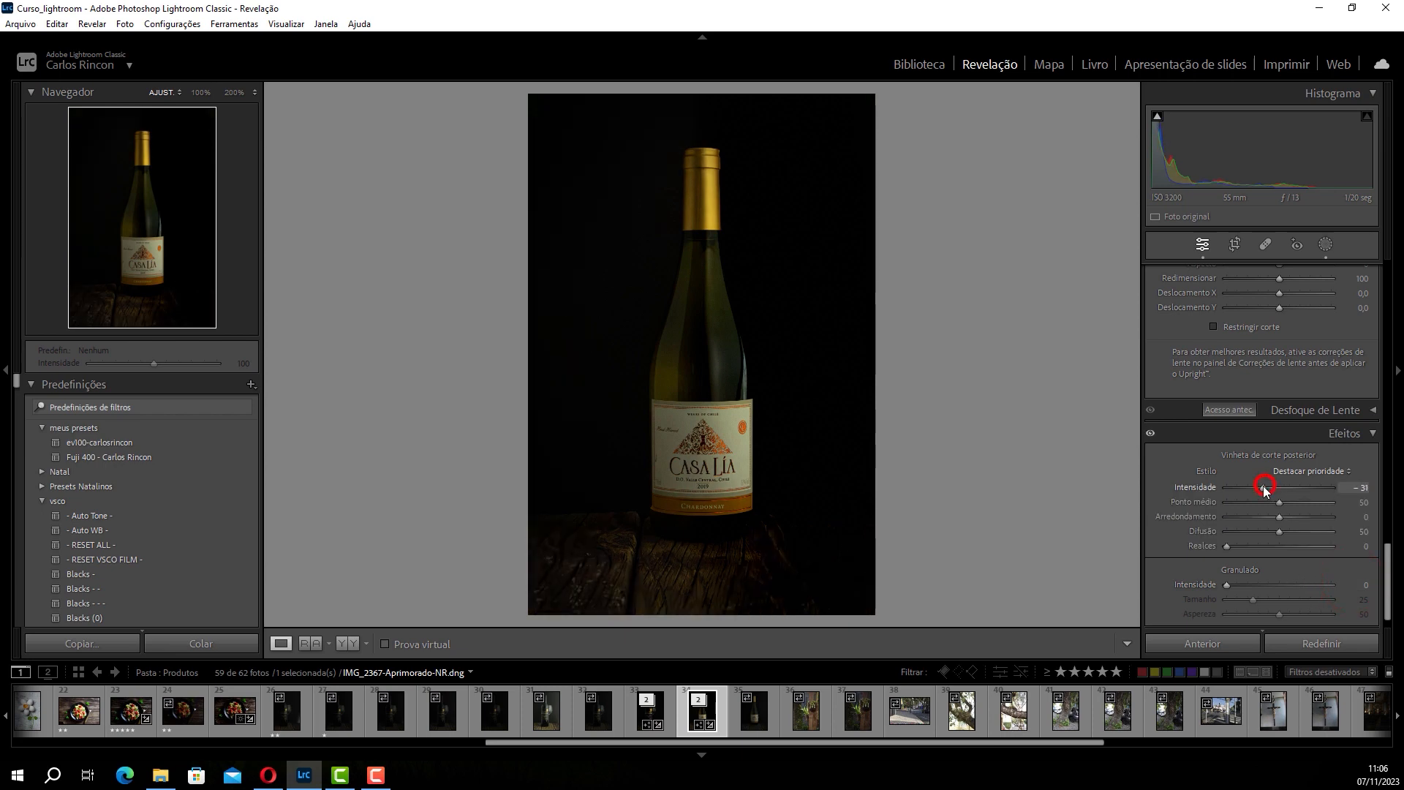
pyautogui.moveTo(1263, 485); pyautogui.dragTo(1254, 490)
# Step: Crop the photo tighter at its original aspect ratio with the Casa Lia bottle centered, and compare it side by side with the original
pyautogui.click(1235, 245)
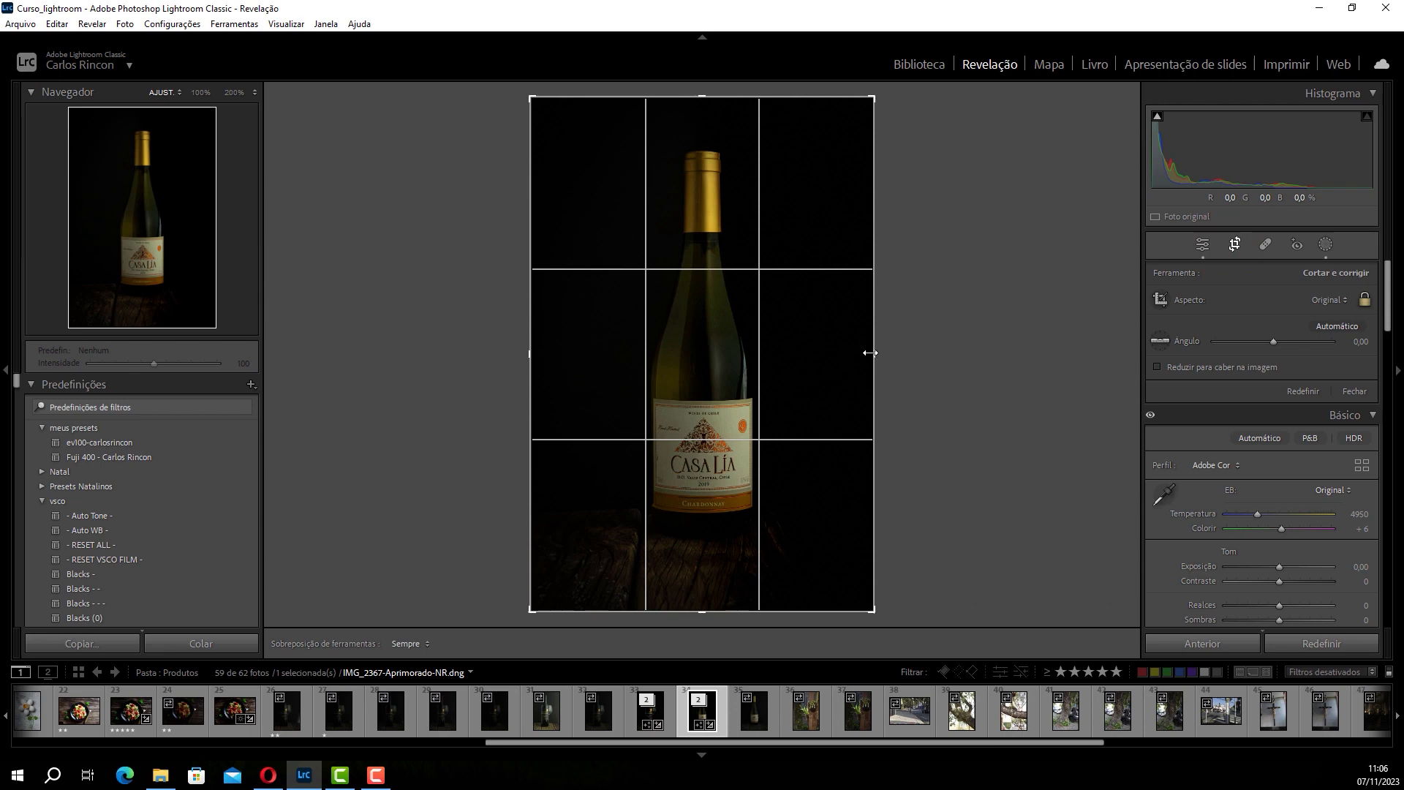
pyautogui.moveTo(869, 352); pyautogui.dragTo(846, 354)
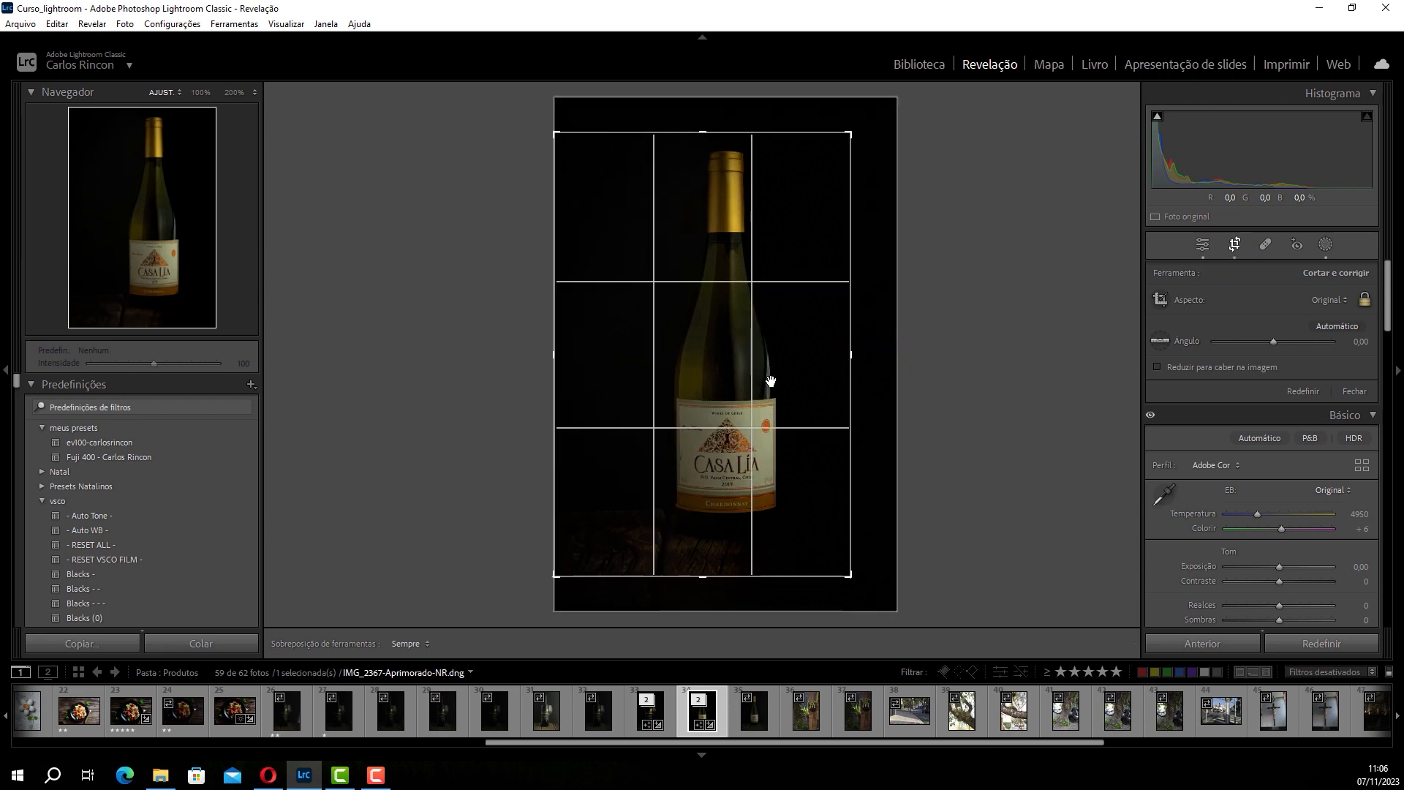
pyautogui.moveTo(711, 382); pyautogui.dragTo(687, 407)
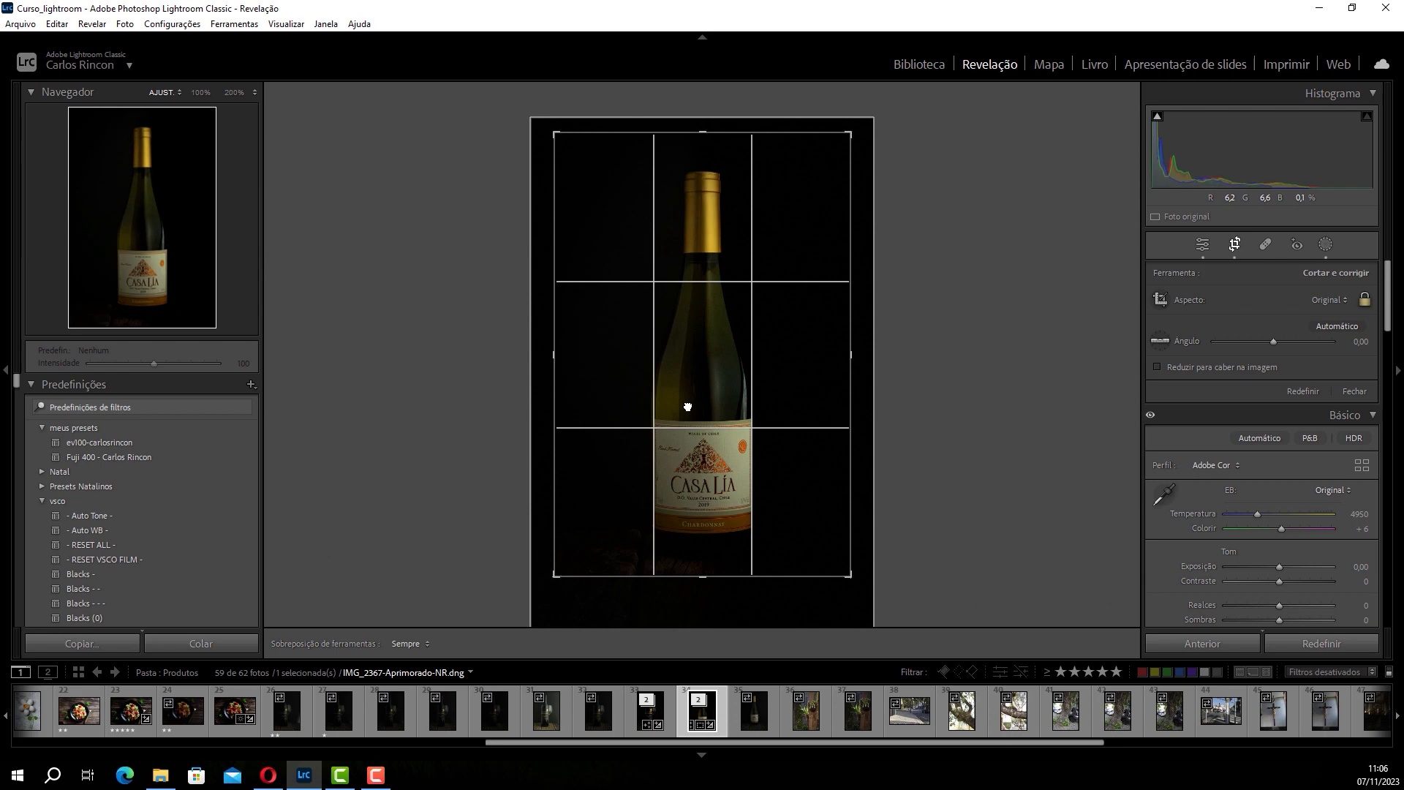
pyautogui.press('Return')
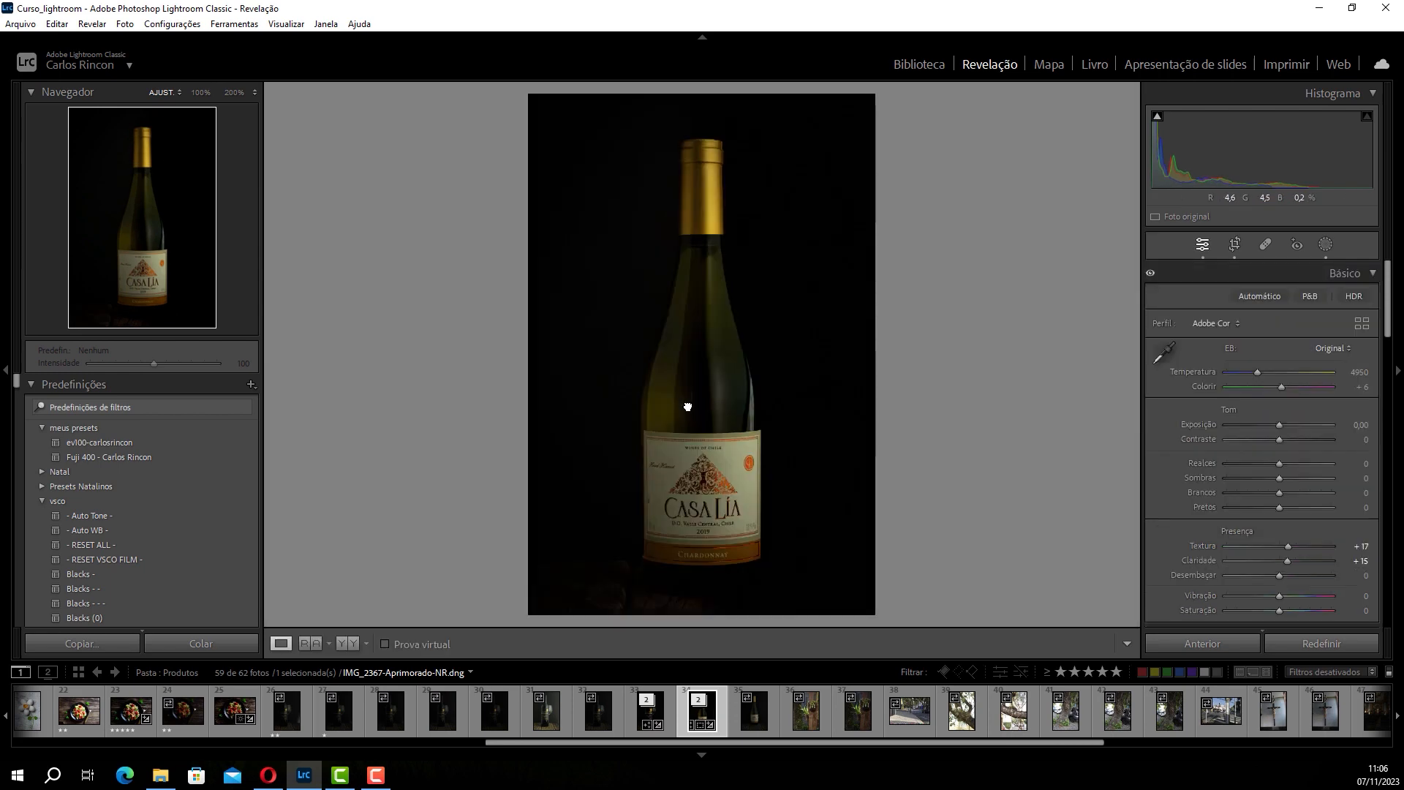
pyautogui.press('y')
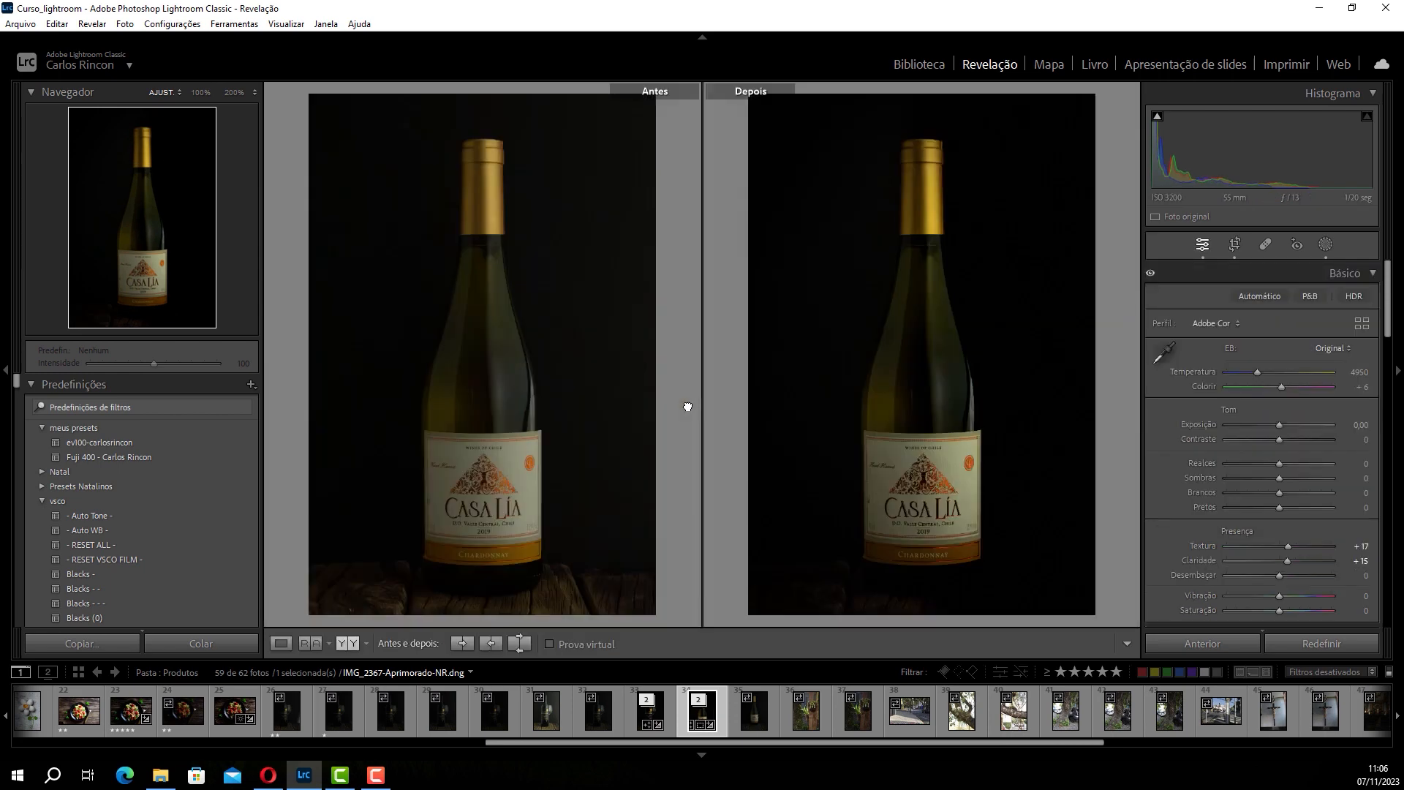